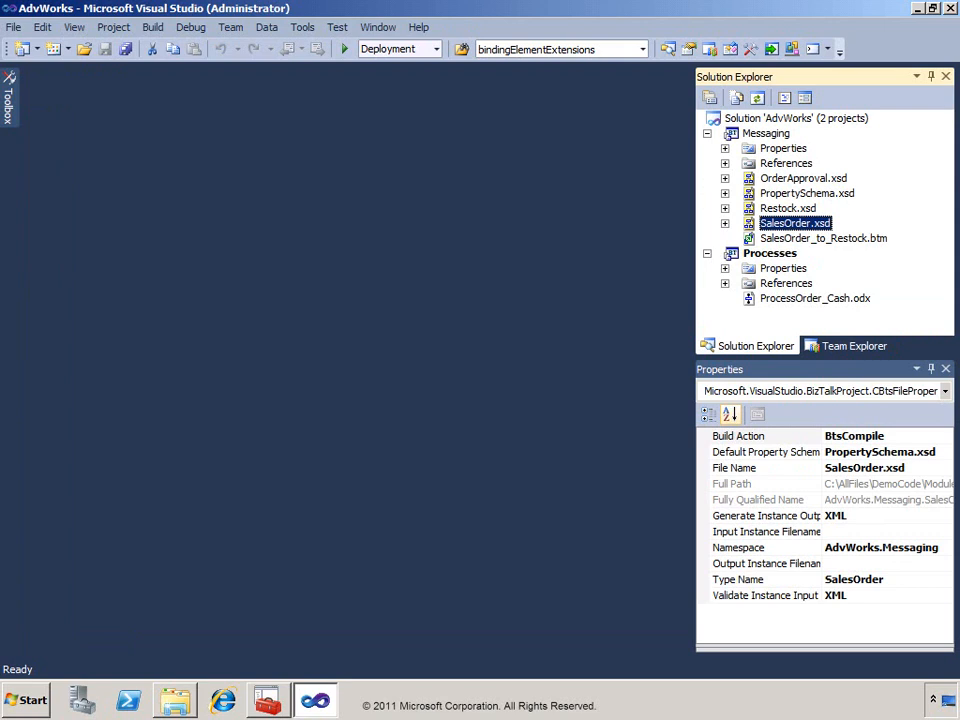
Step: Open the OrderApproval.xsd schema from the Messaging project and expand all its schema nodes
double_click(752, 180)
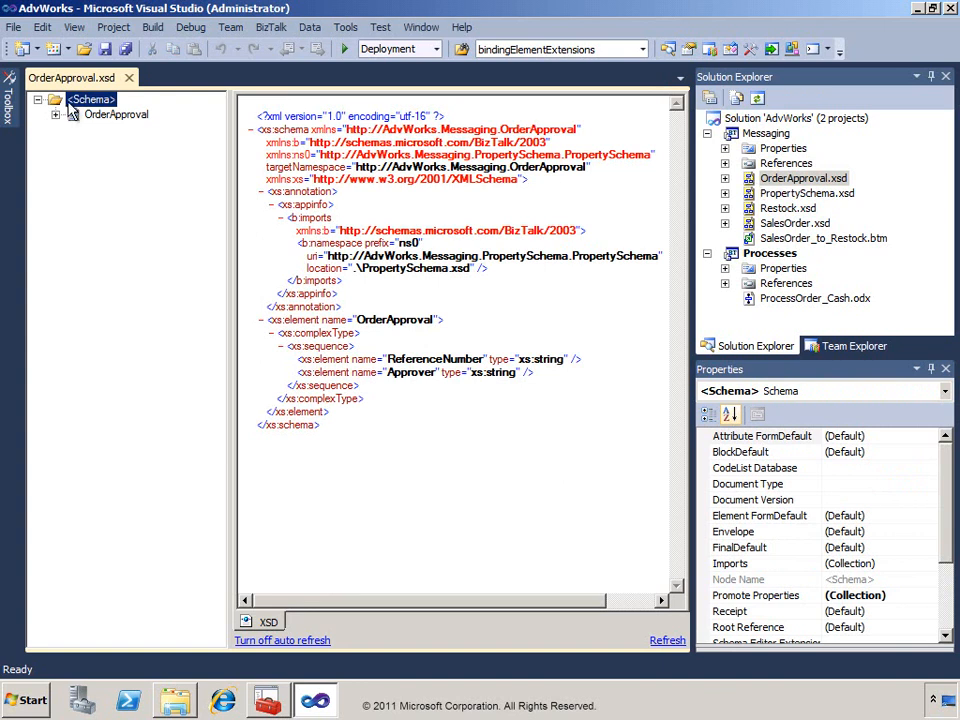
right_click(58, 102)
left_click(140, 285)
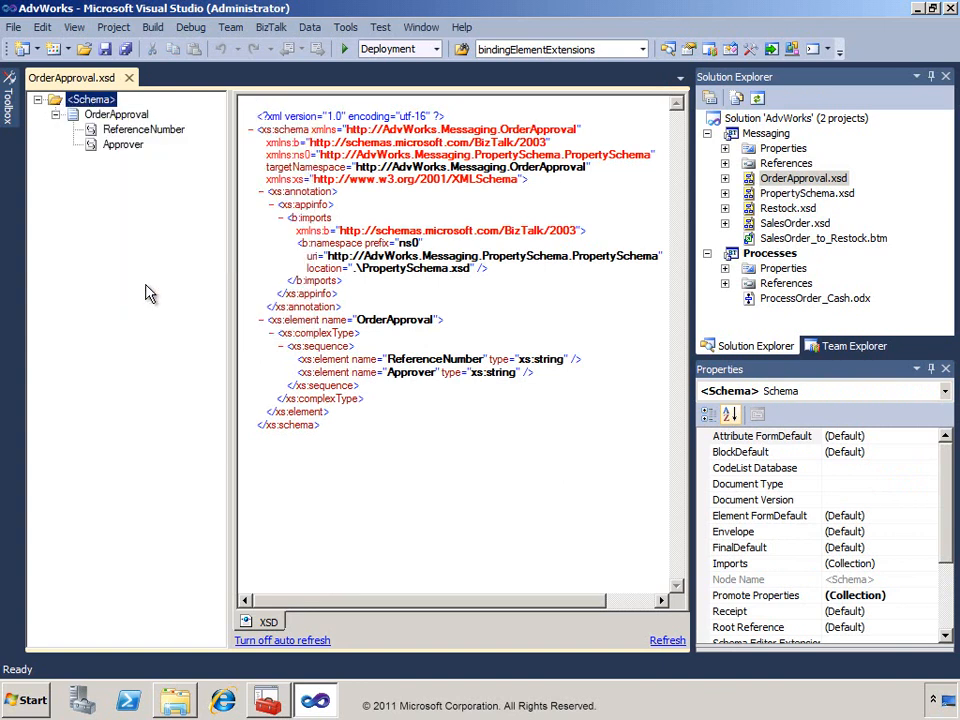
Step: Promote the ReferenceNumber element as the ns0:OrderID property field, and close OrderApproval.xsd with its changes saved
right_click(92, 100)
mouse_move(190, 137)
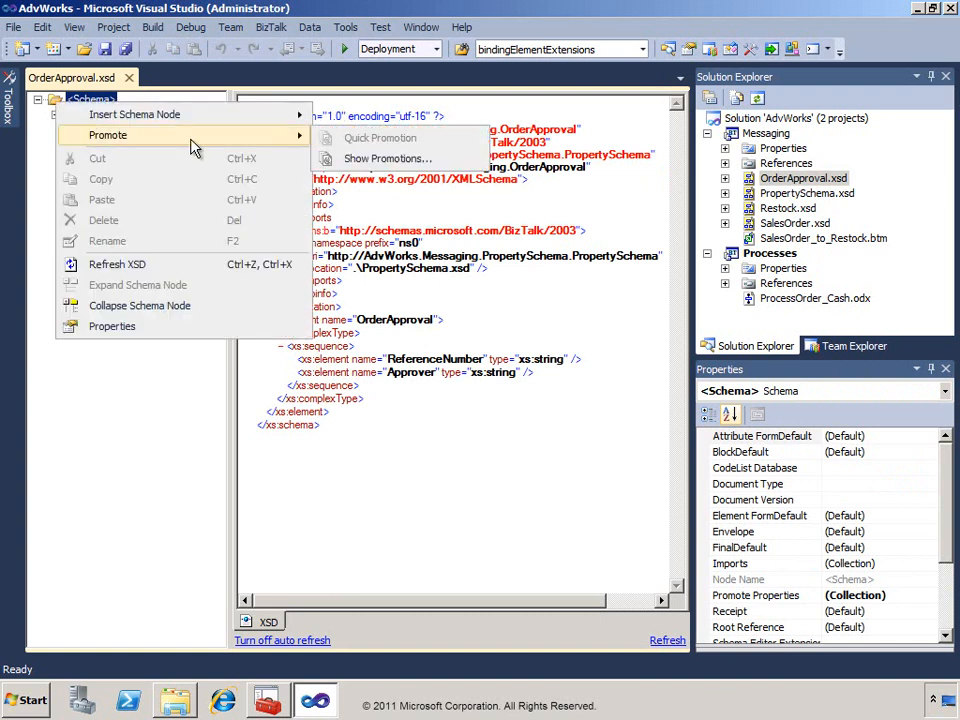
left_click(362, 158)
left_click(604, 187)
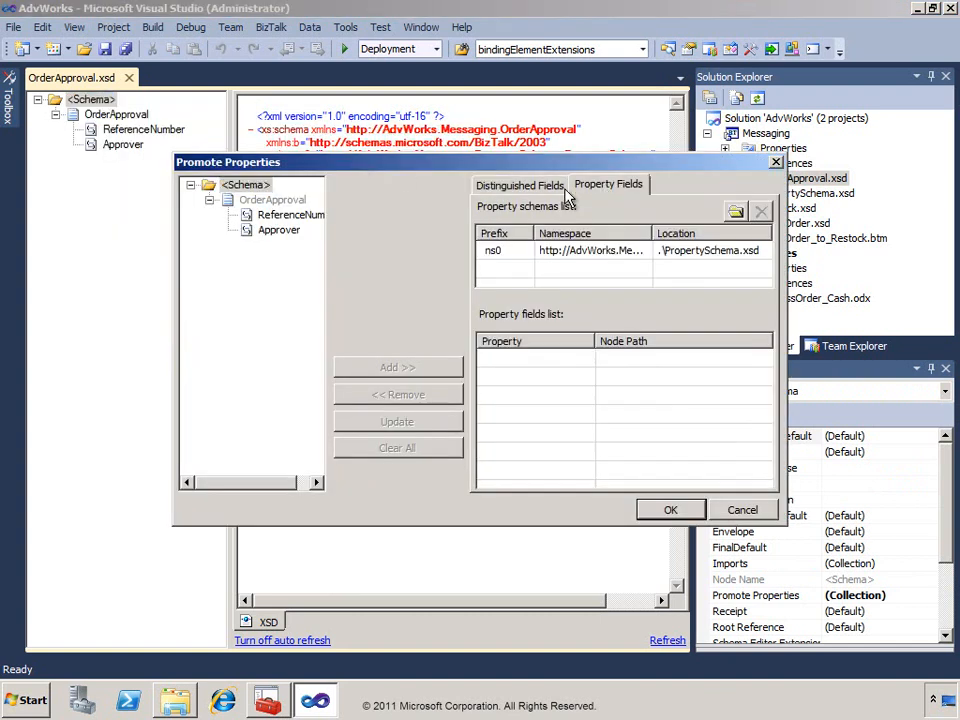
left_click(265, 215)
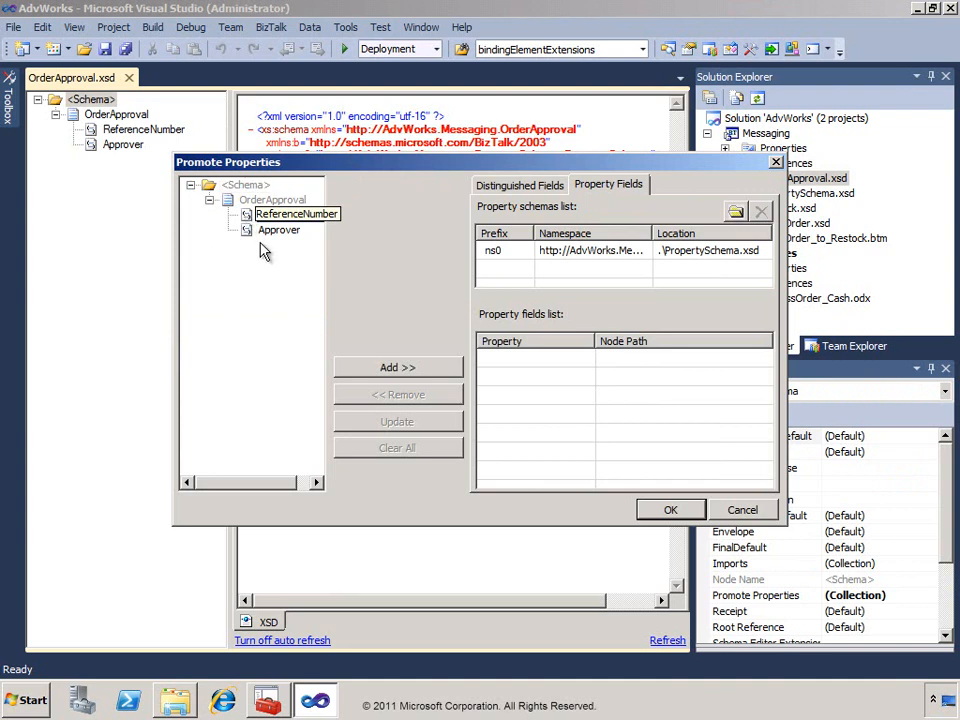
left_click(408, 372)
left_click(585, 359)
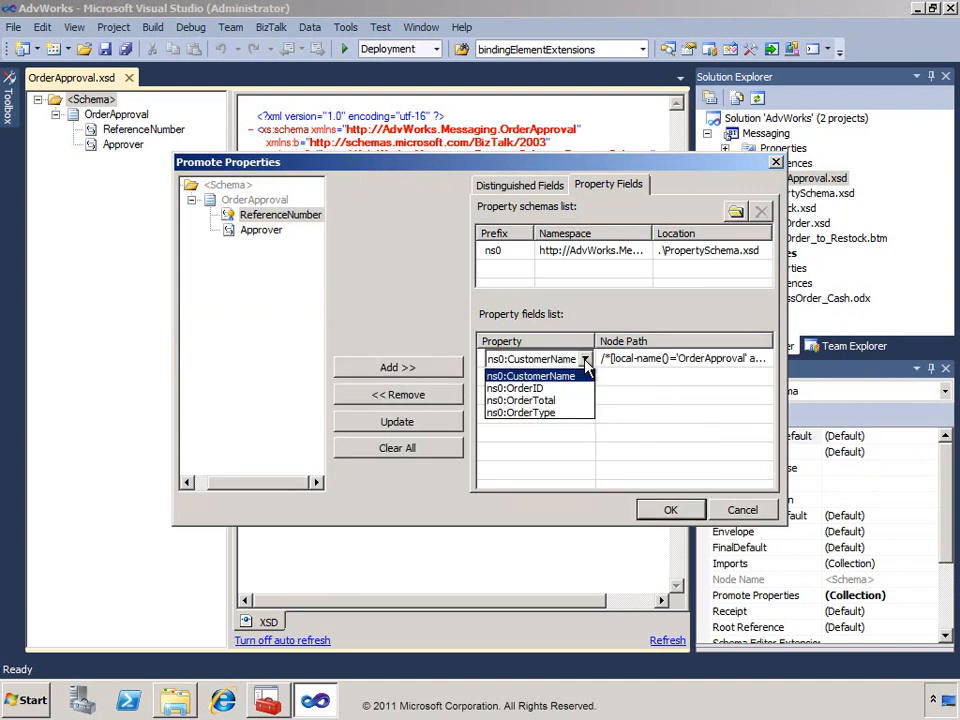
left_click(545, 388)
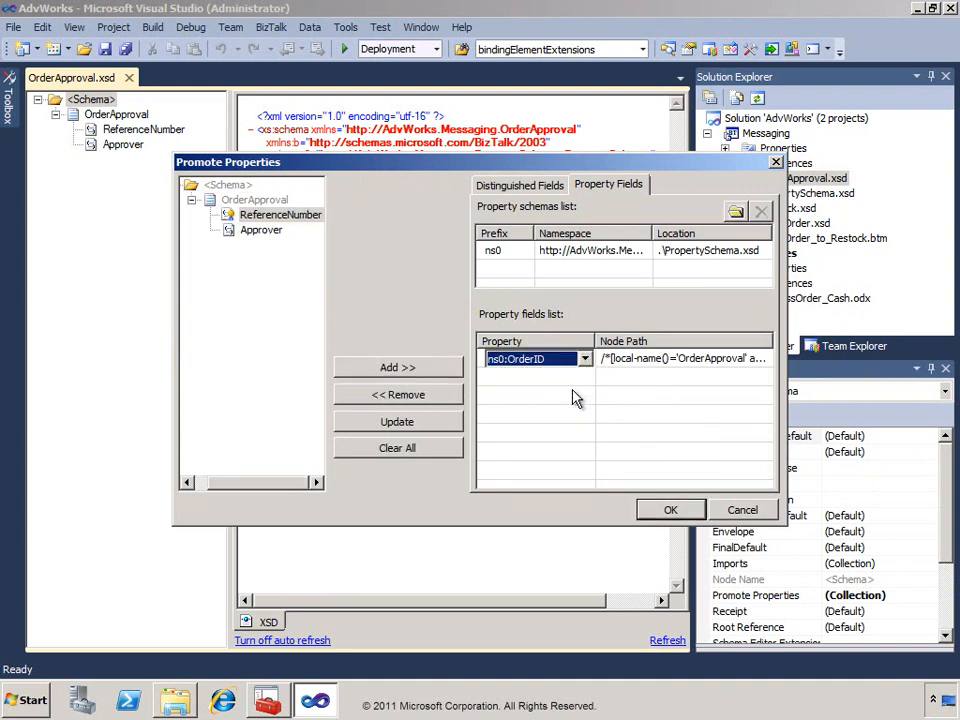
left_click(666, 508)
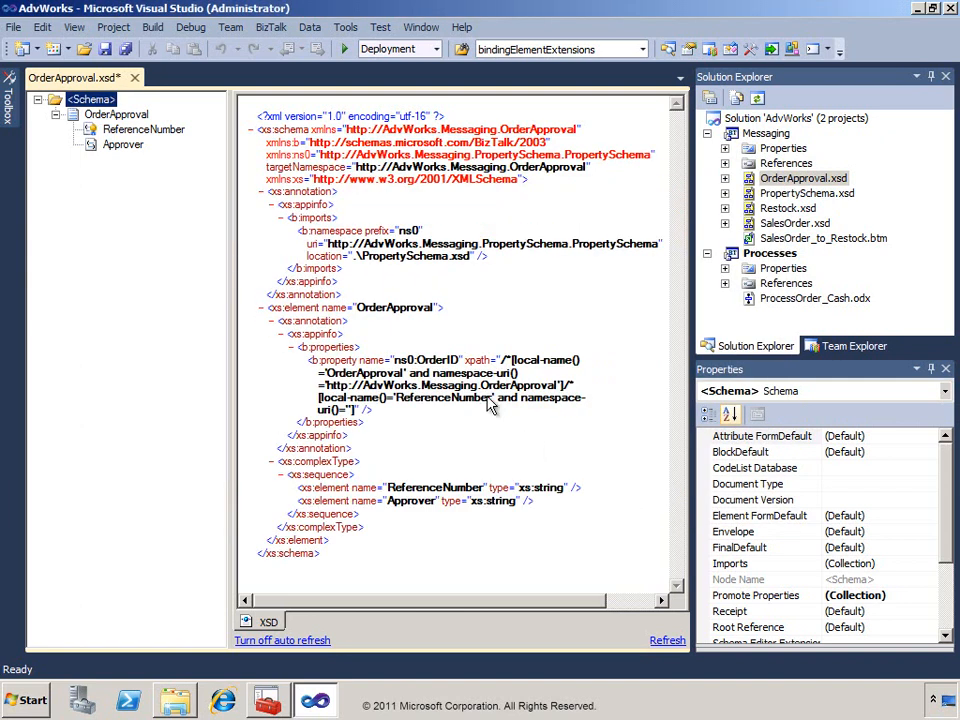
left_click(134, 78)
left_click(461, 445)
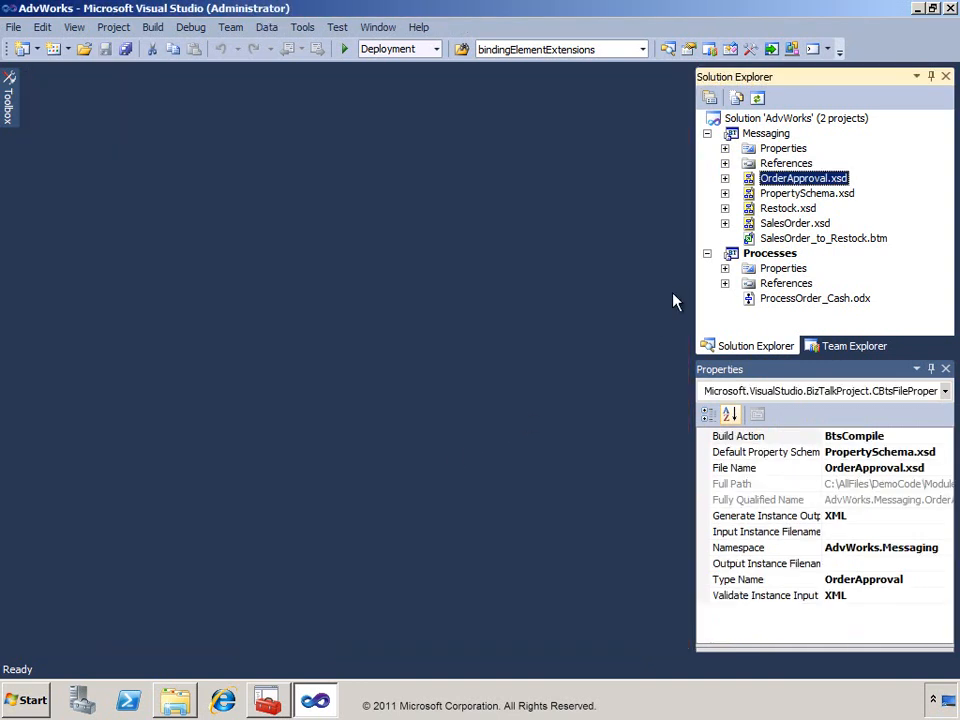
Step: Open the SalesOrder.xsd schema from the Messaging project and expand its schema nodes
left_click(755, 226)
double_click(755, 224)
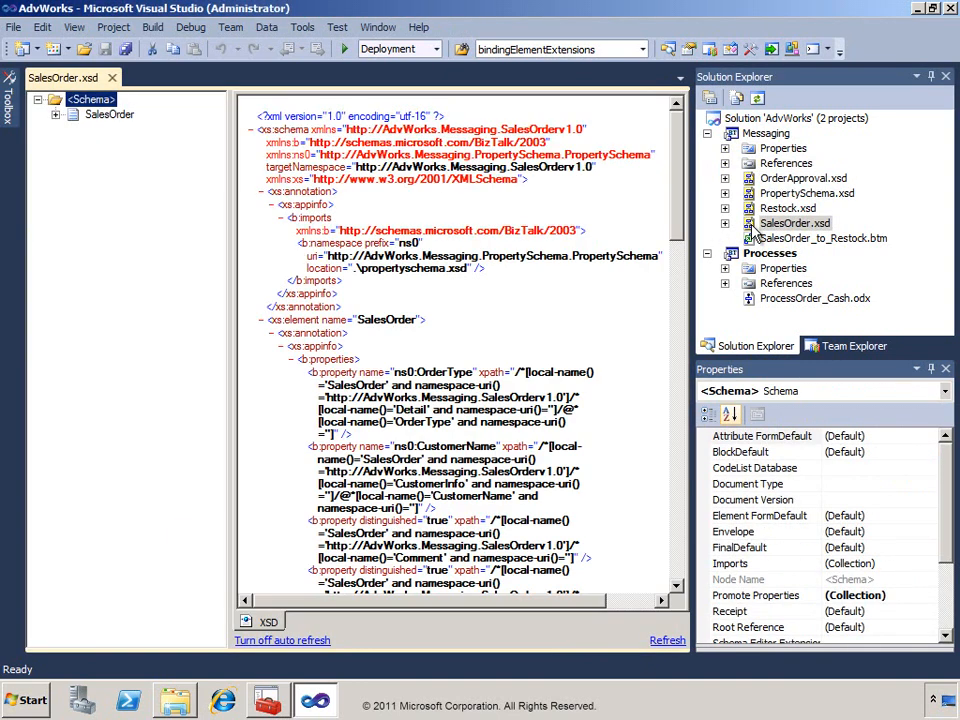
right_click(58, 101)
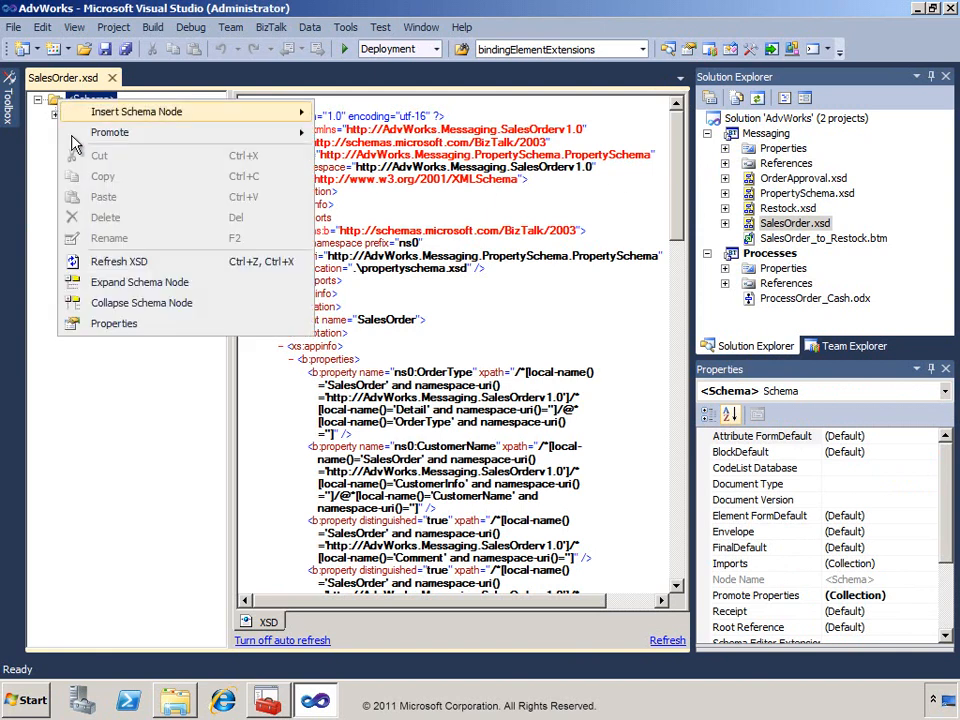
left_click(117, 283)
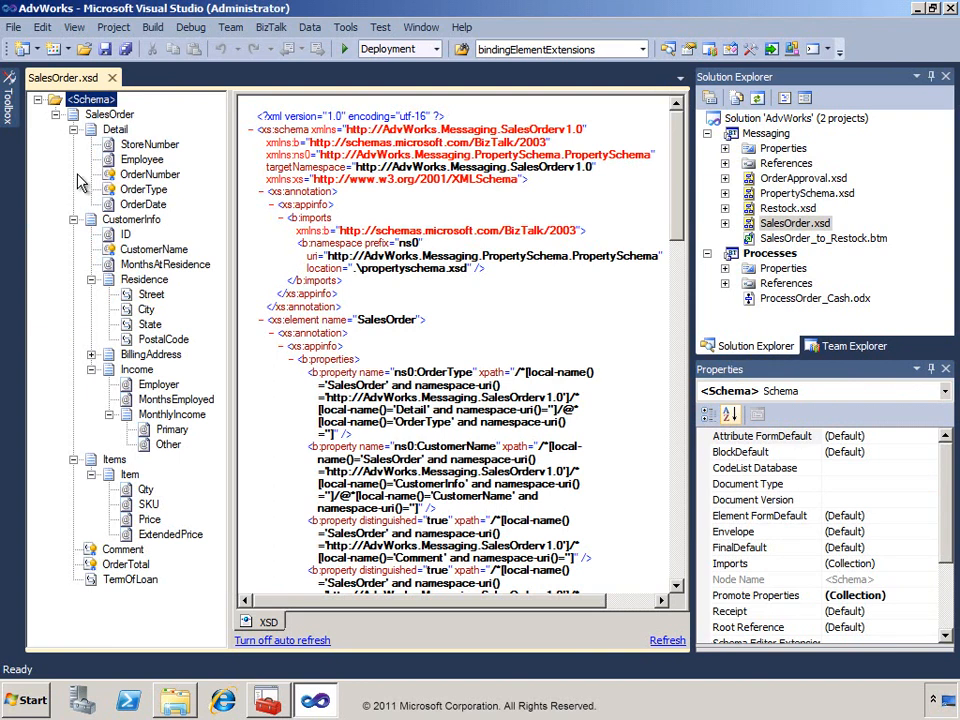
Step: Open the SalesOrder schema's property promotions and examine its distinguished fields and property fields
right_click(61, 101)
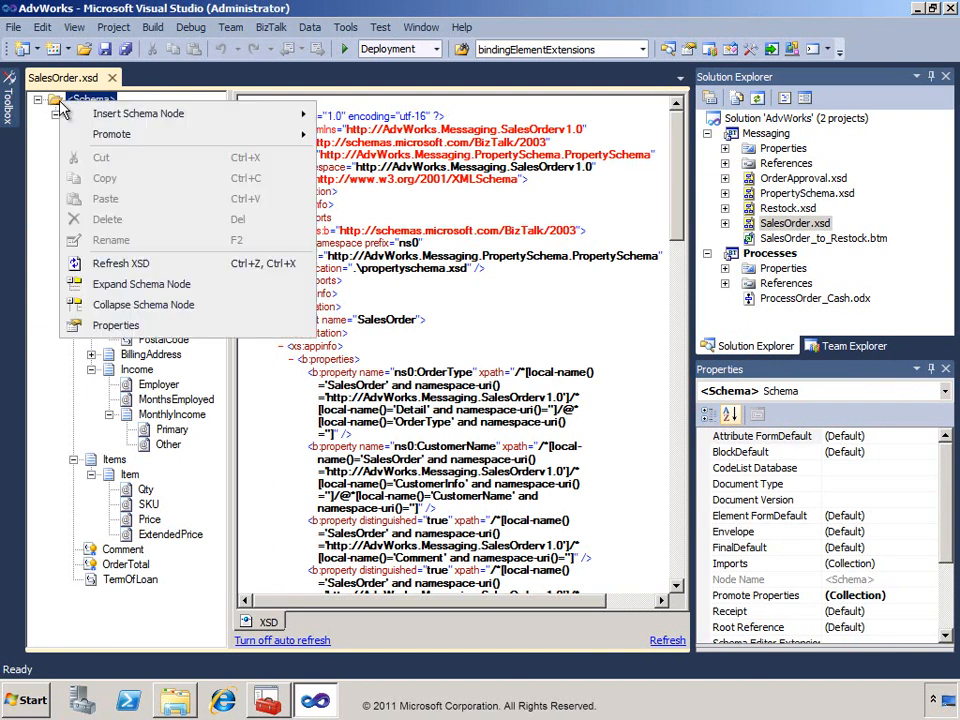
mouse_move(201, 140)
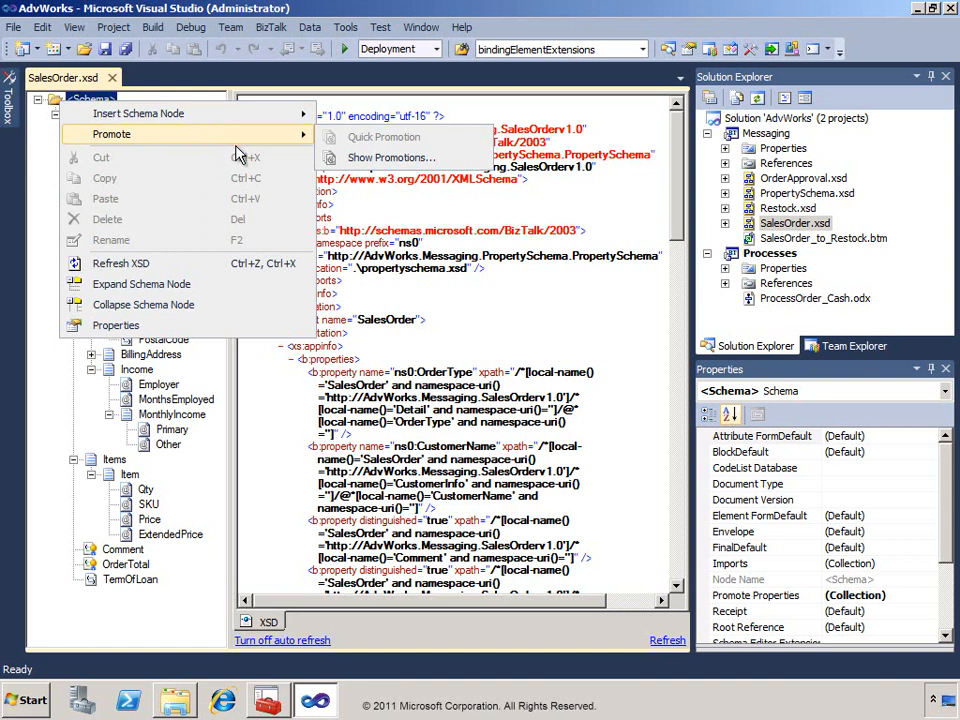
left_click(366, 158)
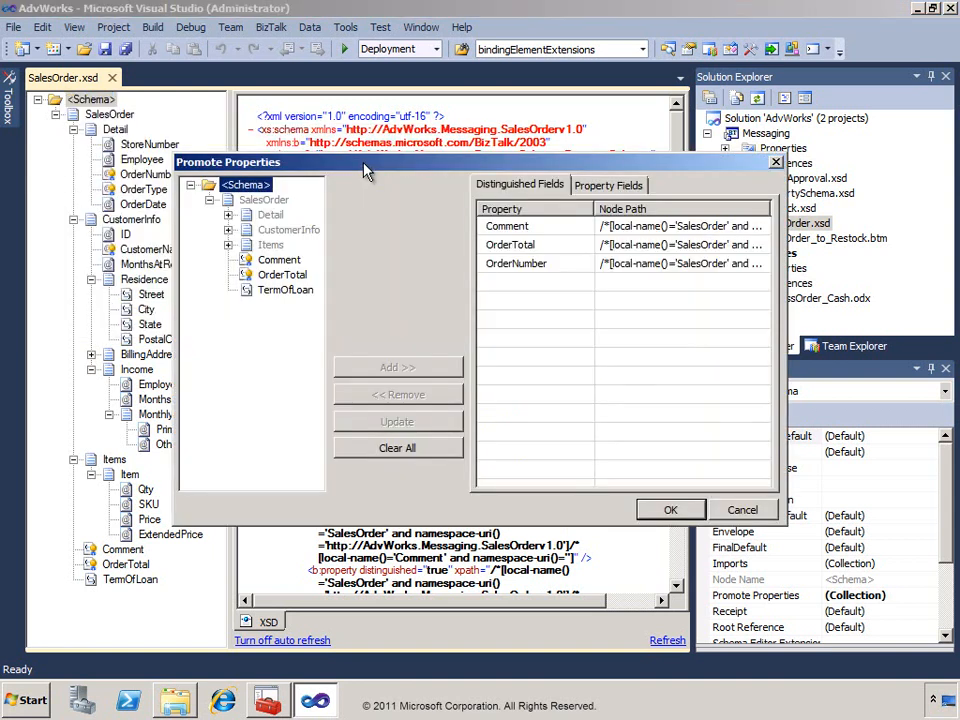
left_click(517, 266)
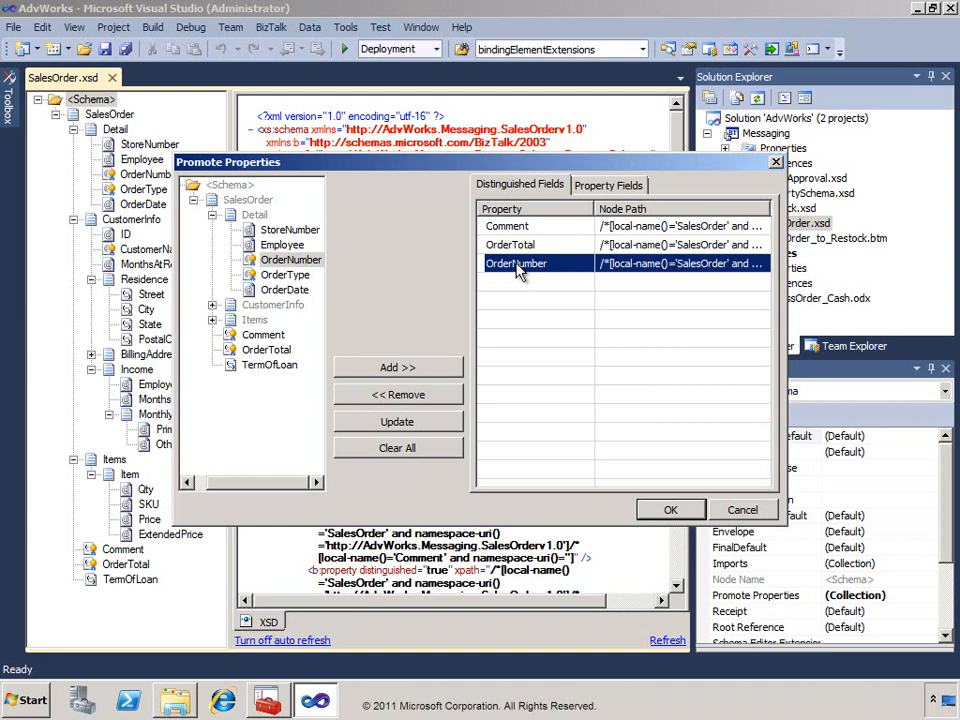
left_click(641, 188)
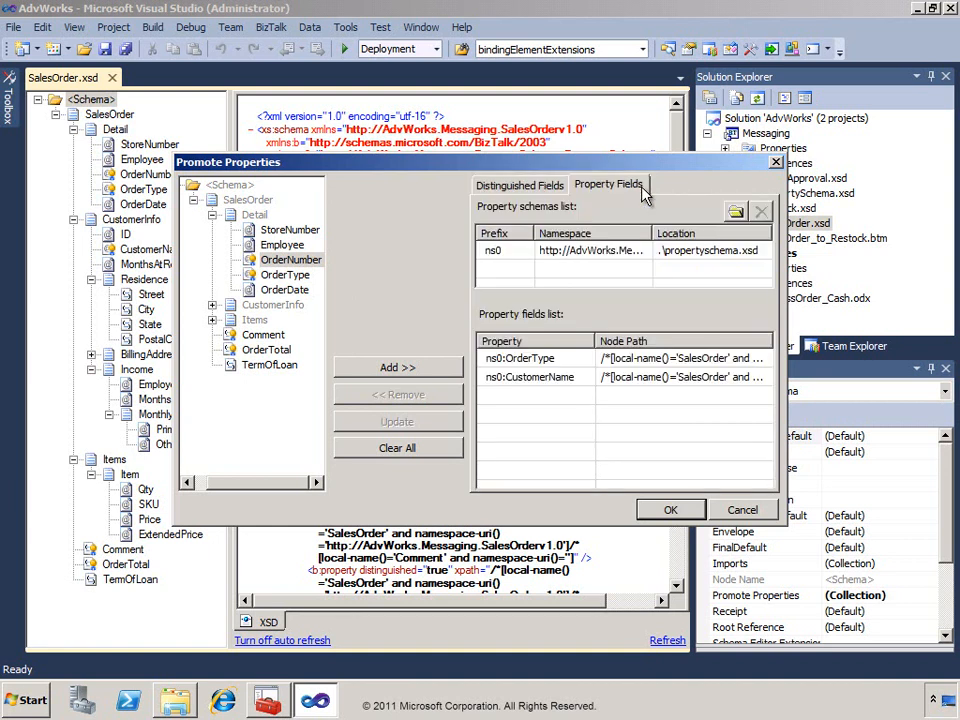
left_click(631, 378)
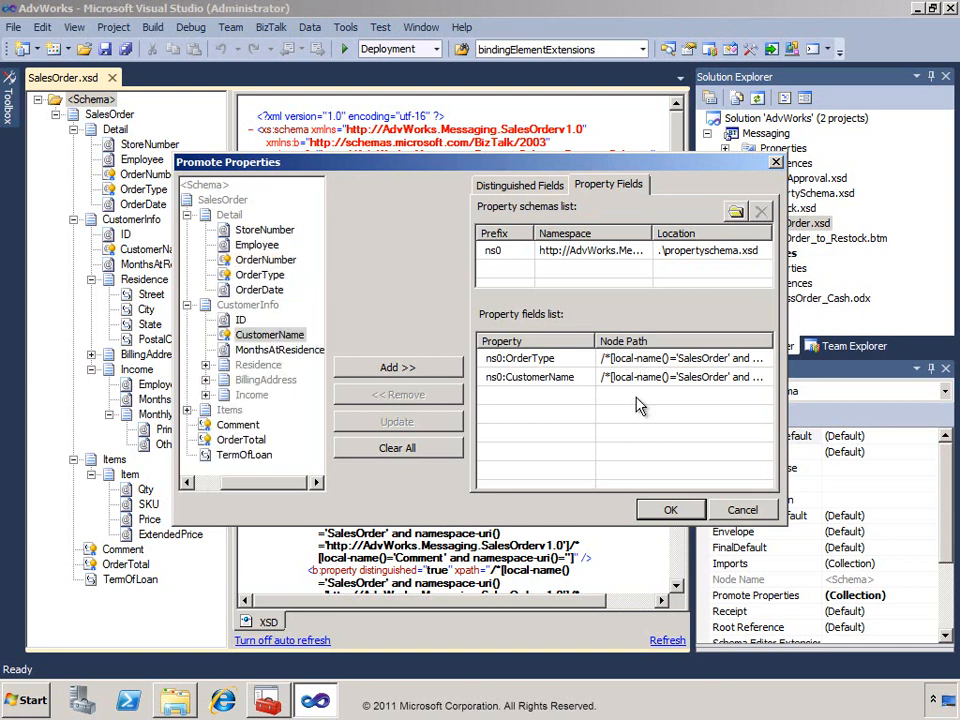
Step: Promote the OrderNumber attribute under Detail as the ns0:OrderID property field, and close SalesOrder.xsd with its changes saved
left_click(268, 262)
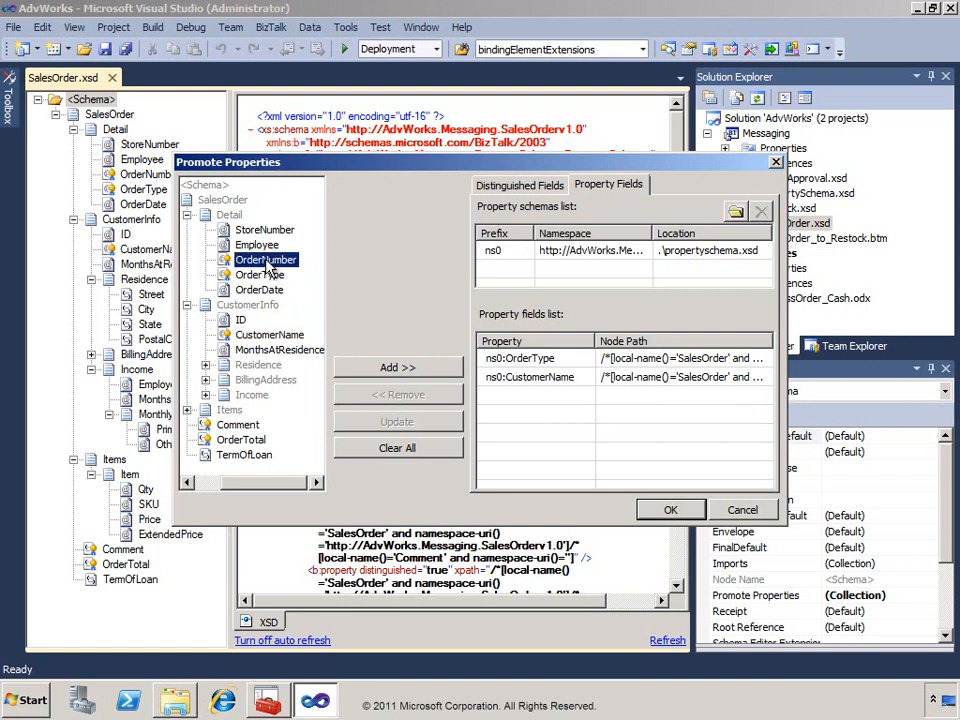
left_click(414, 369)
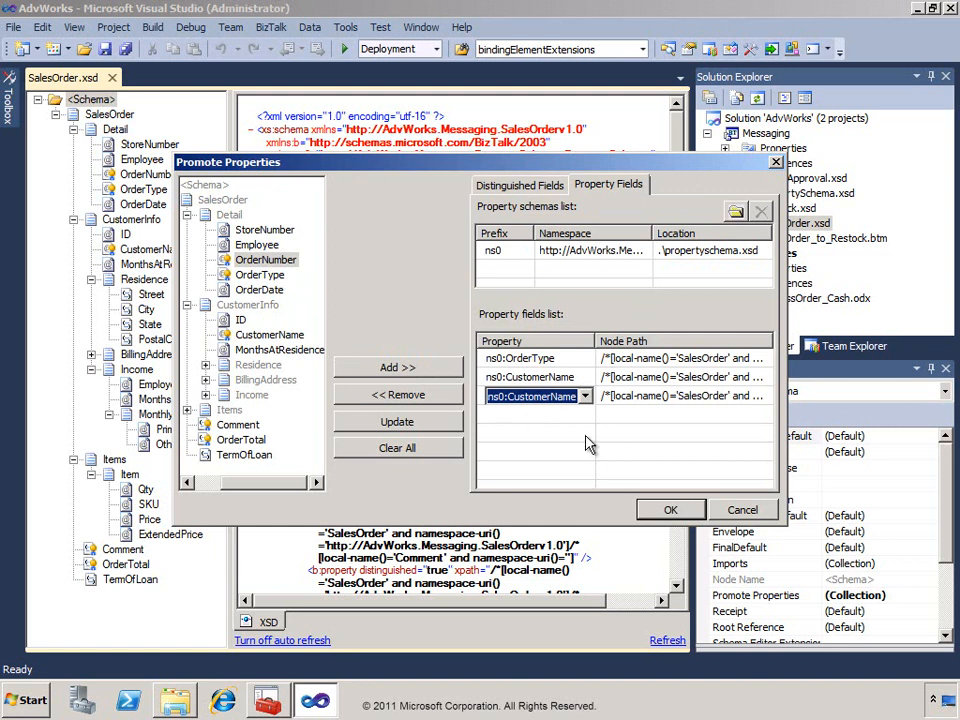
left_click(586, 397)
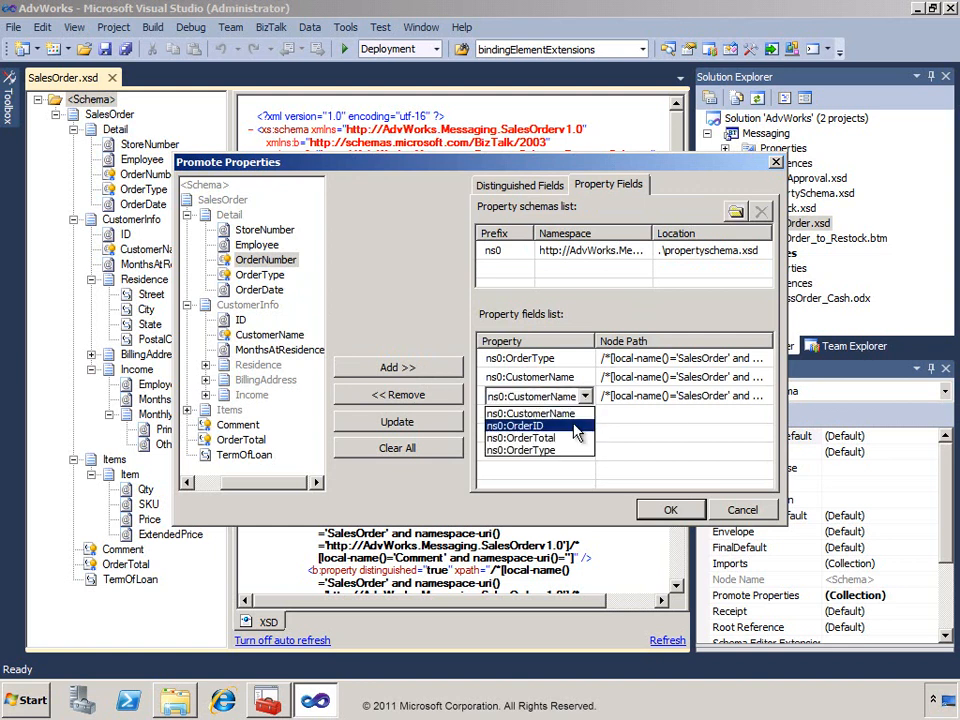
left_click(576, 426)
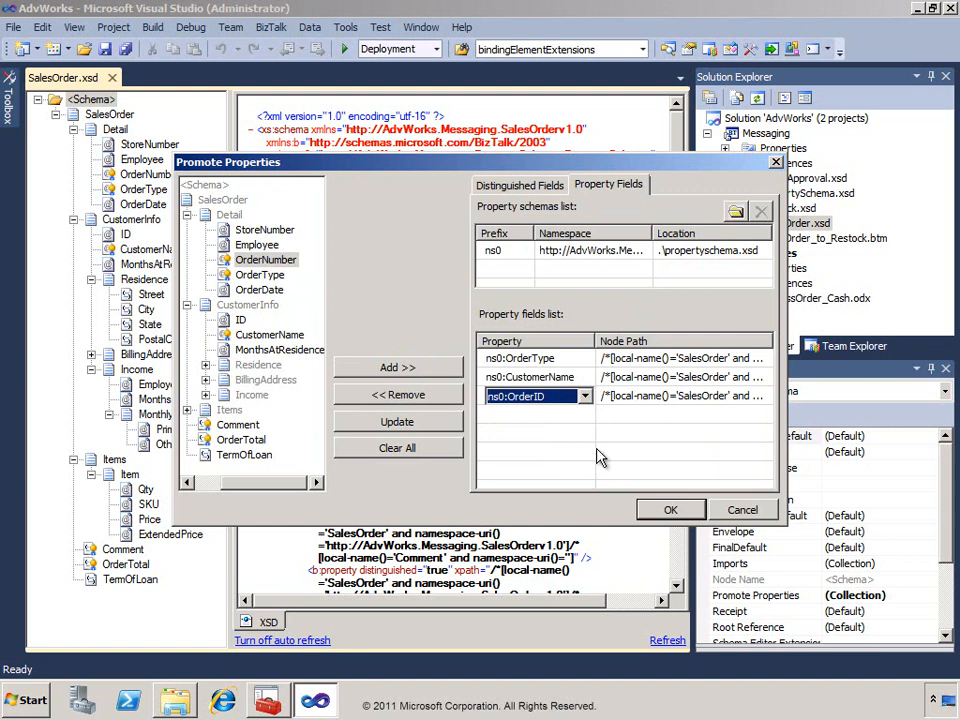
left_click(660, 512)
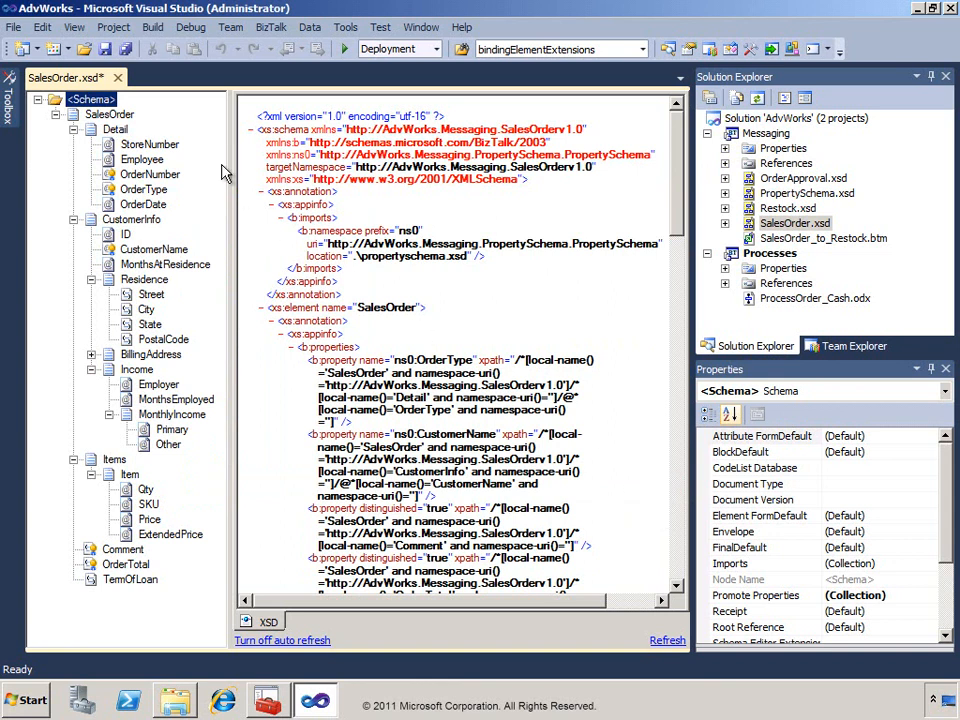
left_click(118, 79)
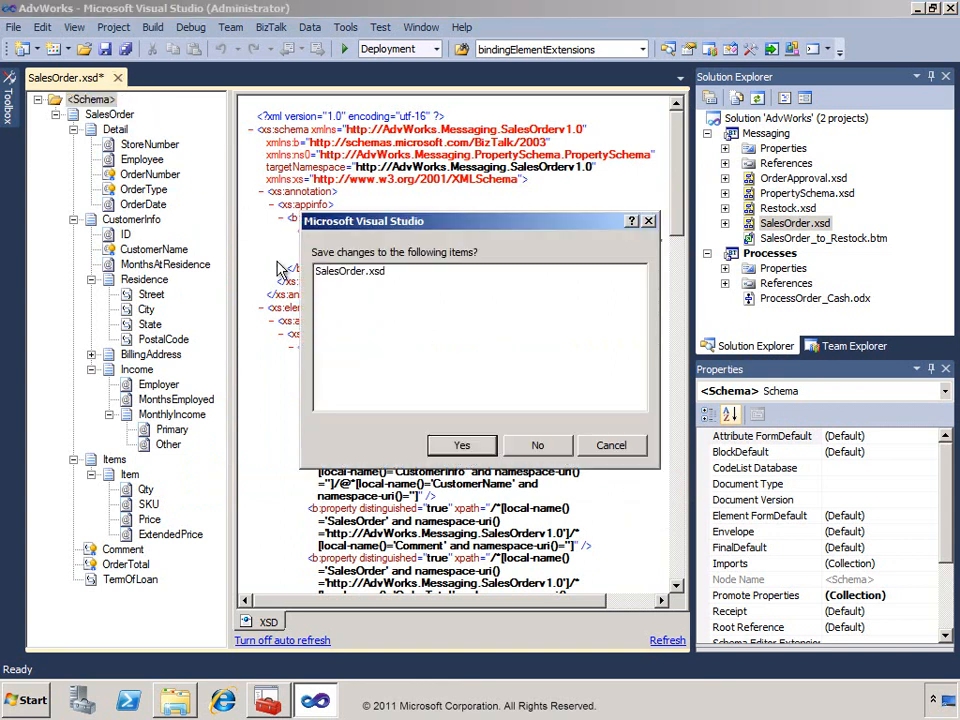
left_click(462, 447)
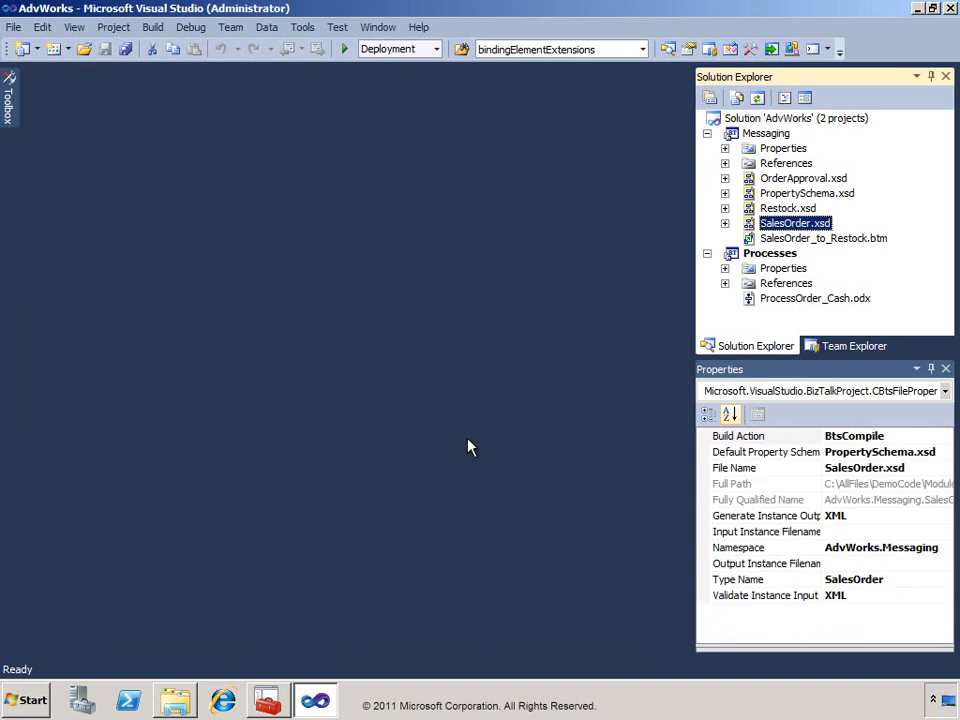
Step: Build the Messaging project
left_click(733, 136)
right_click(733, 136)
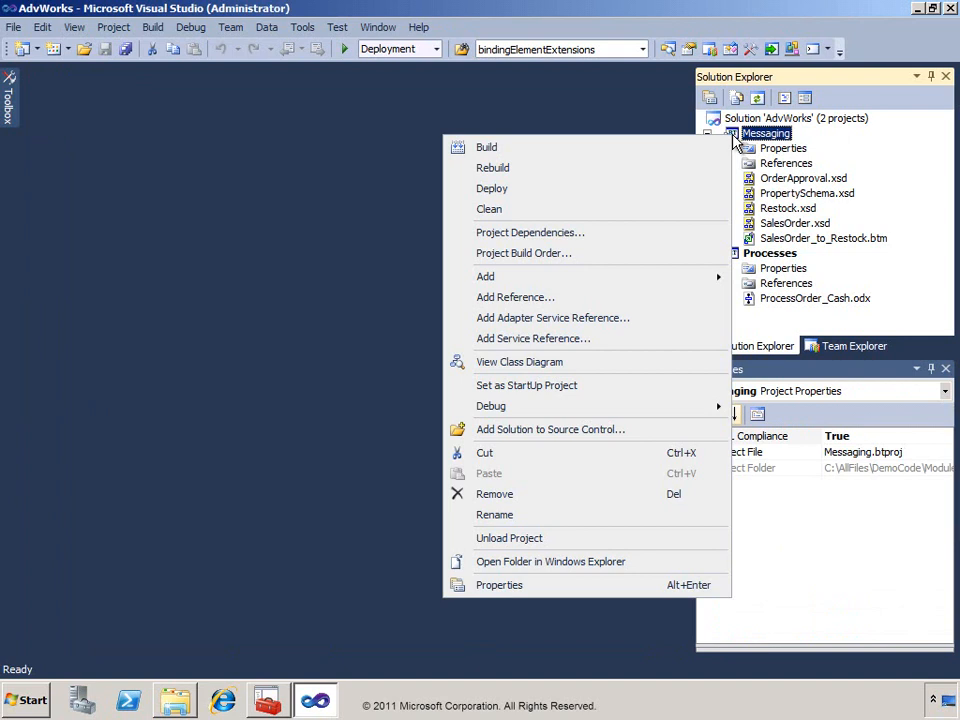
left_click(569, 152)
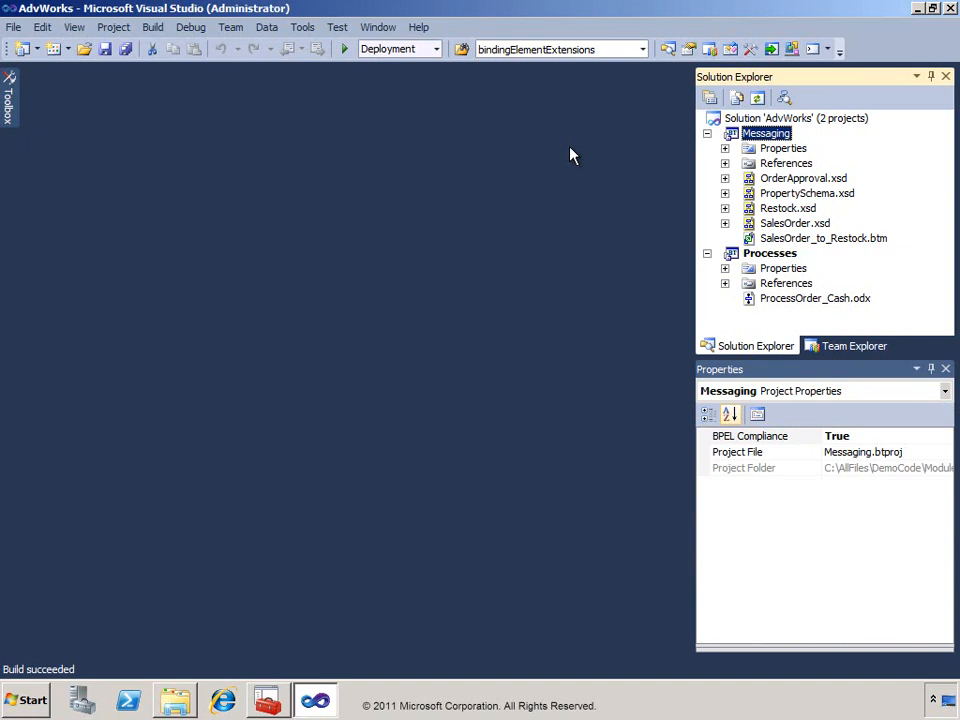
Step: Open the ProcessOrder_Cash.odx orchestration and create a correlation type based on the OrderID property of AdvWorks.Messaging.PropertySchema
double_click(750, 300)
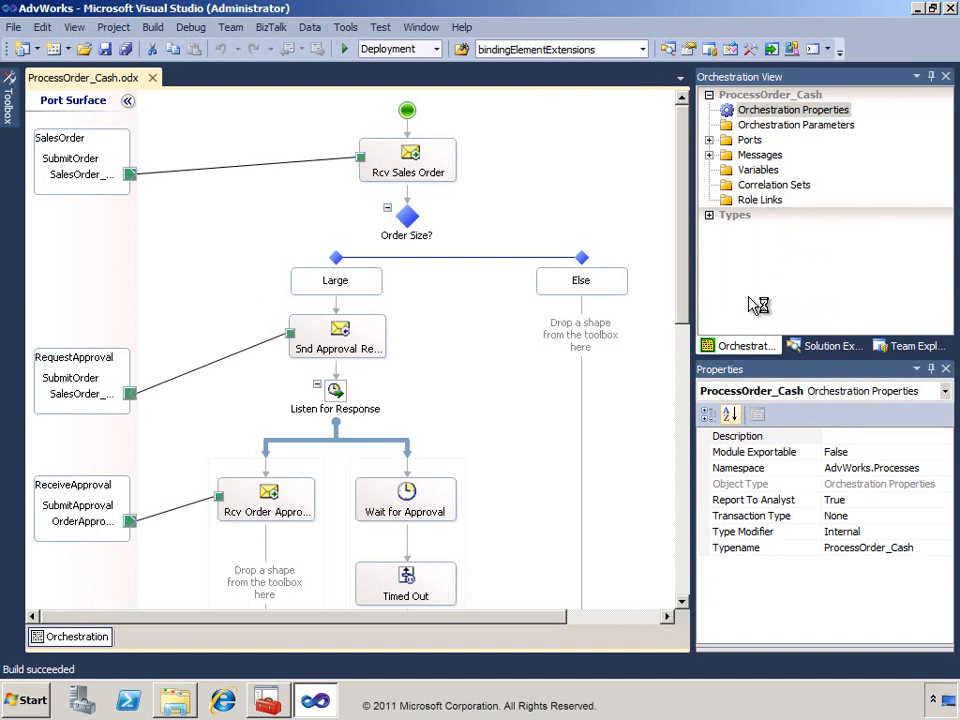
left_click(708, 215)
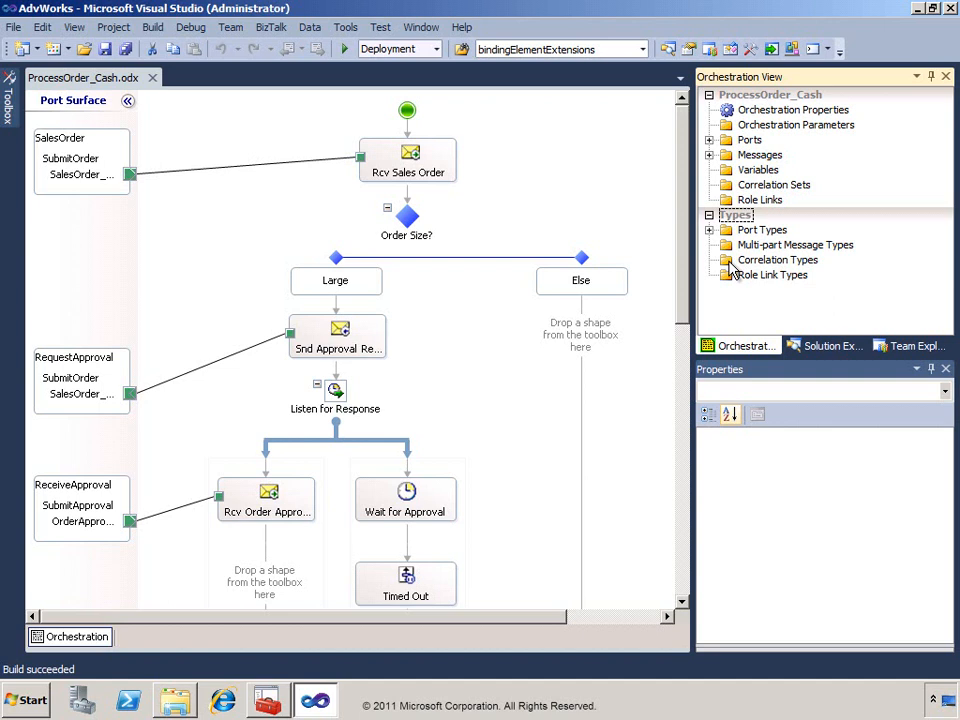
right_click(730, 266)
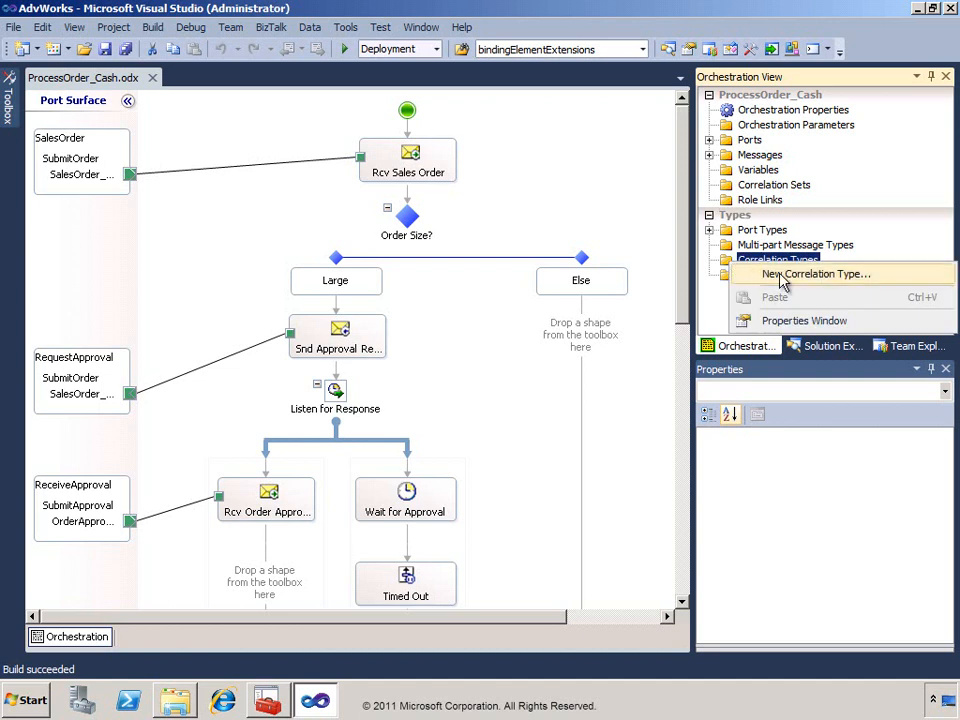
left_click(782, 276)
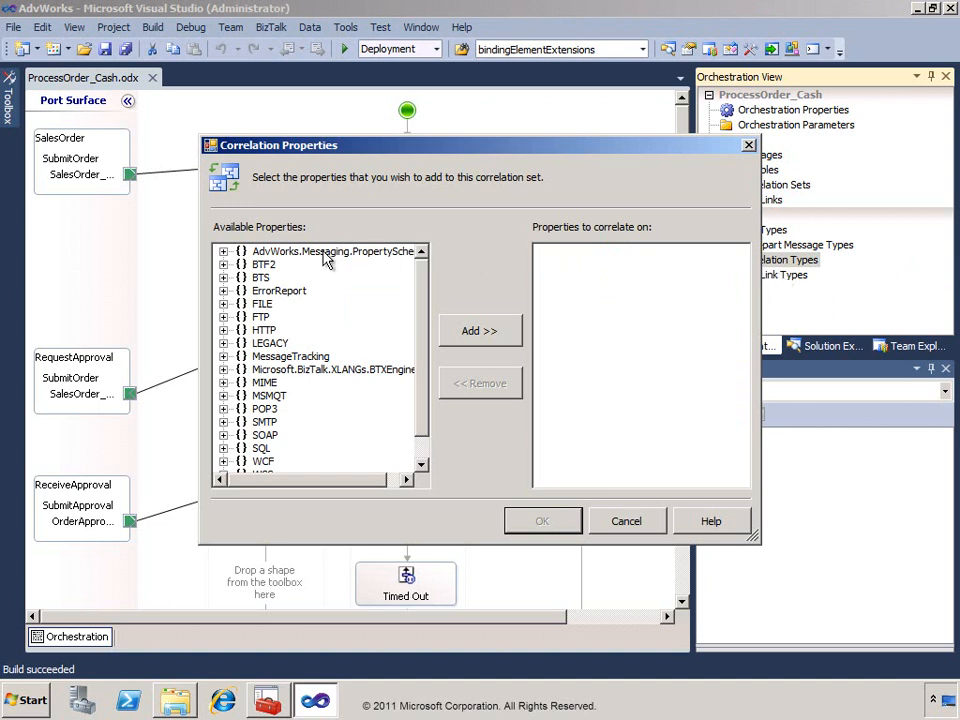
left_click(224, 252)
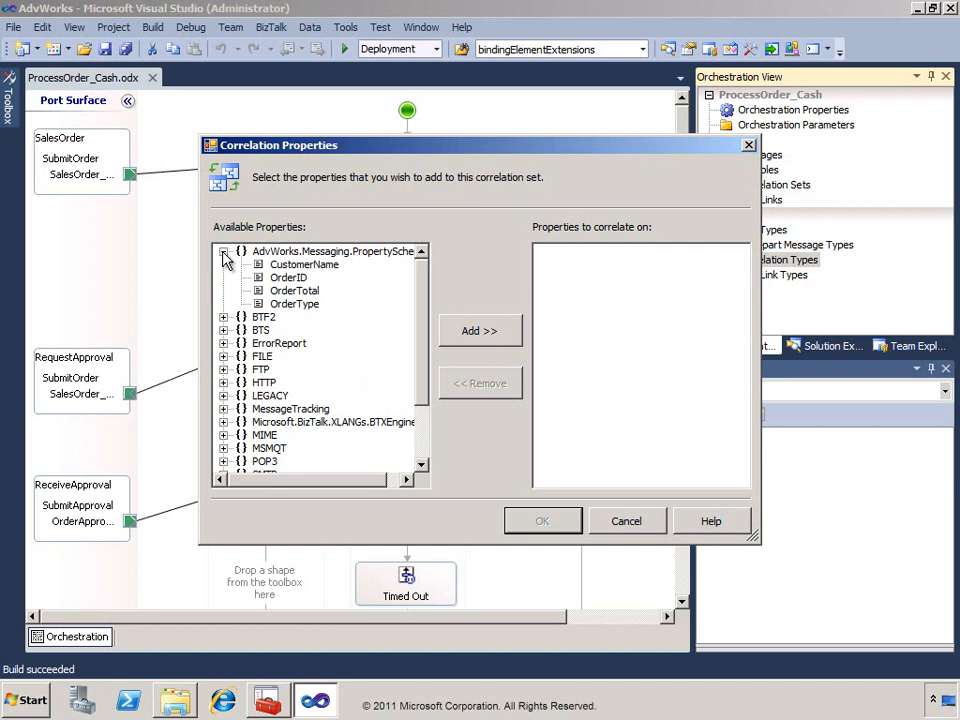
left_click(298, 279)
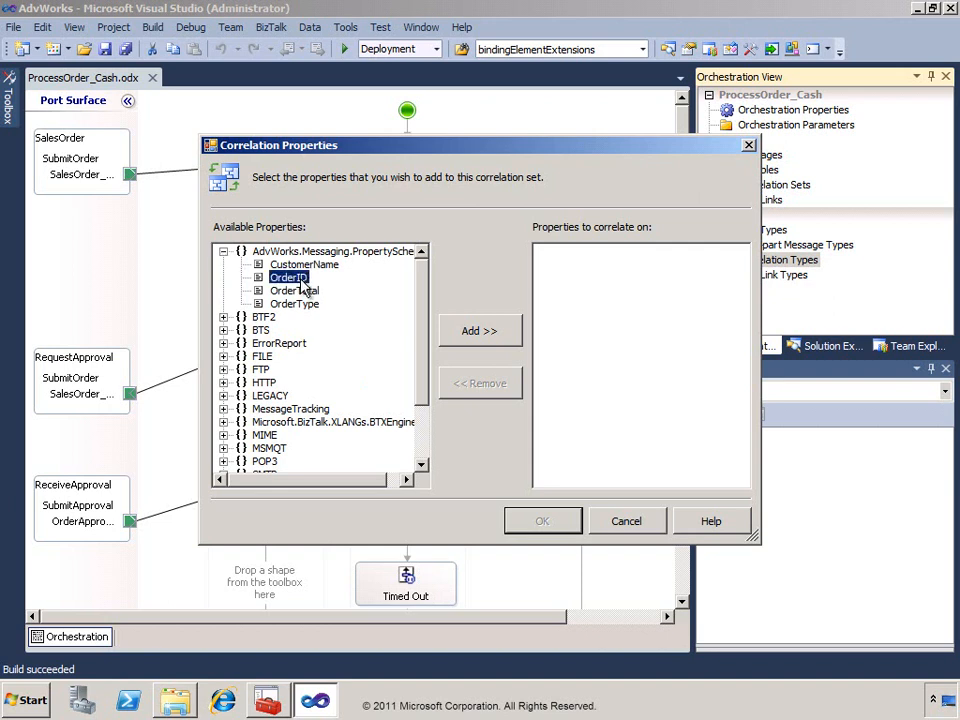
left_click(474, 335)
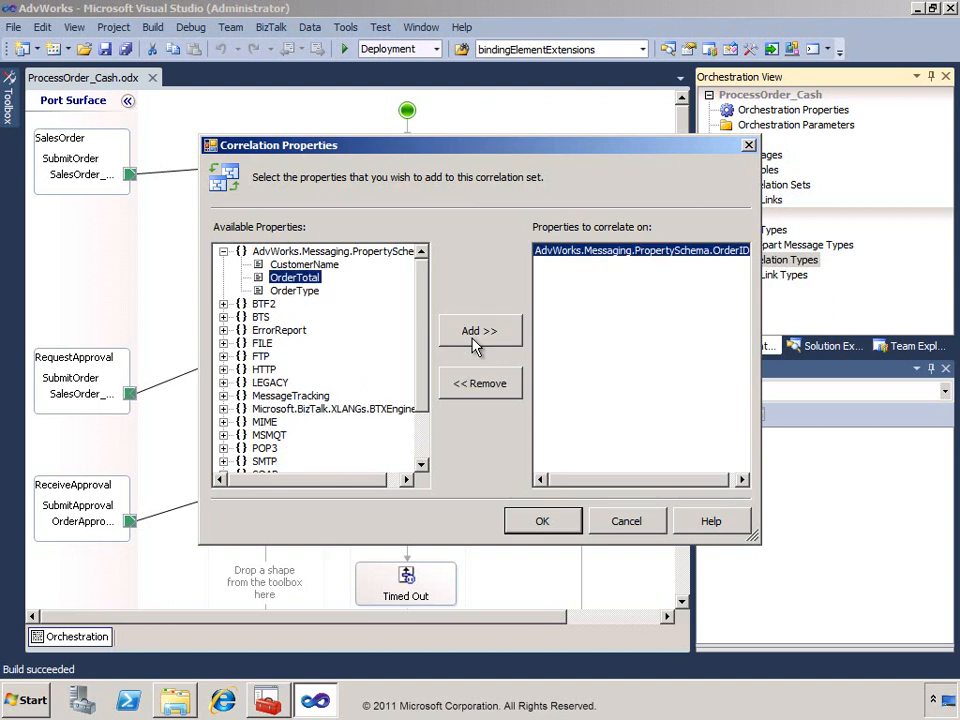
left_click(566, 528)
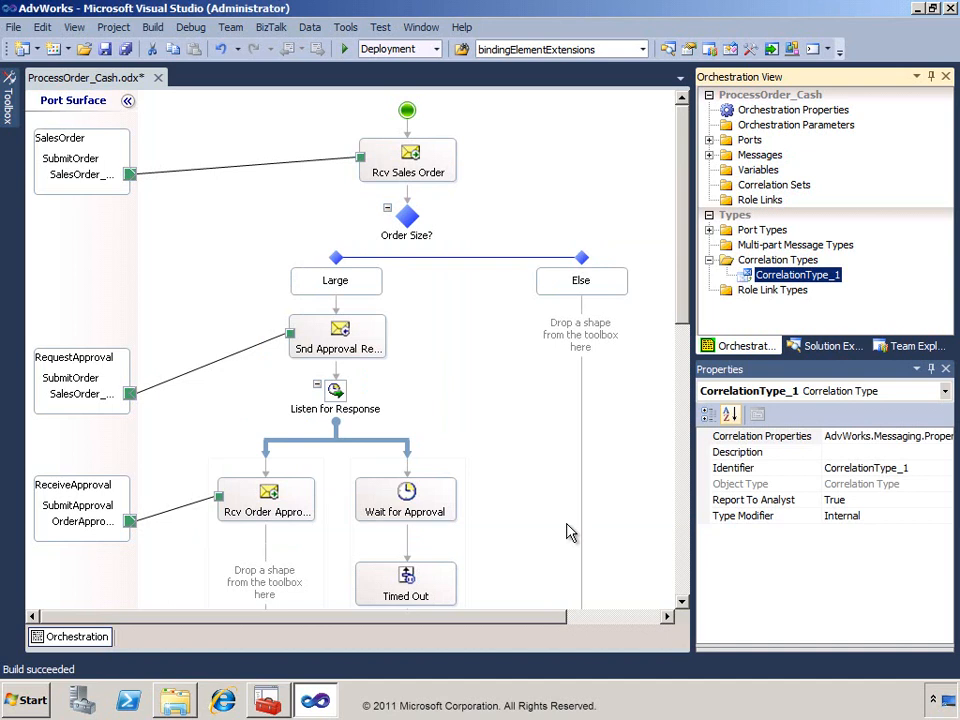
Step: Rename the new correlation type as ManualApprovalCorrType
left_click(855, 467)
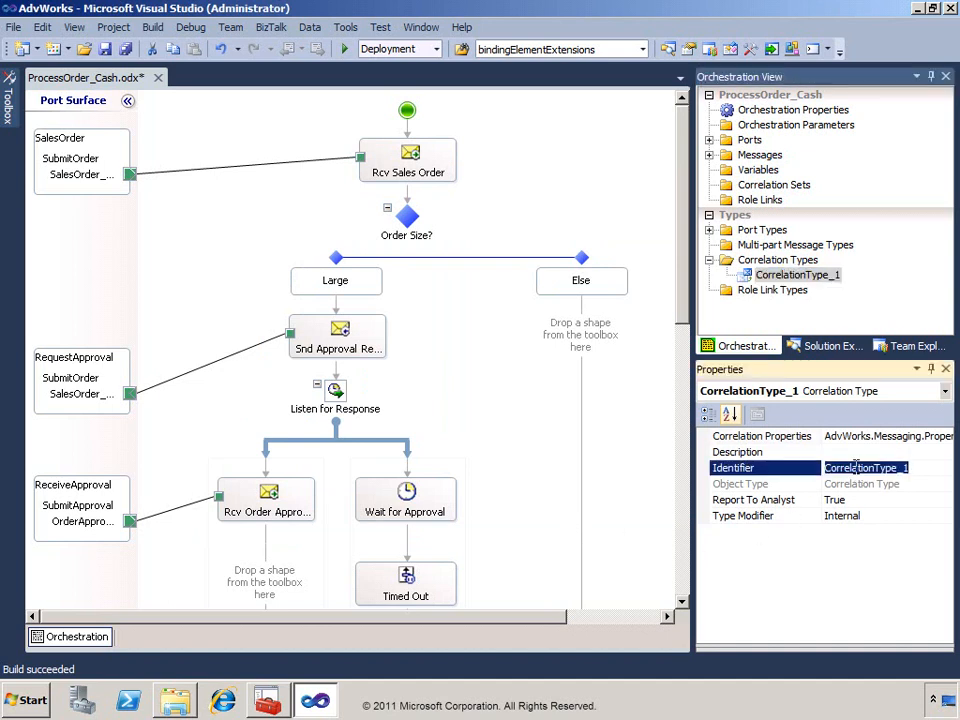
type("ManualApprovalCorrType")
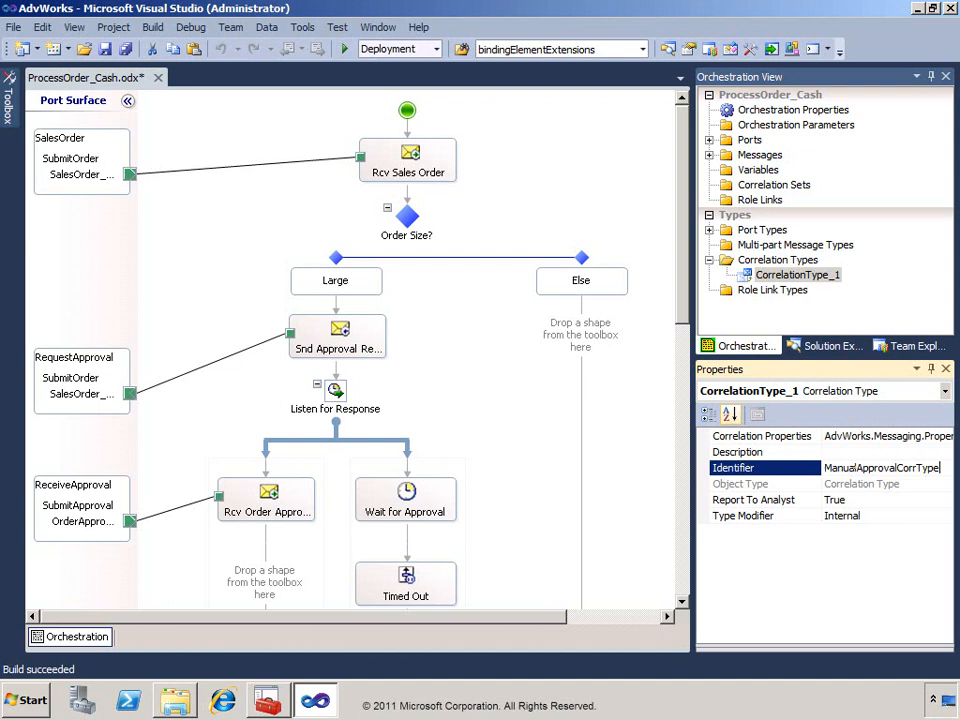
Step: Create a correlation set named ManualApprovalCorrSet and assign it the ManualApprovalCorrType correlation type
left_click(758, 188)
right_click(758, 190)
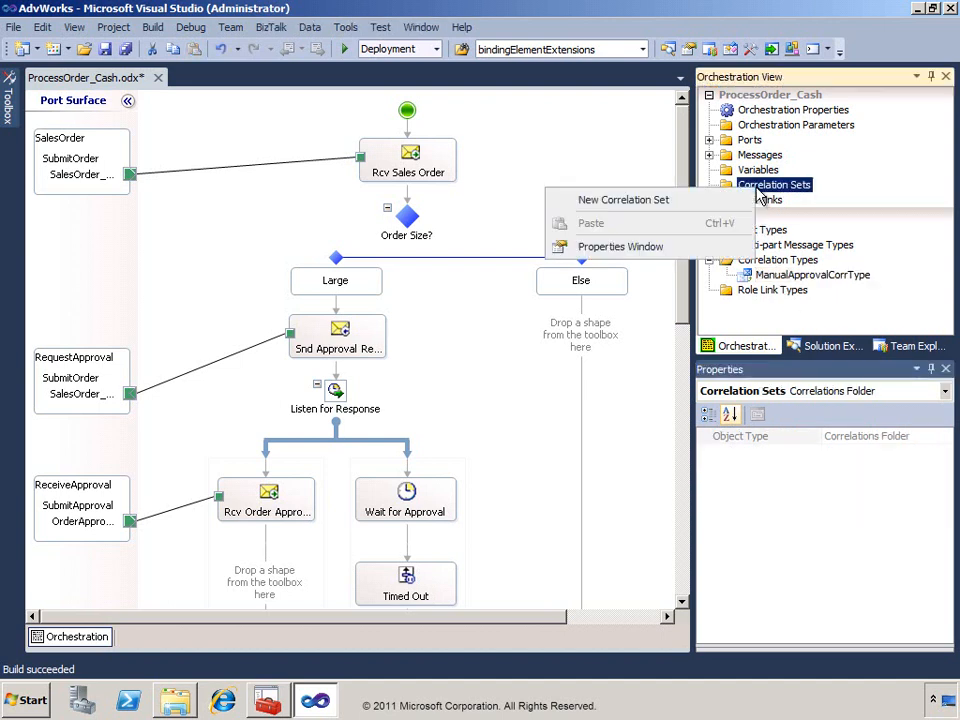
left_click(722, 200)
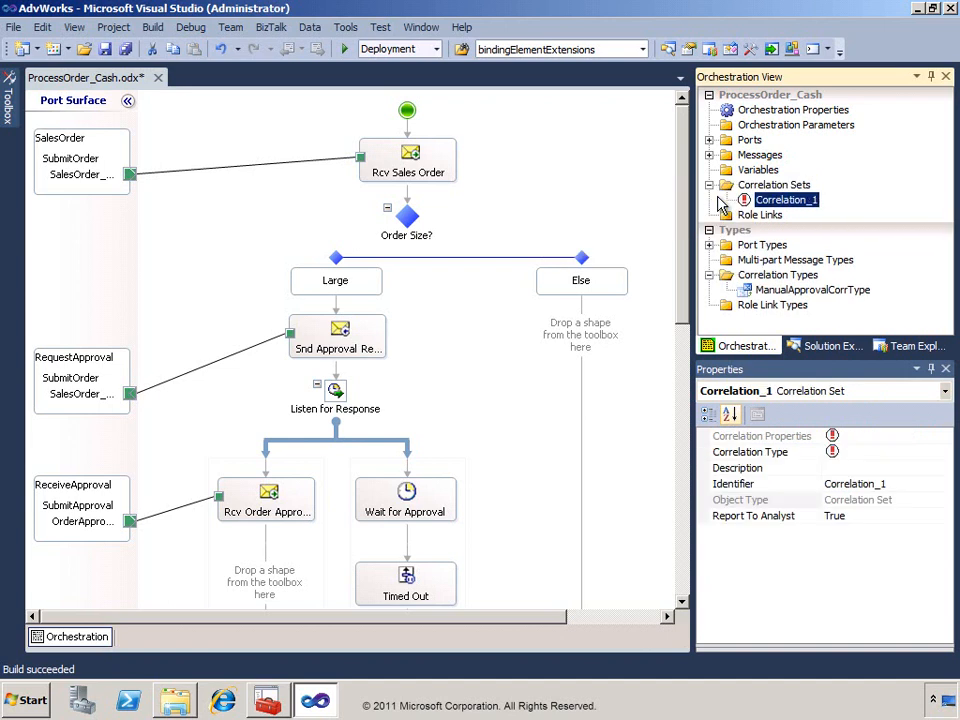
left_click(849, 484)
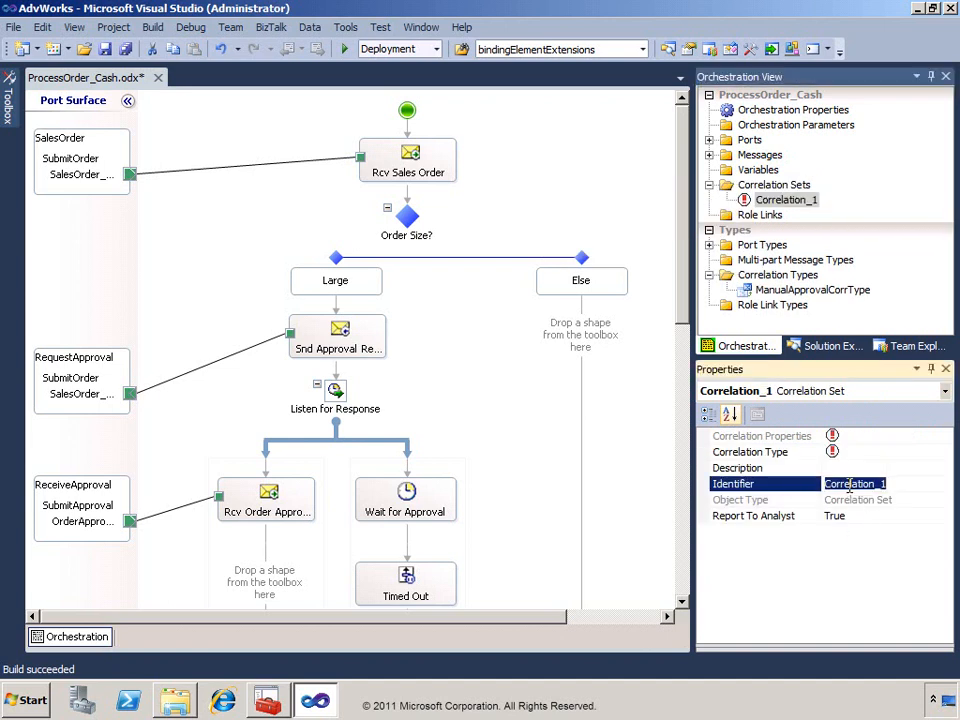
type("ManualApprovalCorrSet")
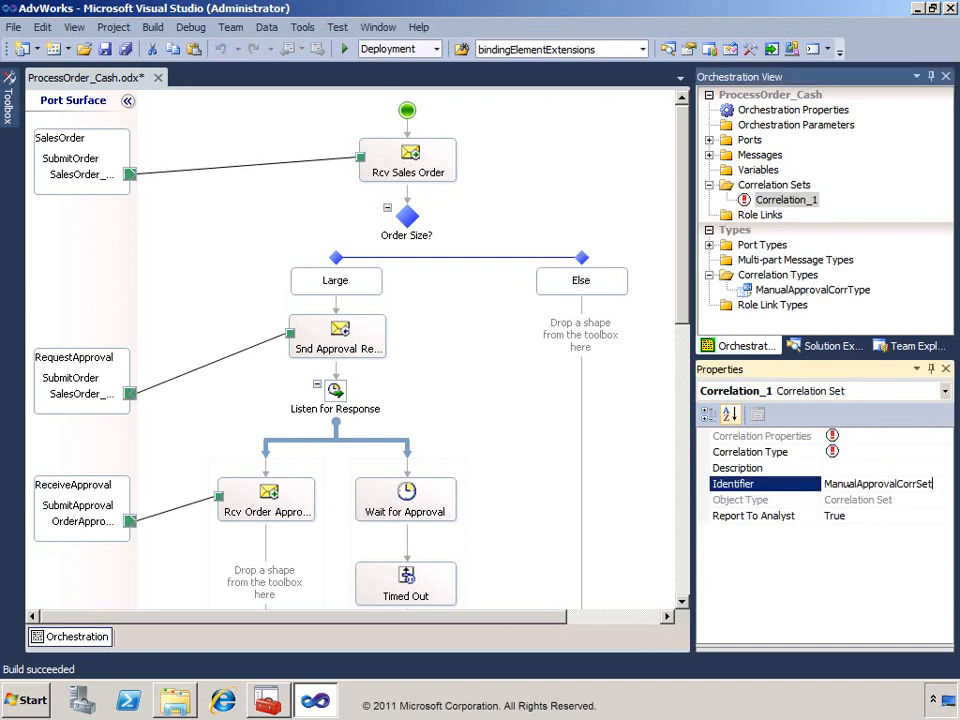
left_click(943, 451)
left_click(944, 452)
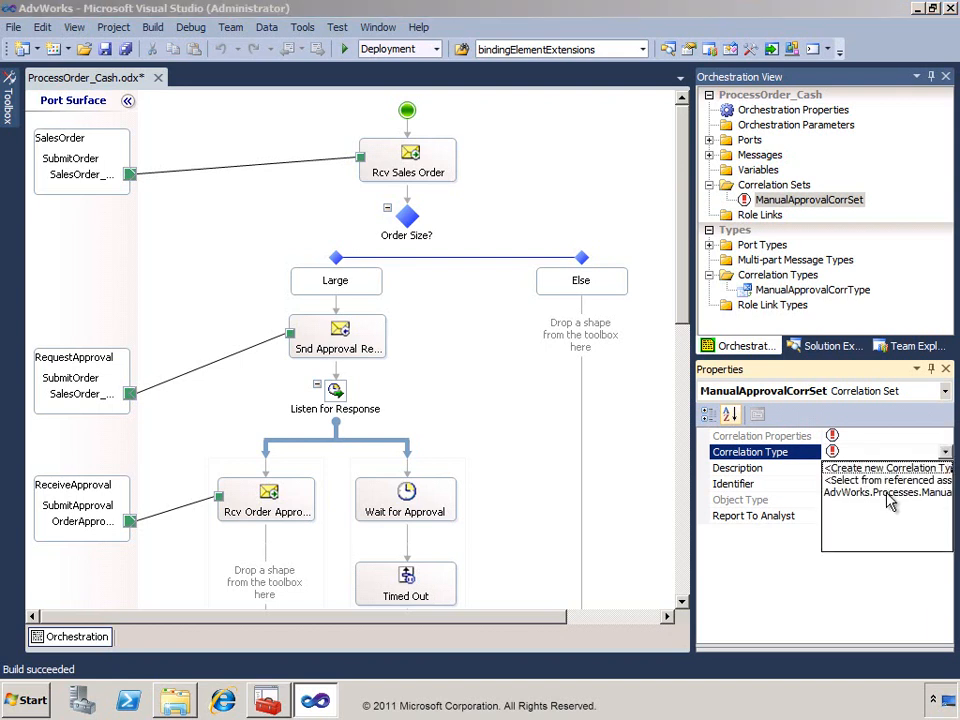
left_click(890, 493)
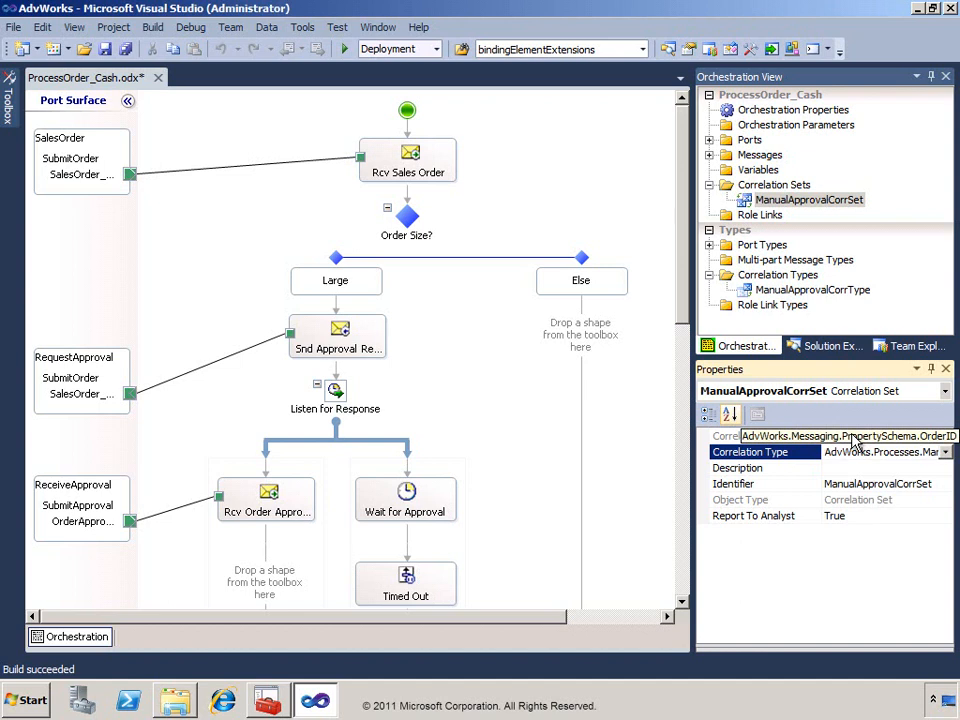
Step: Make the Snd Approval Request shape initialize the ManualApprovalCorrSet correlation set
left_click(362, 338)
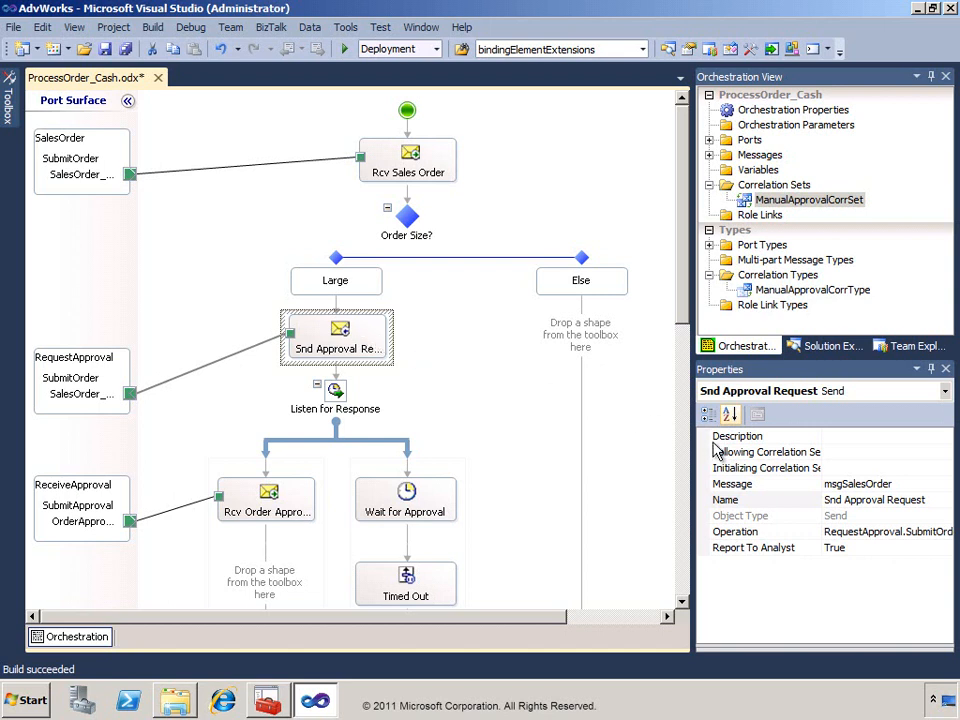
left_click(785, 477)
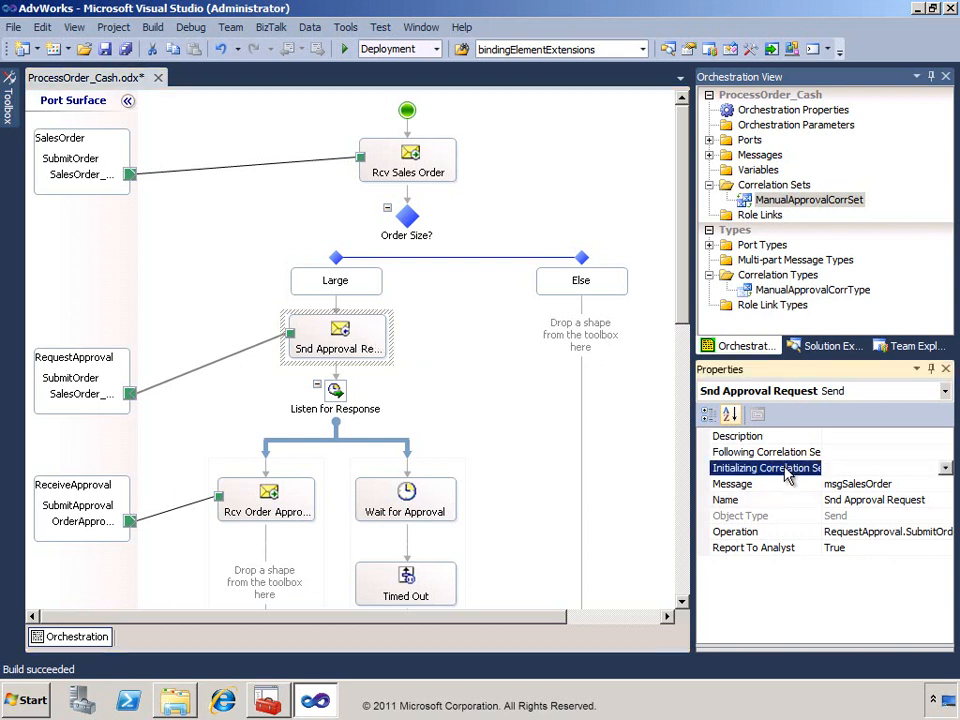
left_click(945, 468)
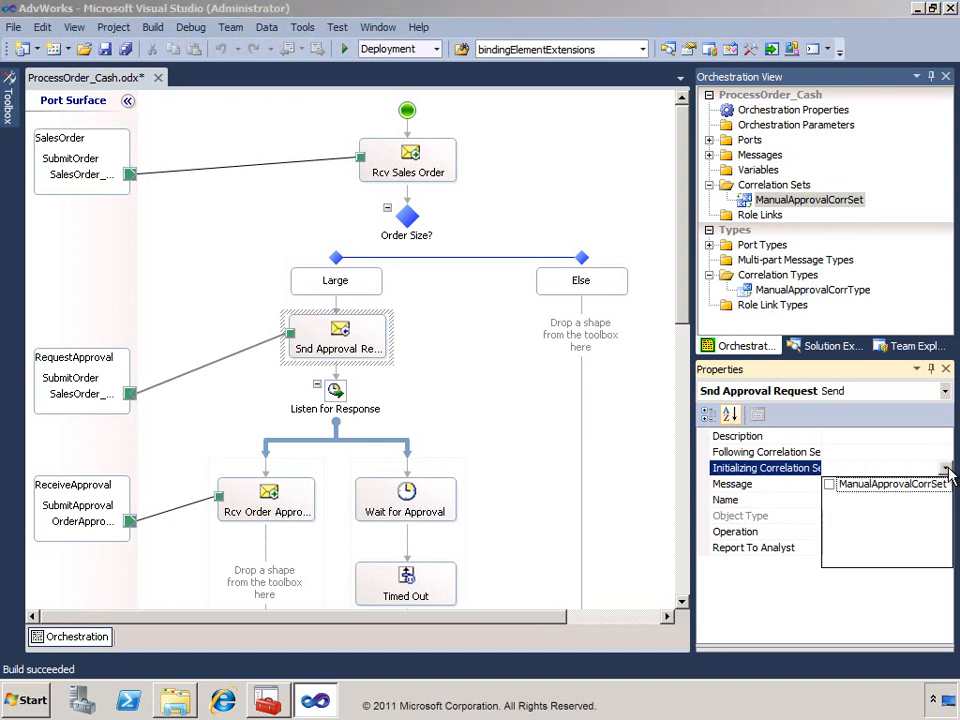
left_click(830, 487)
left_click(830, 487)
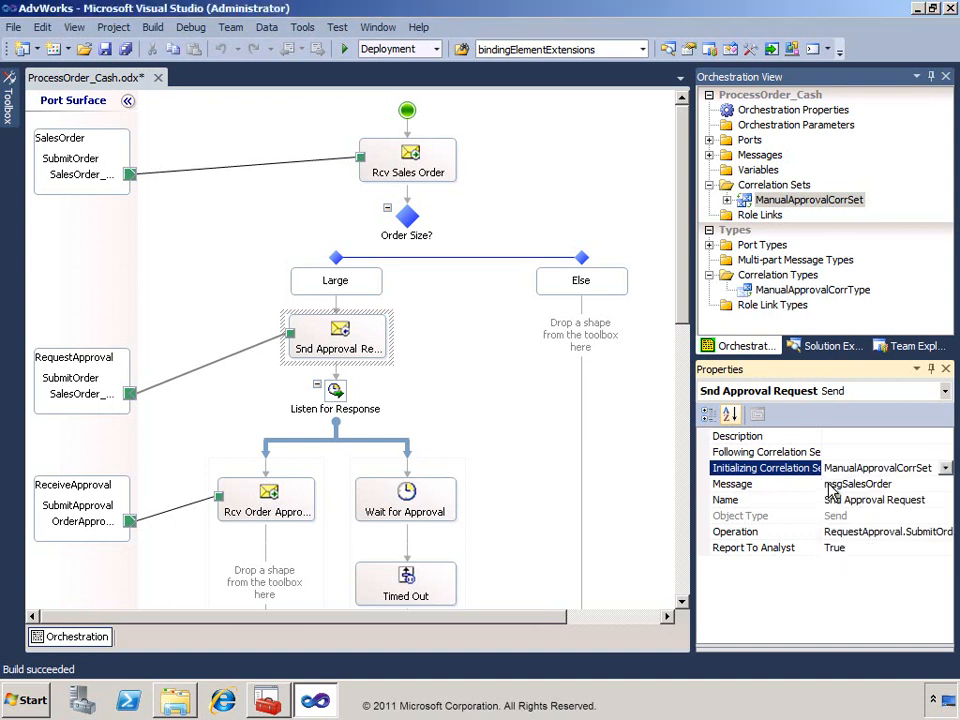
left_click_drag(693, 468, 662, 468)
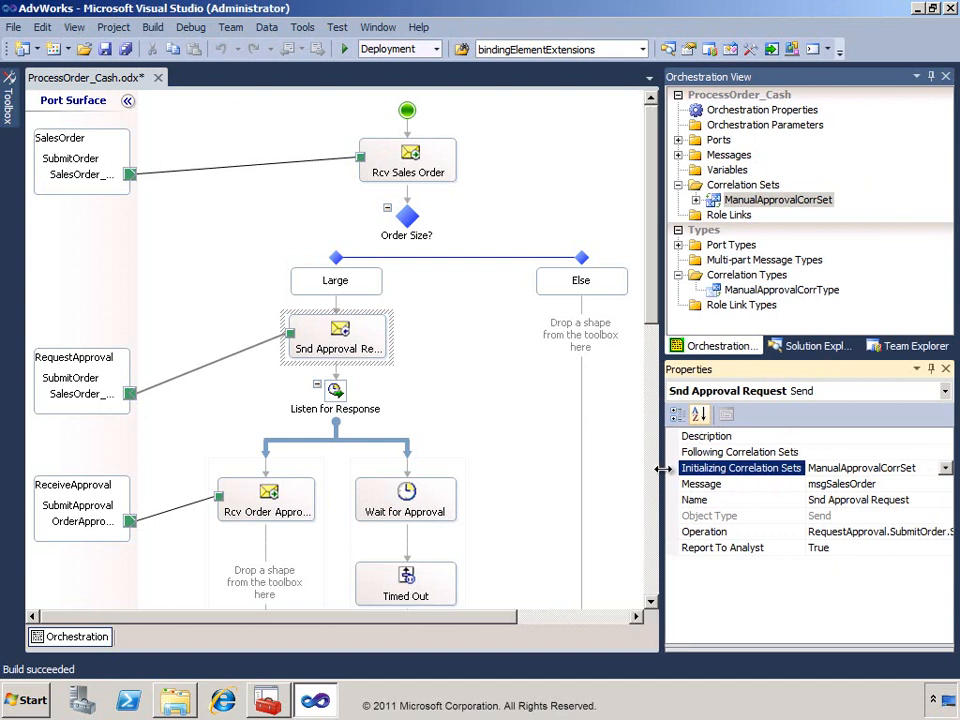
Step: Make the Rcv Order Approval shape follow the ManualApprovalCorrSet correlation set
left_click(292, 497)
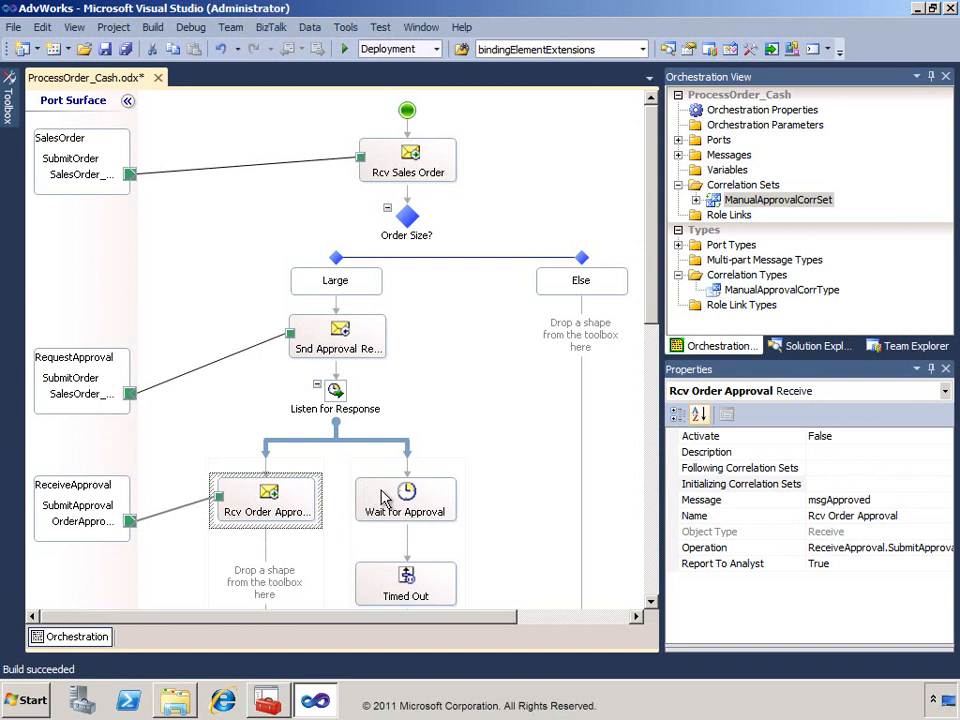
left_click(730, 470)
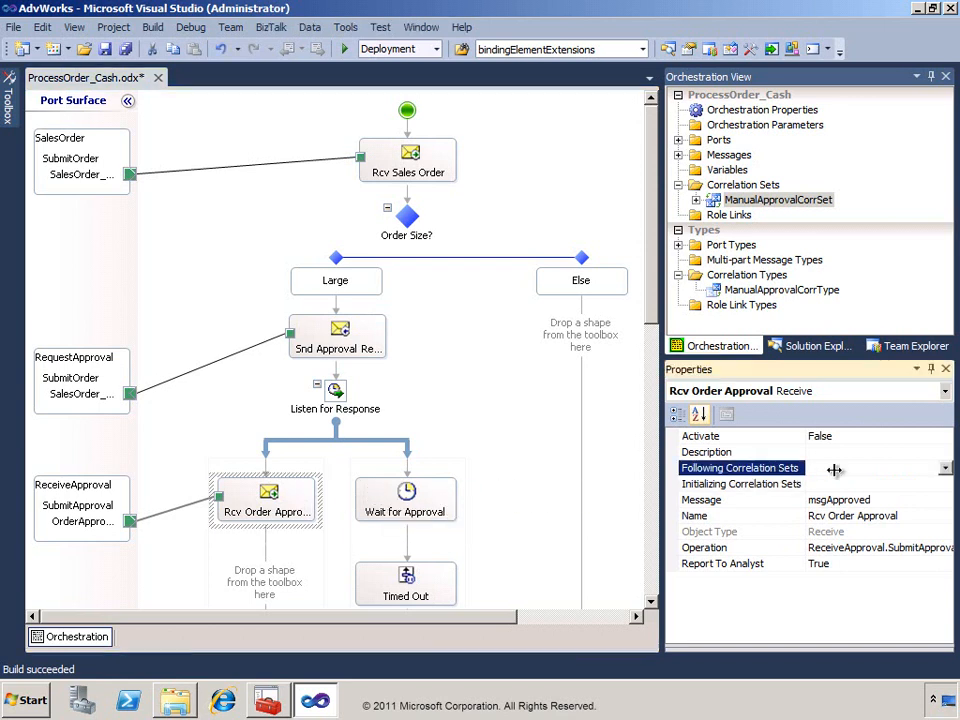
left_click(945, 469)
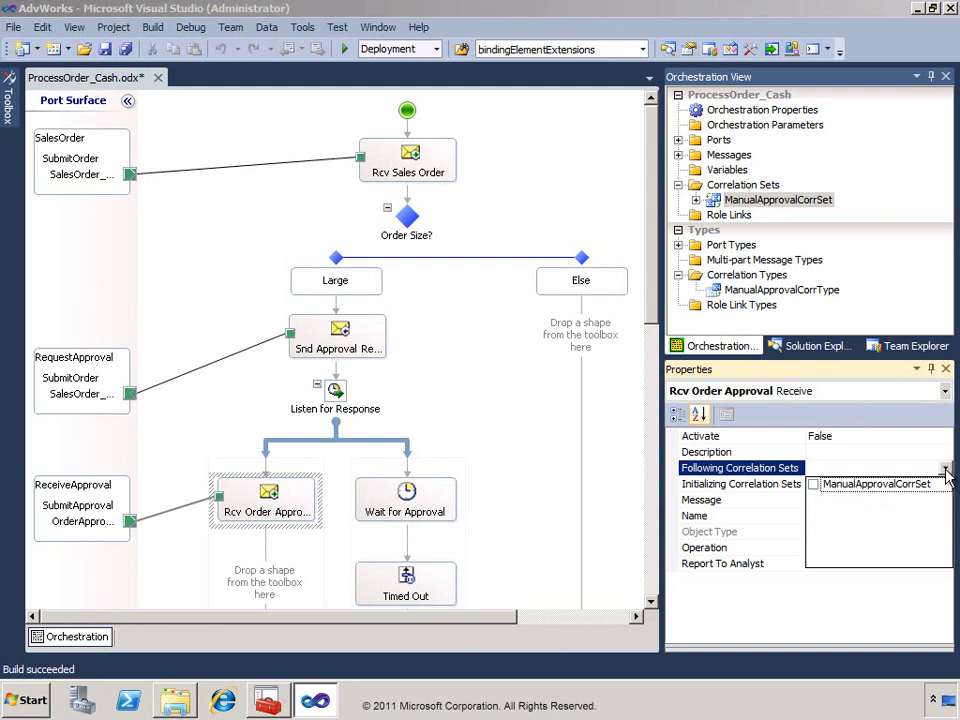
left_click(814, 485)
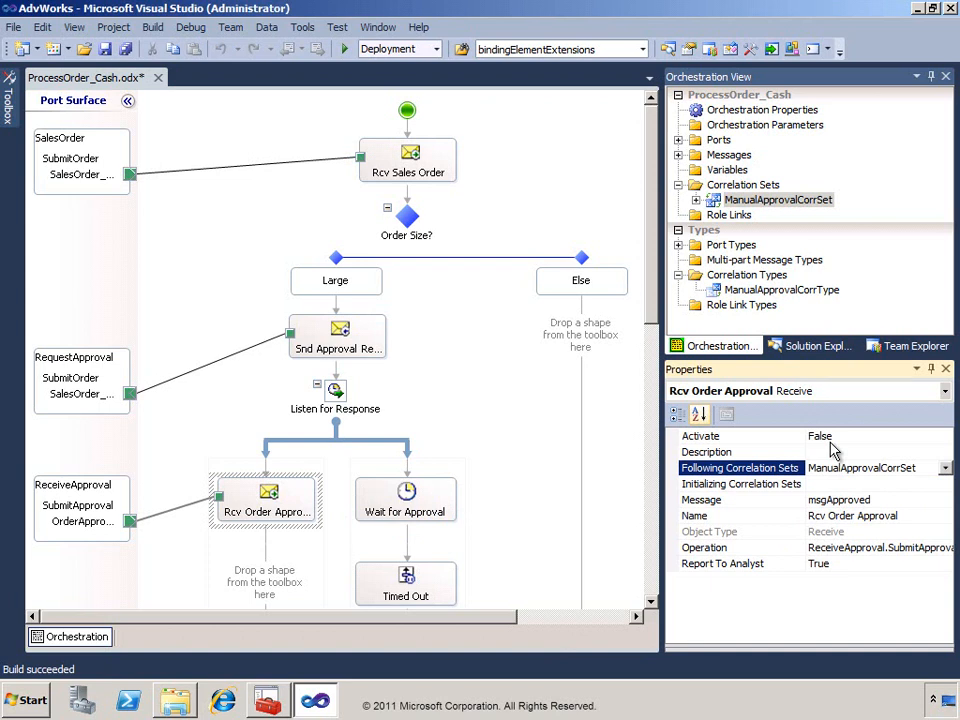
Step: Build the whole AdvWorks solution
left_click(806, 348)
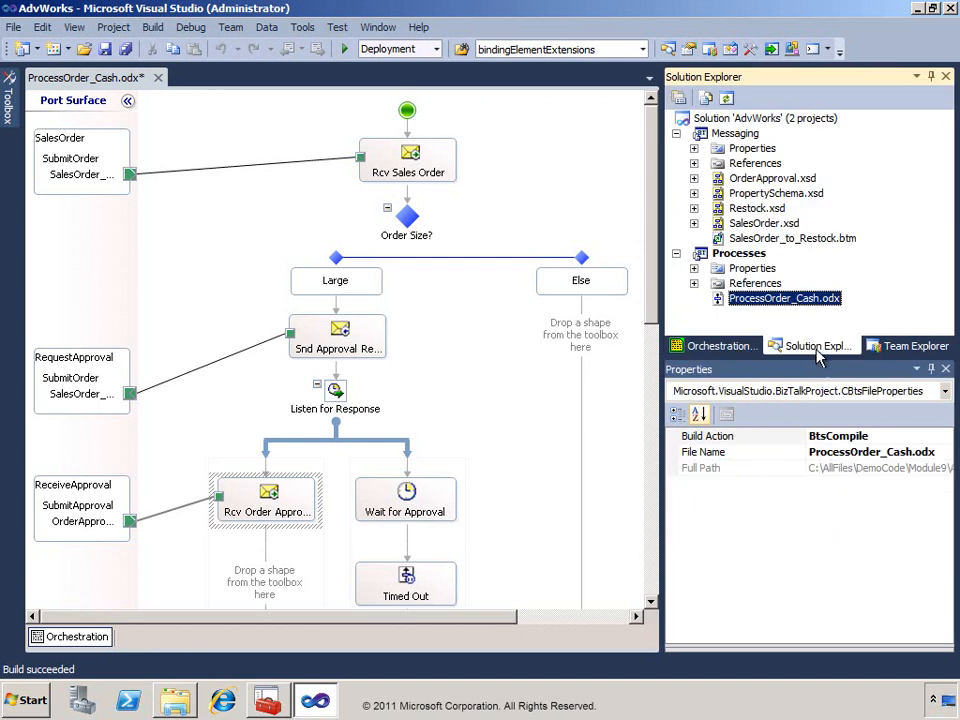
right_click(722, 121)
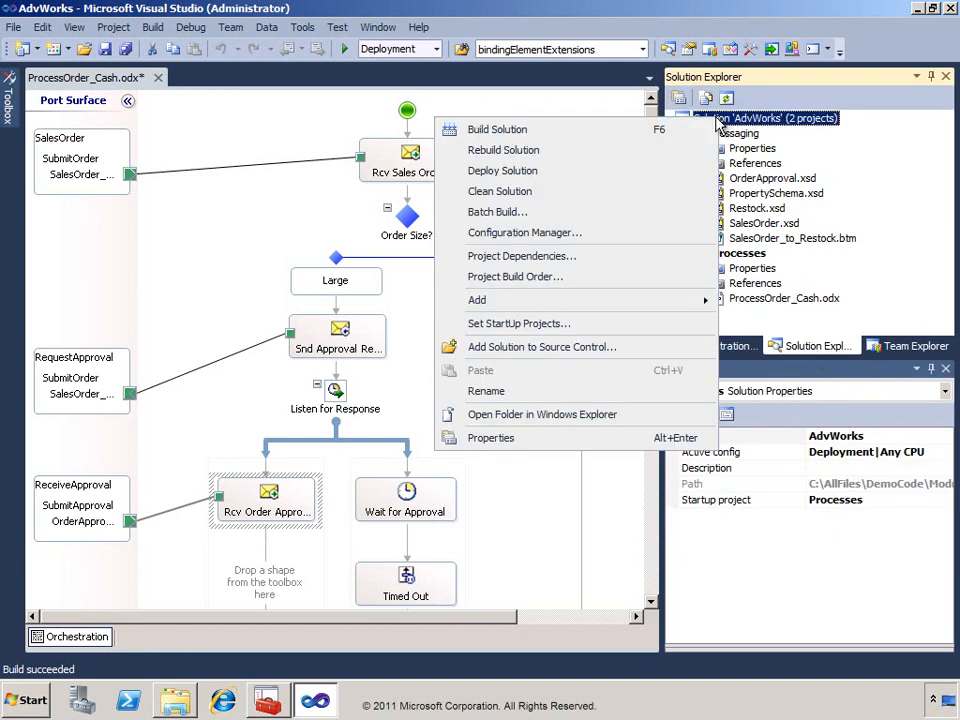
left_click(574, 129)
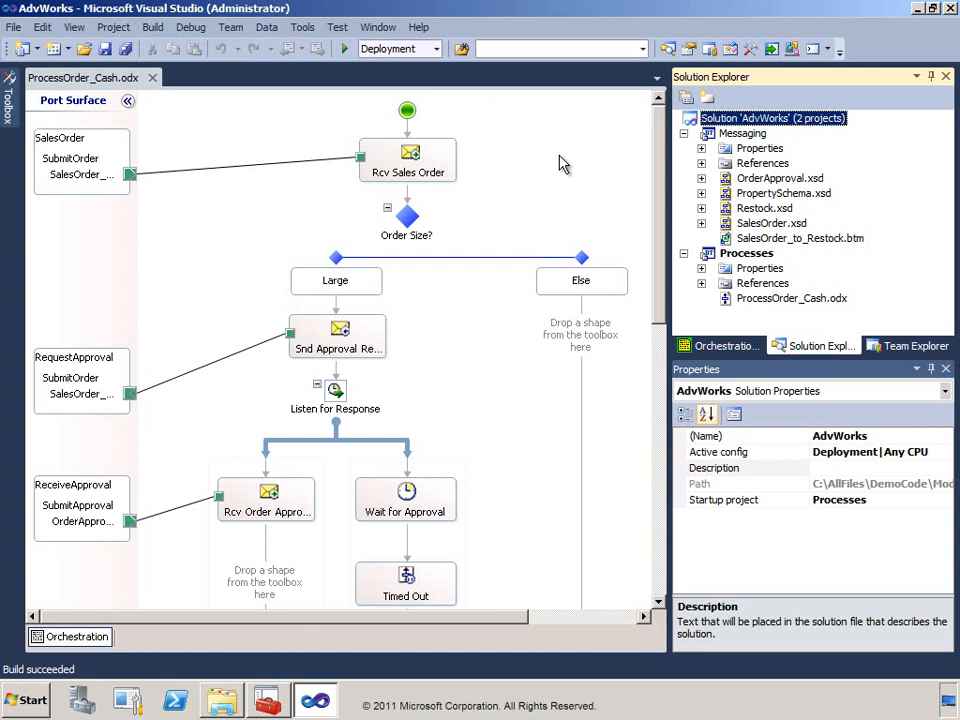
Step: Switch to the Module9 folder in Windows Explorer, open CashSalesOrder.xml, examine its order total and comment, and close it
left_click(234, 703)
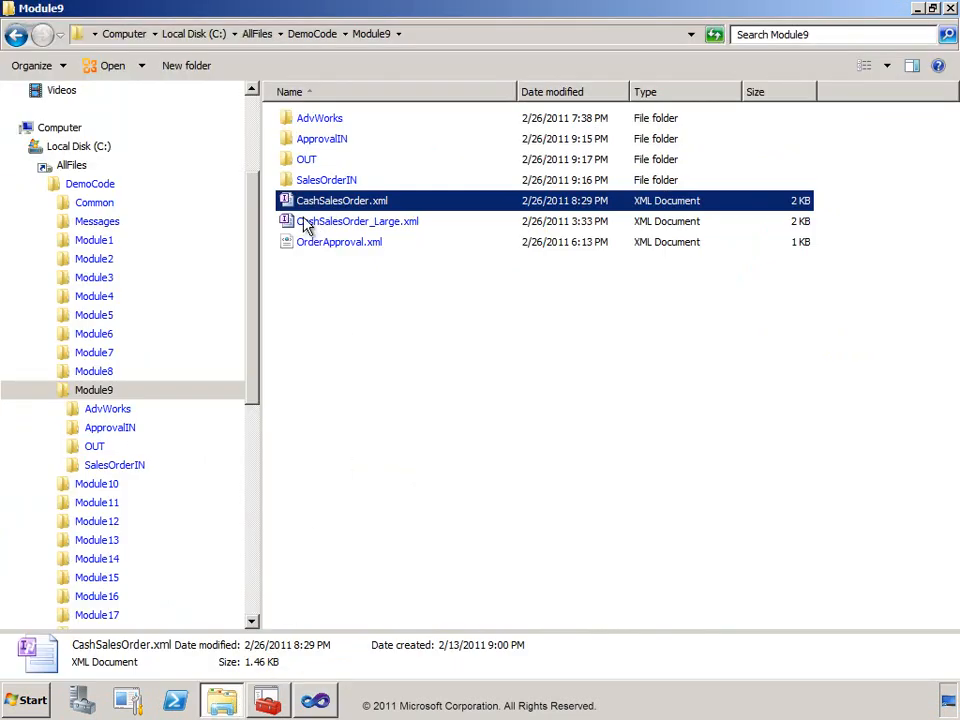
double_click(295, 204)
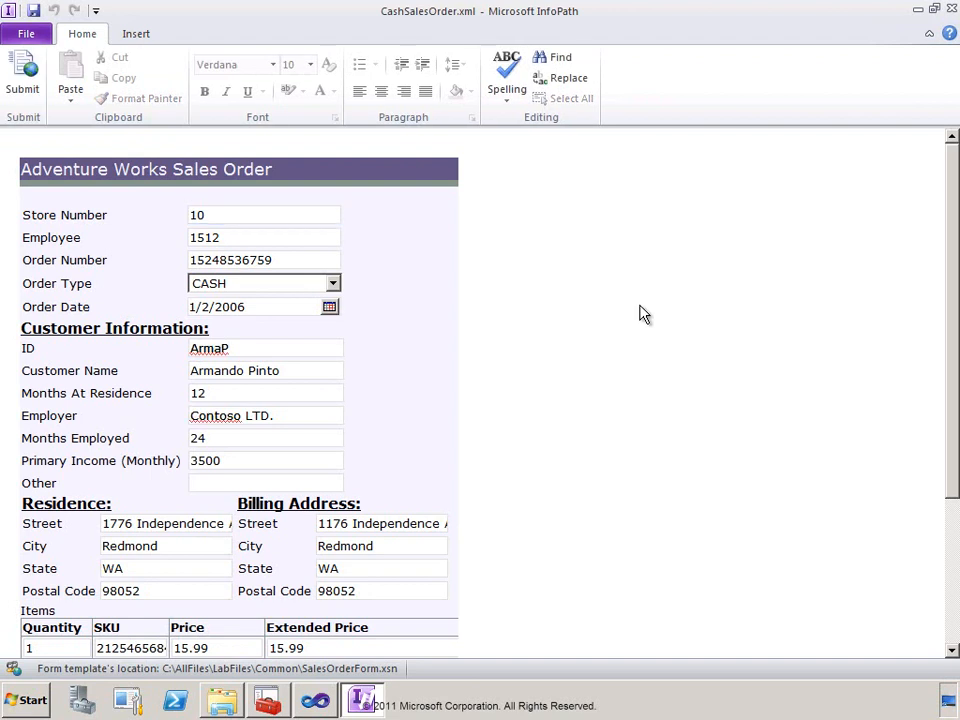
scroll(643, 314, "down", 5)
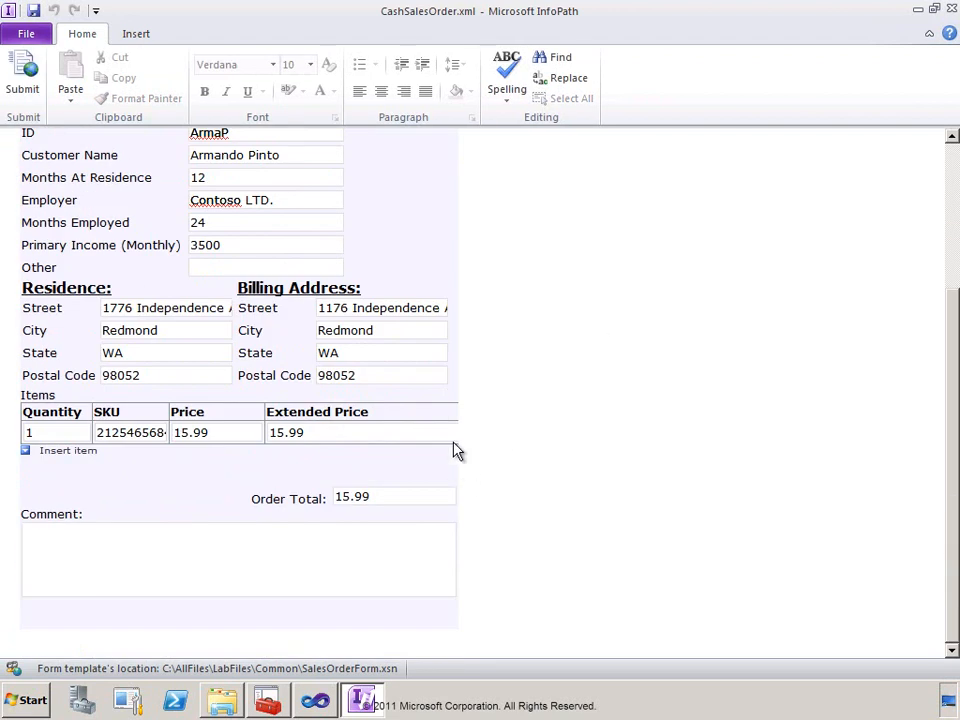
left_click(420, 500)
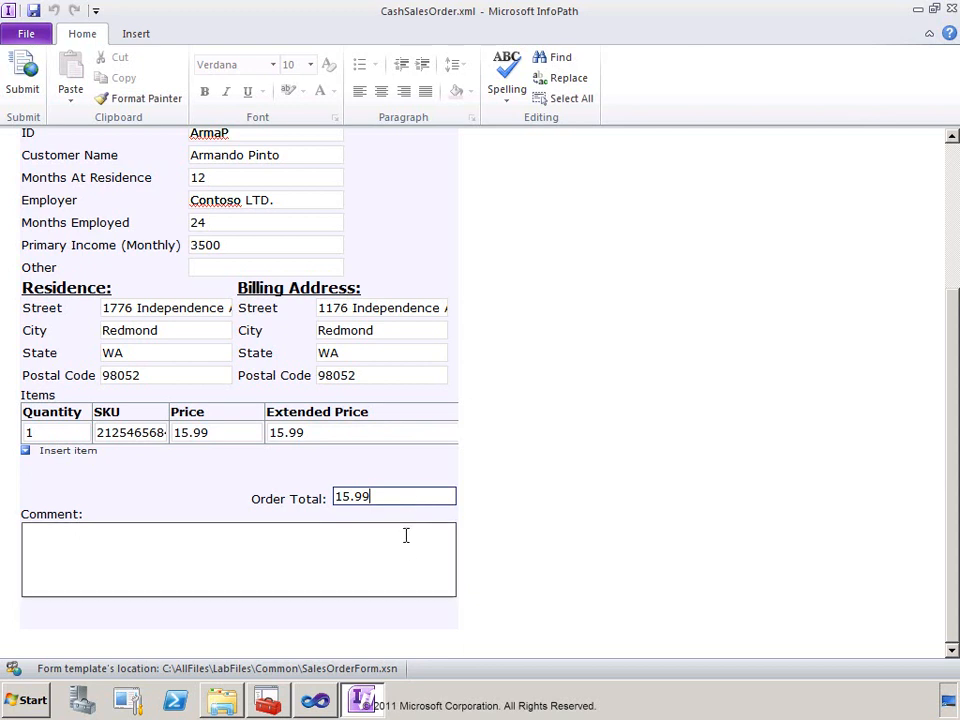
left_click(408, 549)
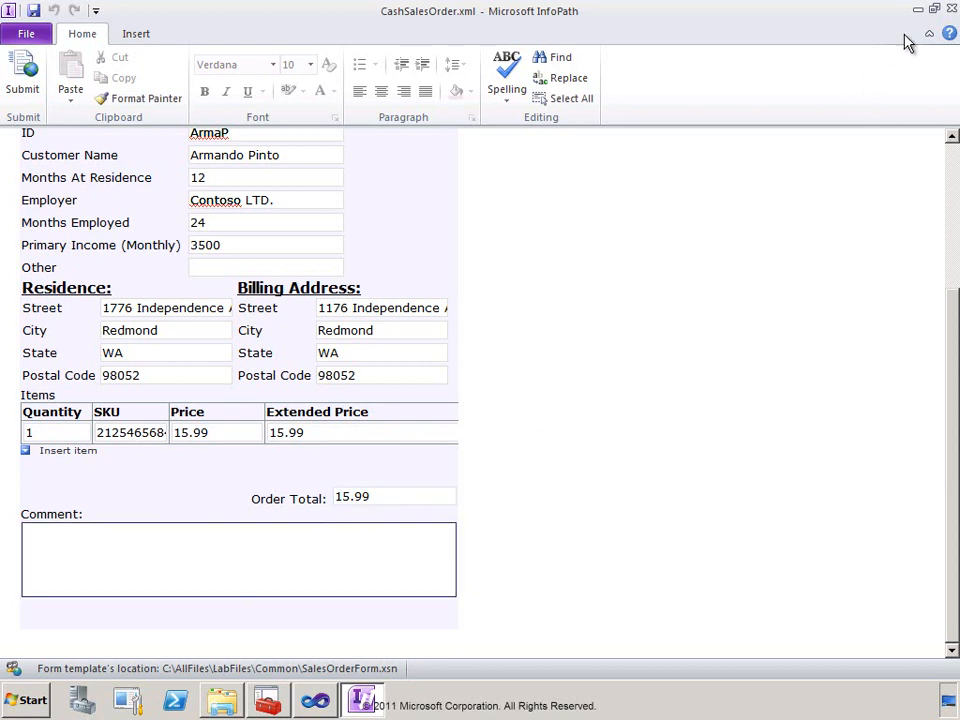
left_click(951, 11)
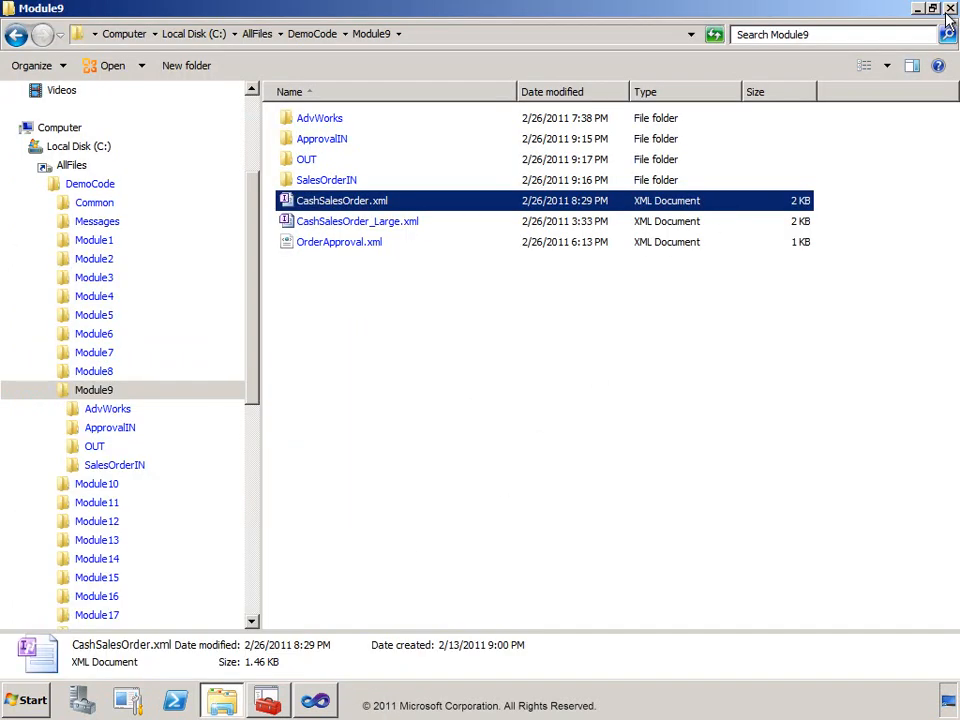
Step: Open CashSalesOrder_Large.xml, examine its order total, comment and order number, and close the form
double_click(324, 224)
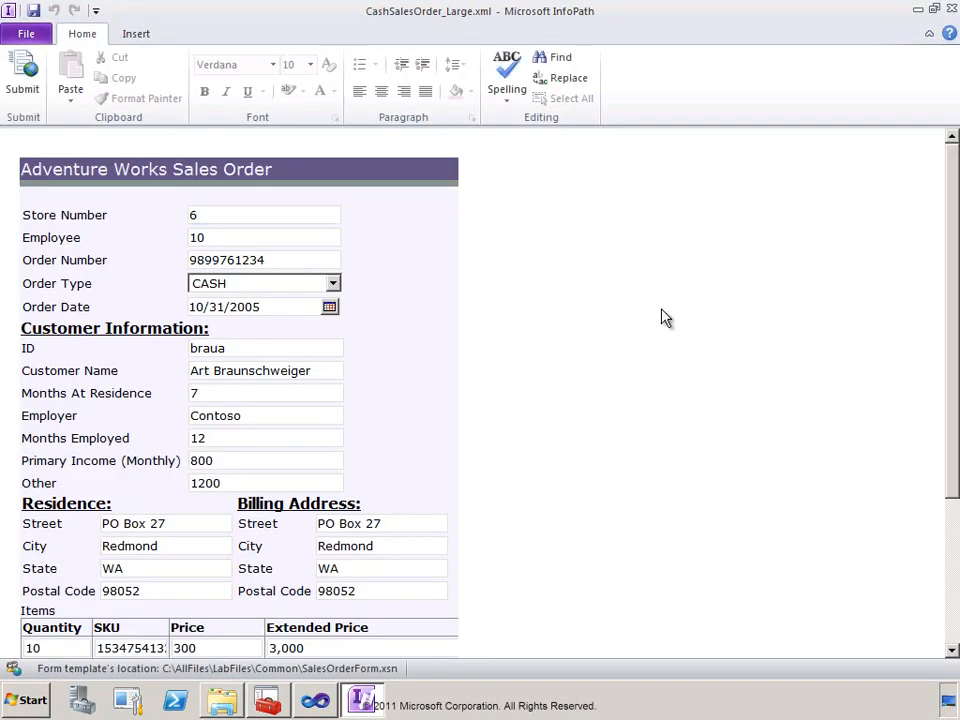
scroll(617, 344, "down", 5)
left_click(423, 496)
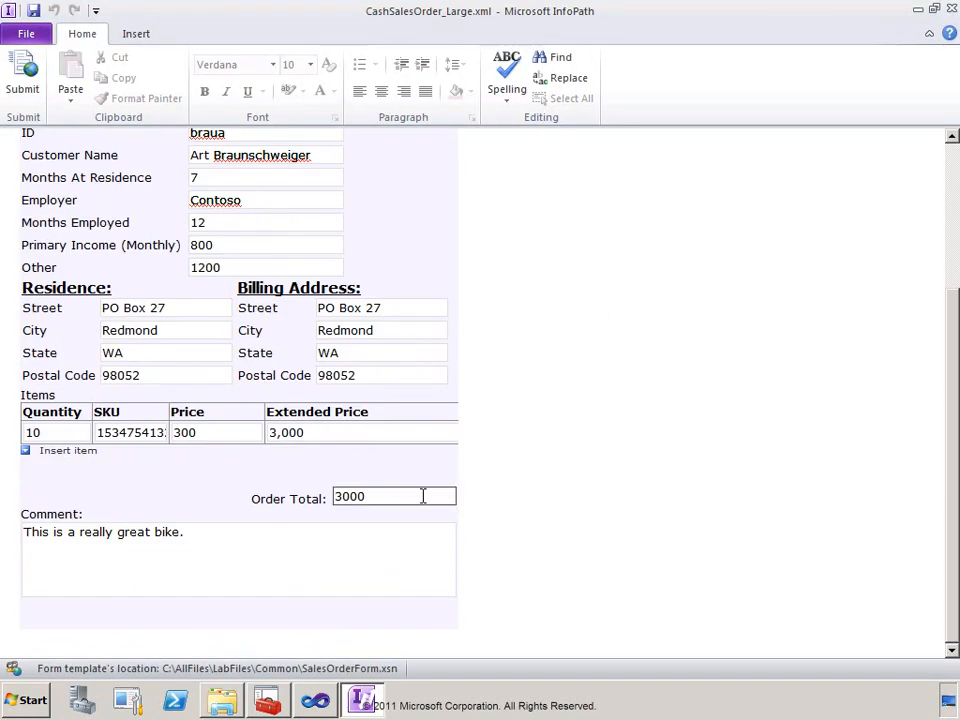
left_click(403, 536)
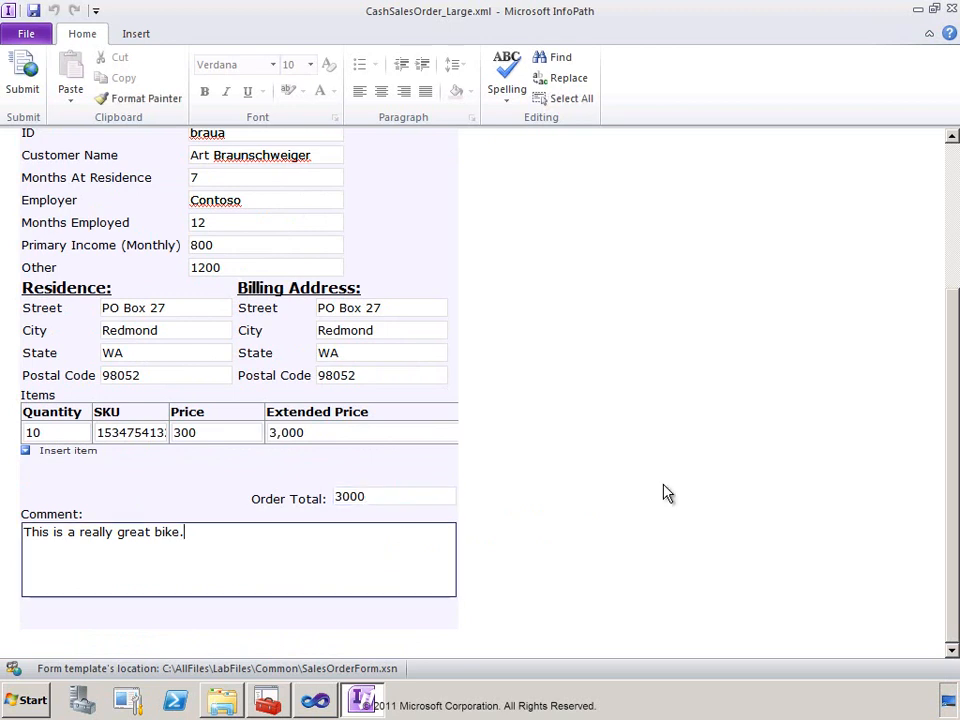
scroll(664, 493, "up", 5)
double_click(253, 260)
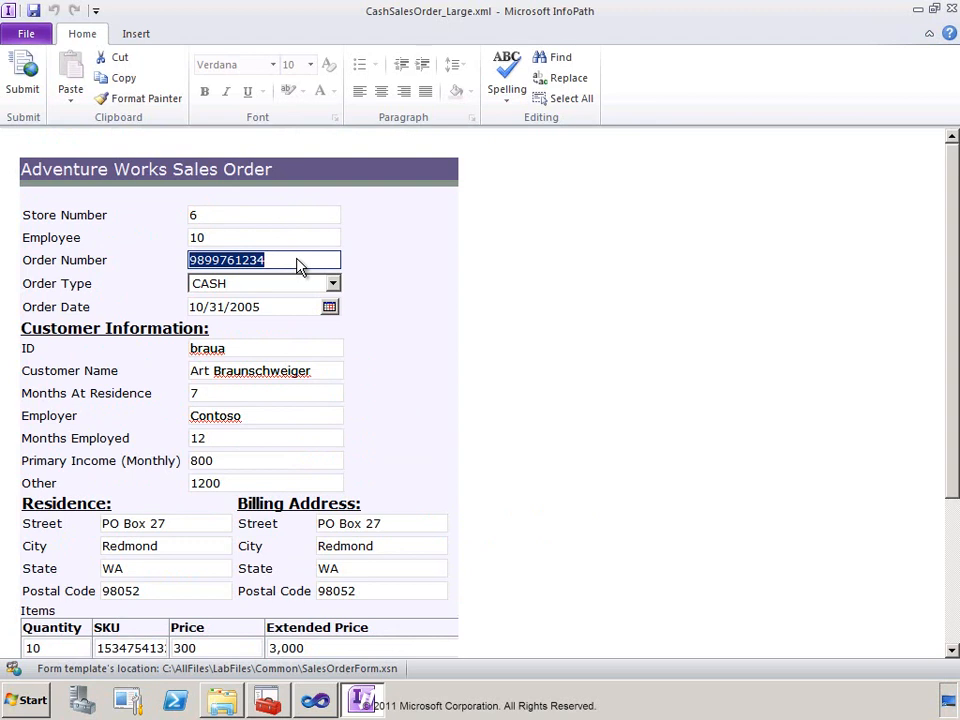
left_click(953, 12)
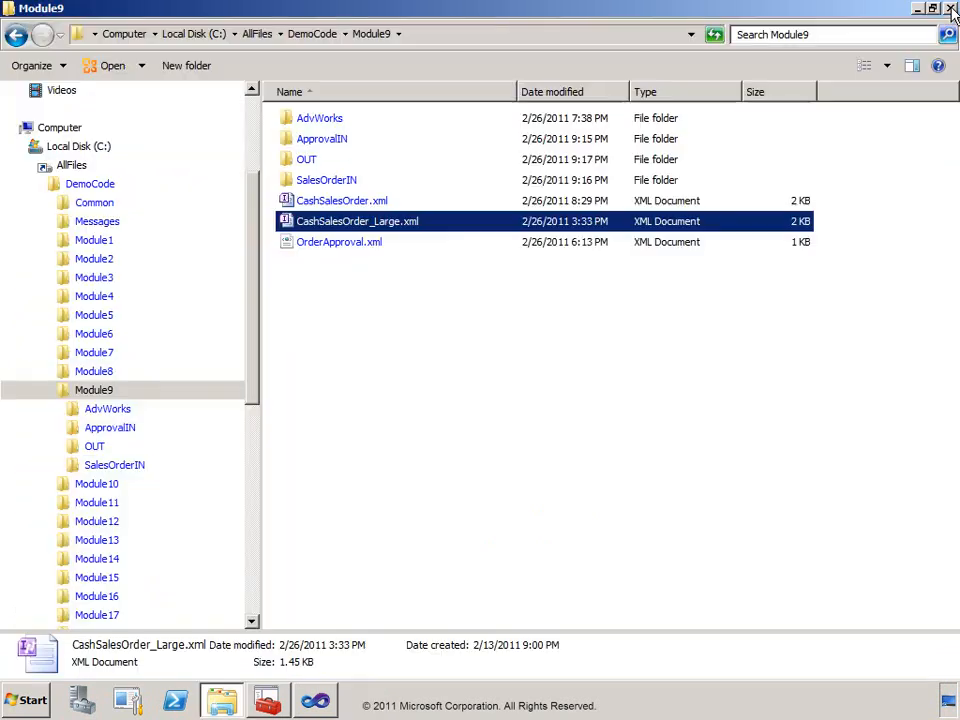
Step: Open OrderApproval.xml and examine its ReferenceNumber value for comparison with the large order's number
left_click(312, 247)
double_click(312, 247)
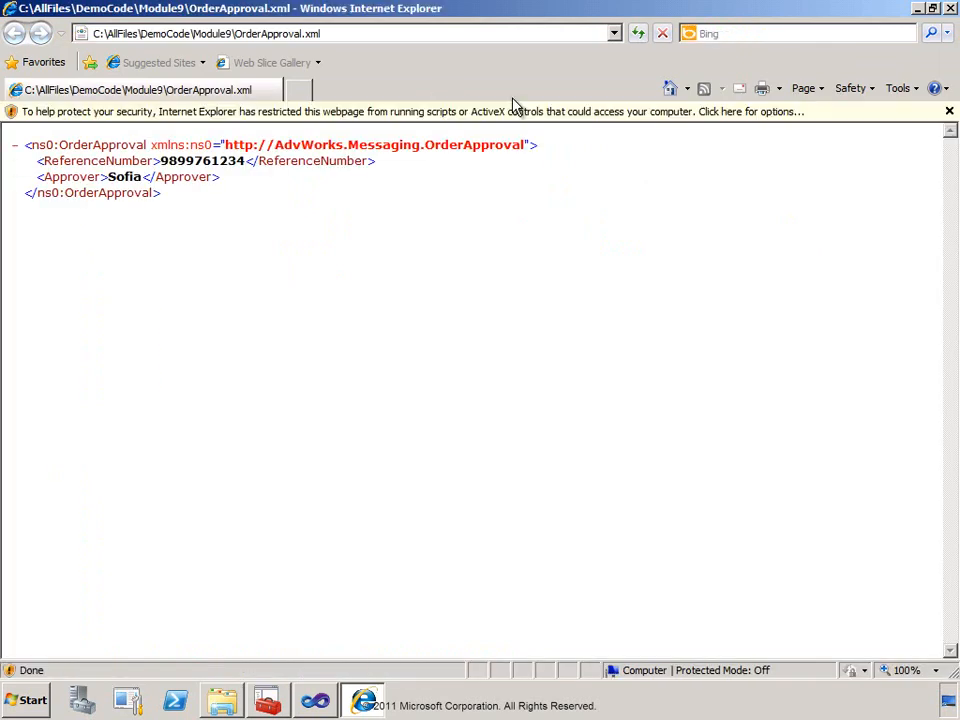
left_click(949, 111)
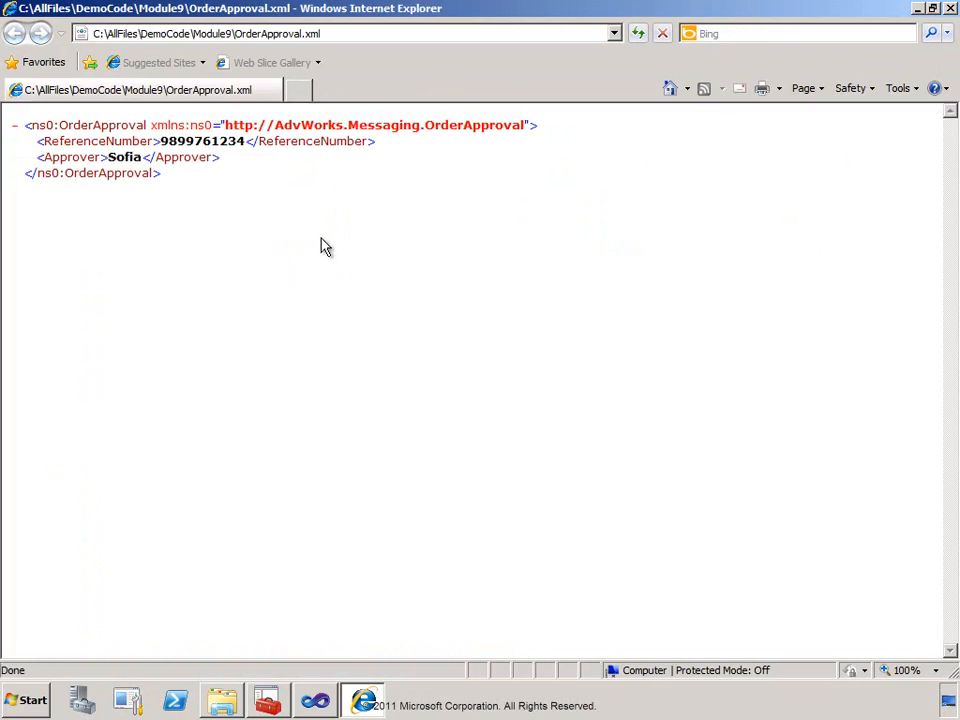
double_click(200, 141)
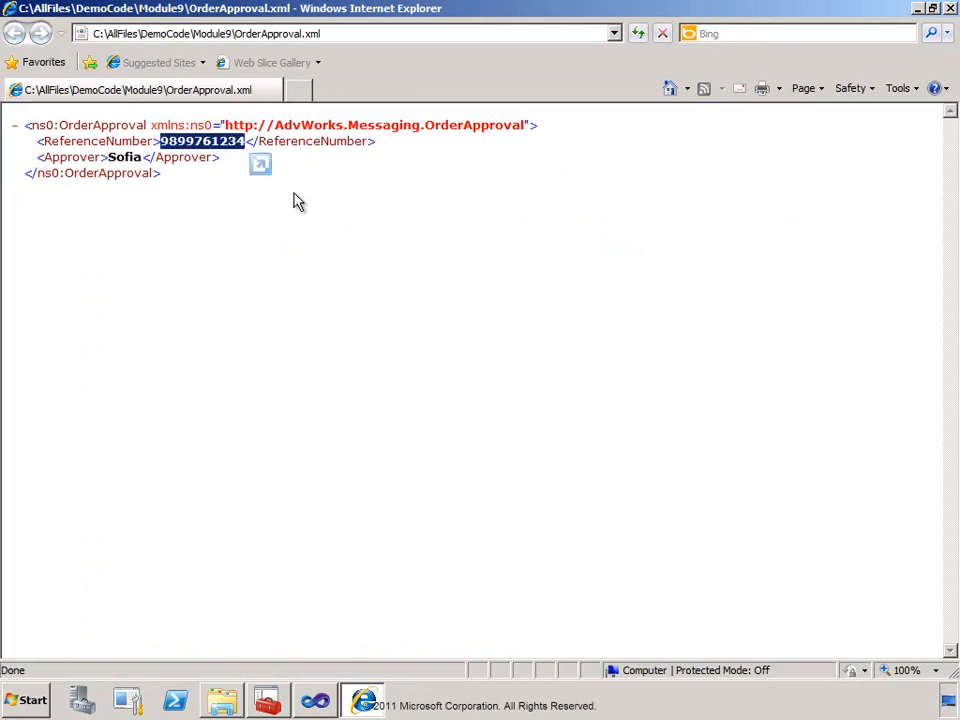
left_click(399, 236)
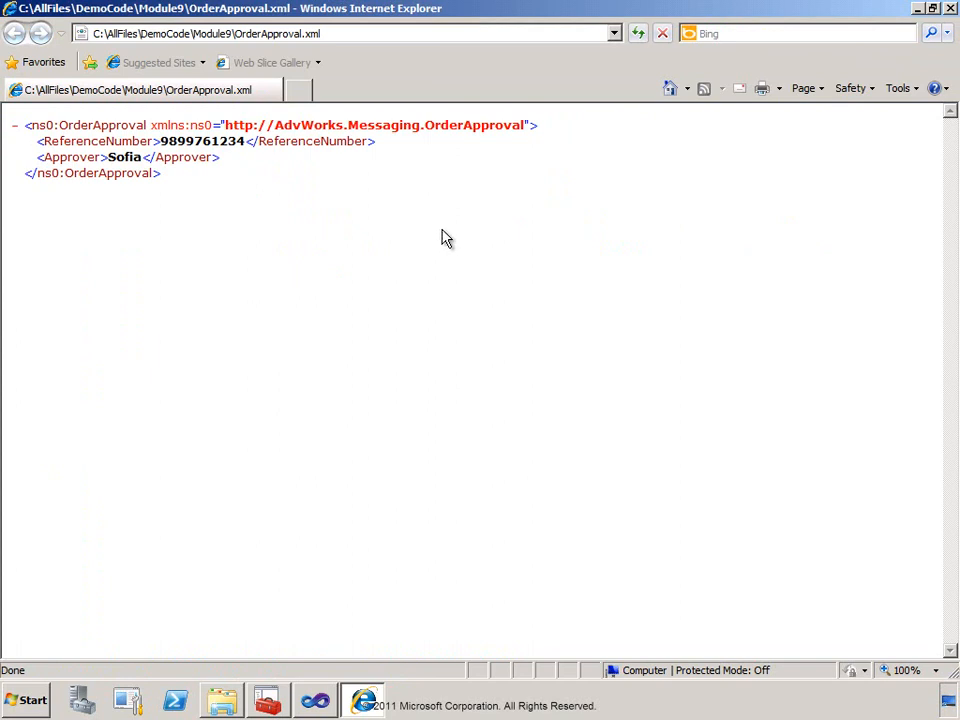
Step: Close OrderApproval.xml and copy CashSalesOrder.xml and CashSalesOrder_Large.xml from Module9 into the SalesOrderIN folder
left_click(952, 9)
left_click(530, 425)
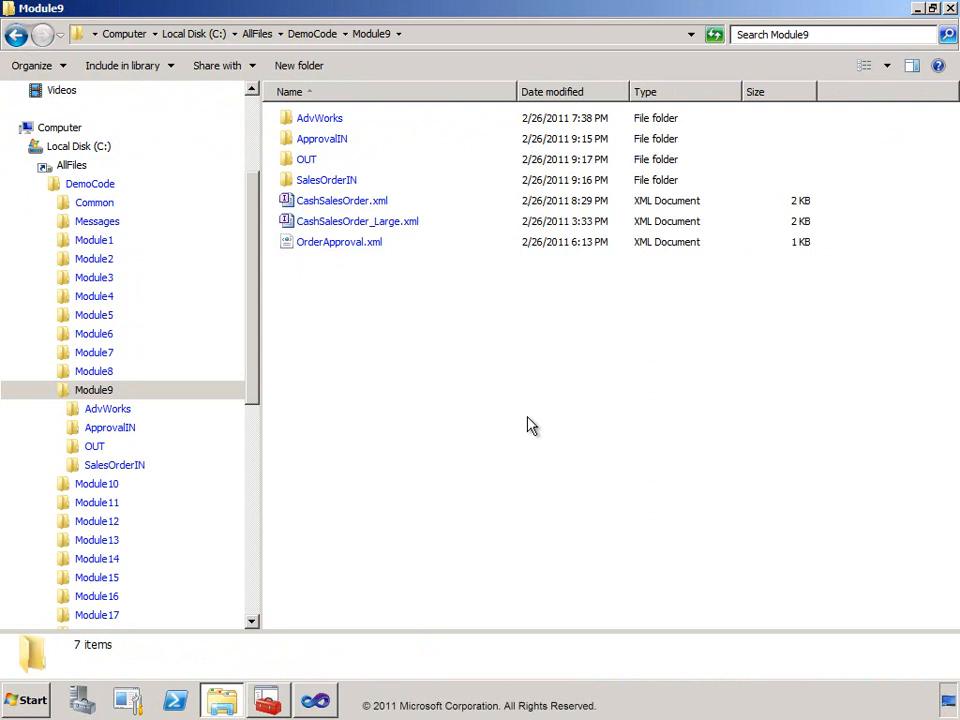
left_click(377, 228)
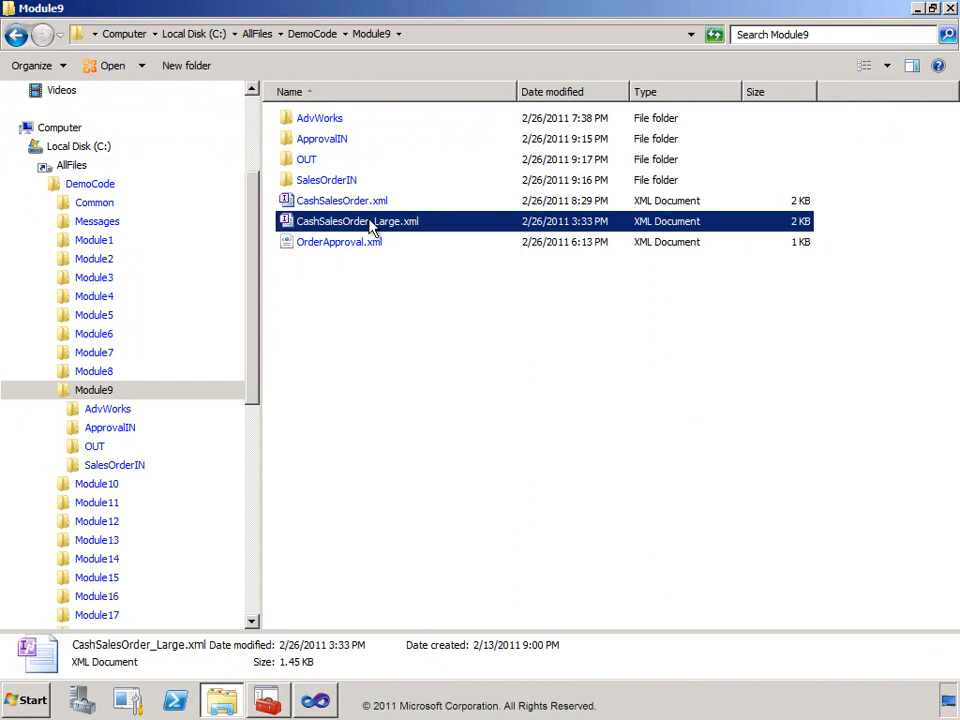
left_click(349, 206, "ctrl")
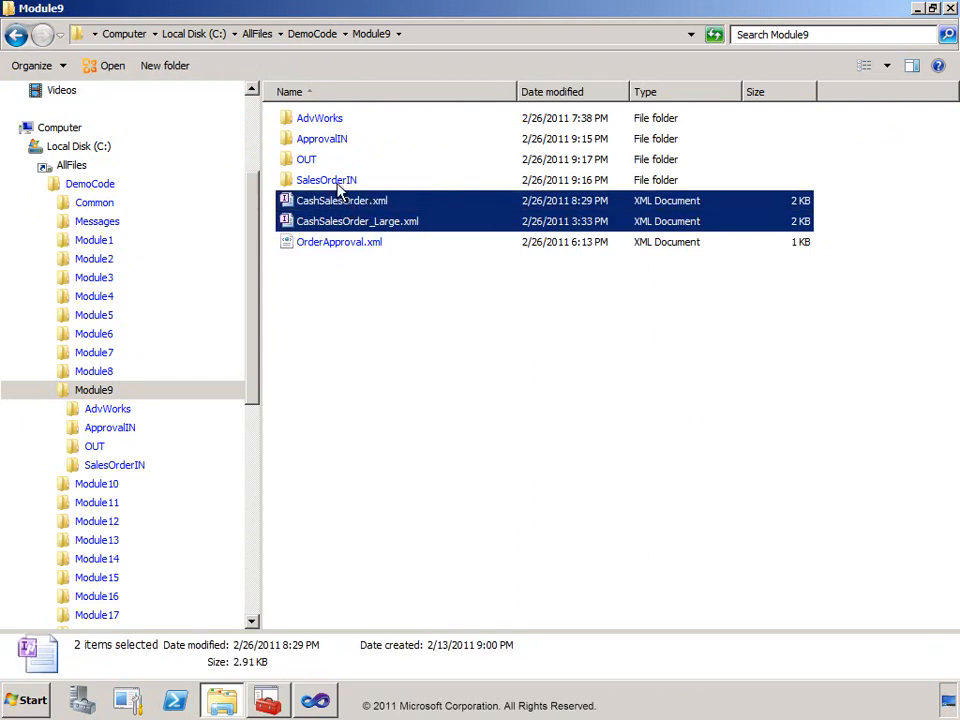
left_click(310, 161)
double_click(310, 161)
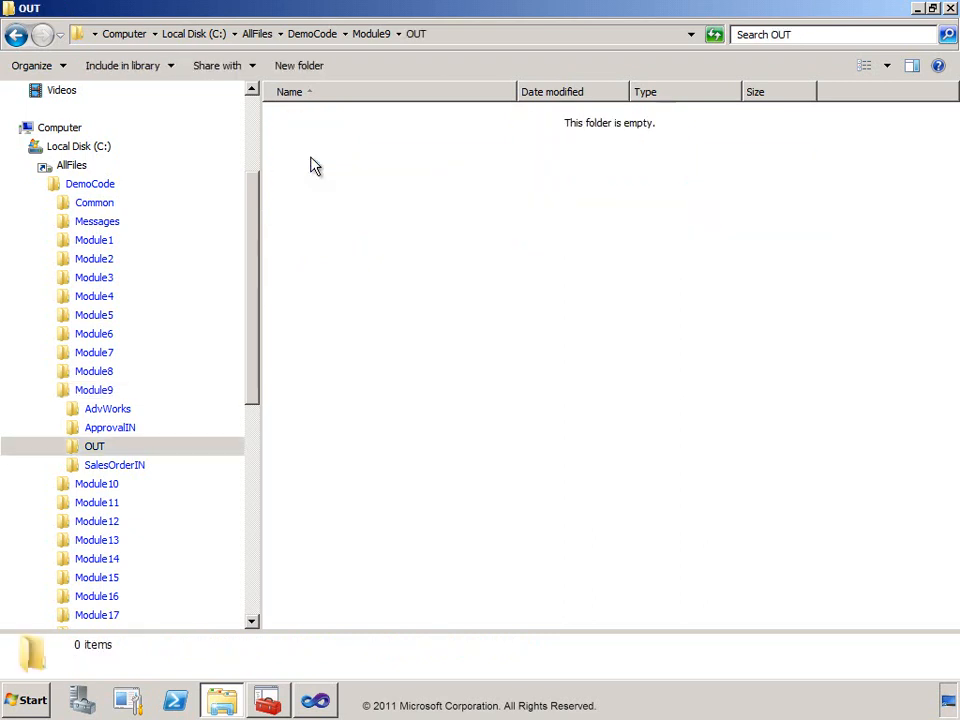
left_click(129, 467)
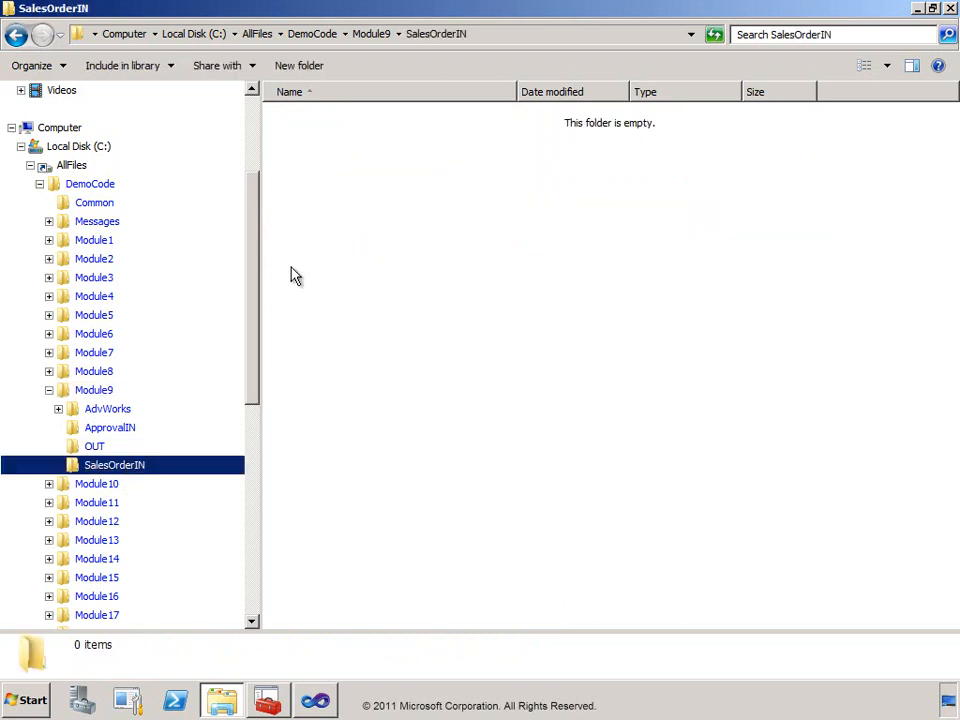
left_click(355, 222)
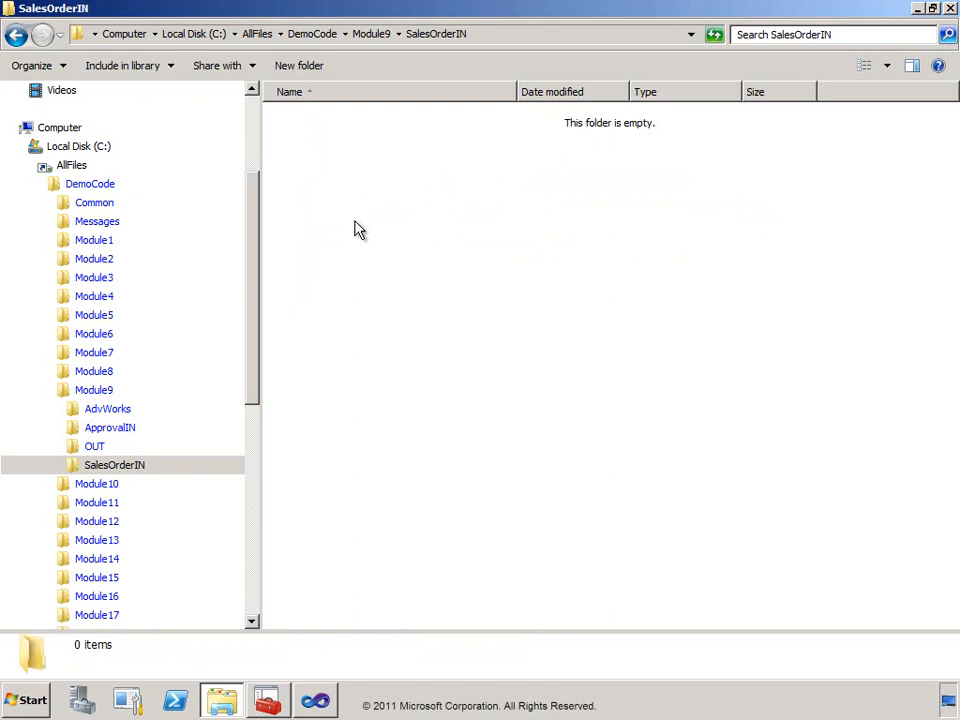
key("ctrl+v")
Step: Check the OUT folder for generated messages, and copy OrderApproval.xml from Module9 into the ApprovalIN folder
left_click(96, 448)
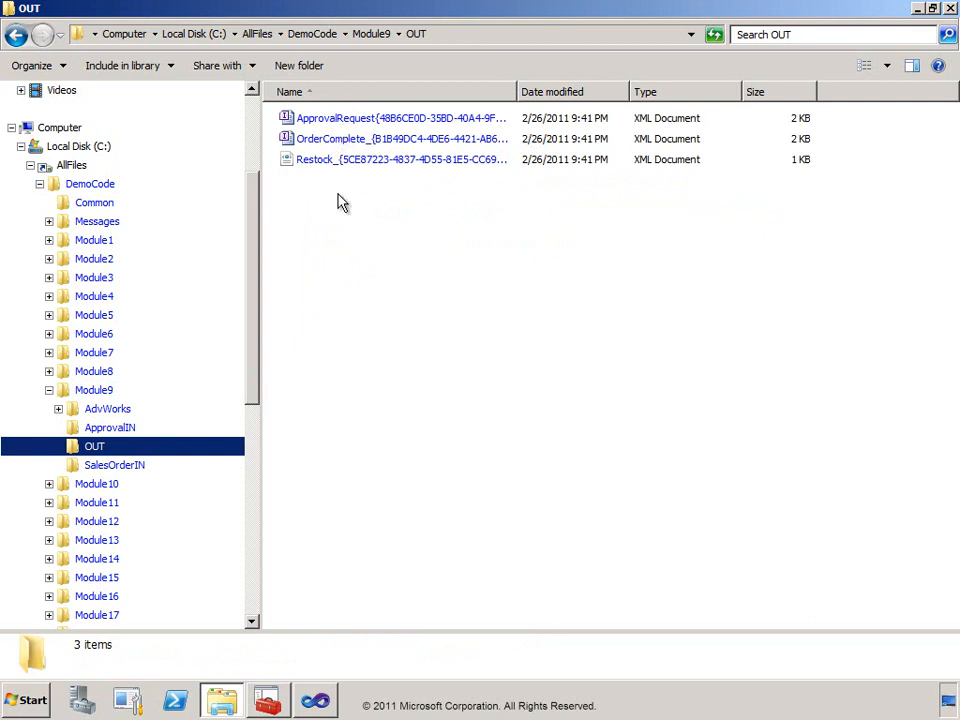
left_click(93, 390)
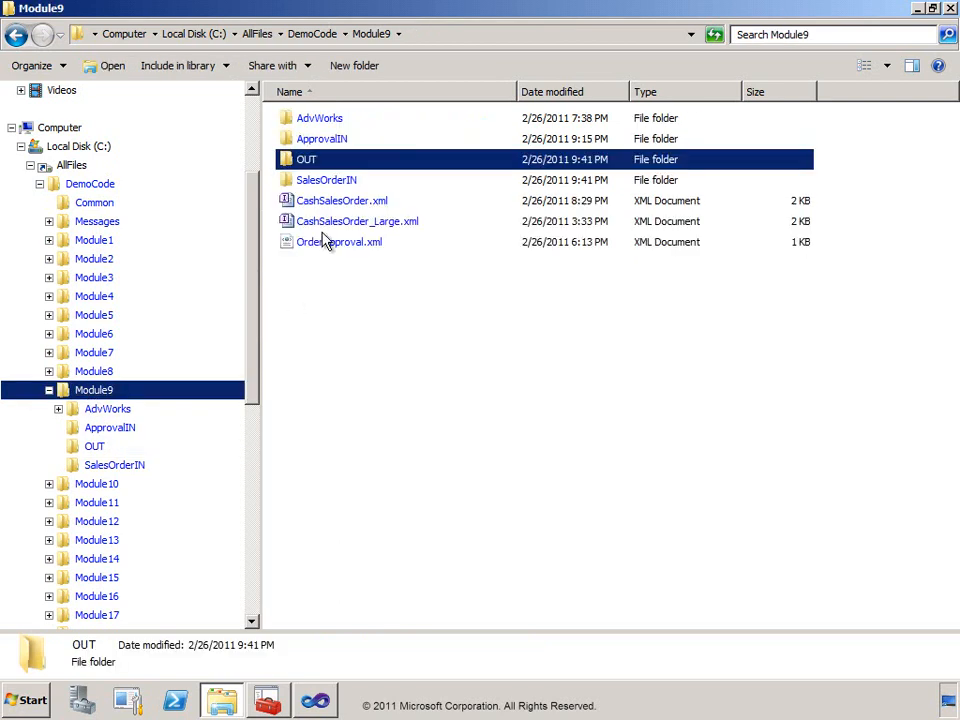
left_click(320, 245)
left_click(318, 140)
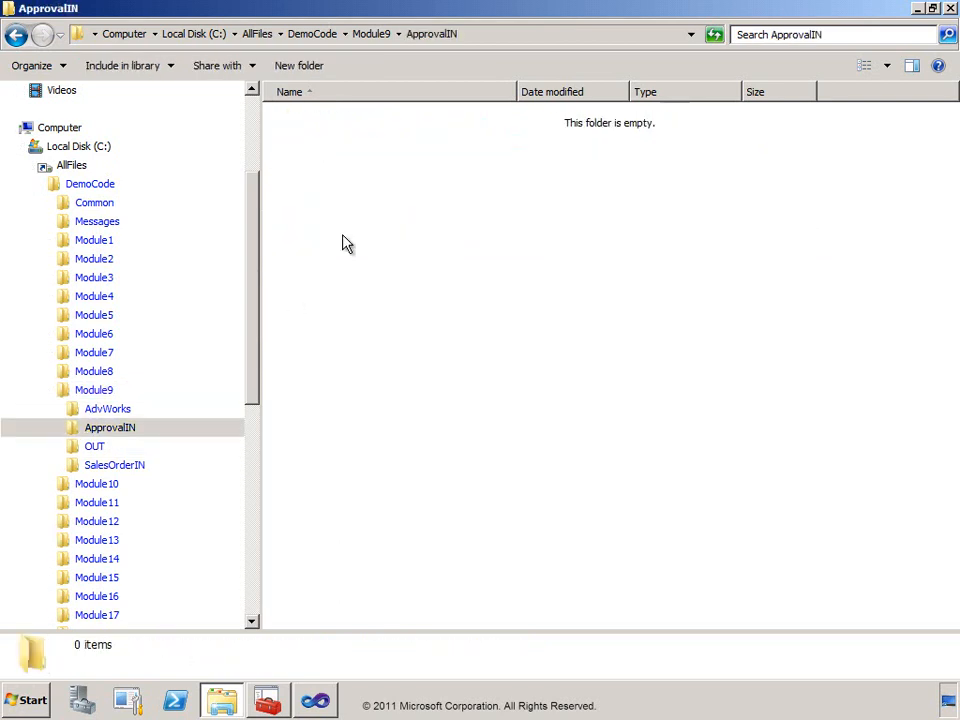
Step: Open the OrderComplete_{56F63F47…} message in the OUT folder, examine its order number, total and comment, and close it
left_click(94, 446)
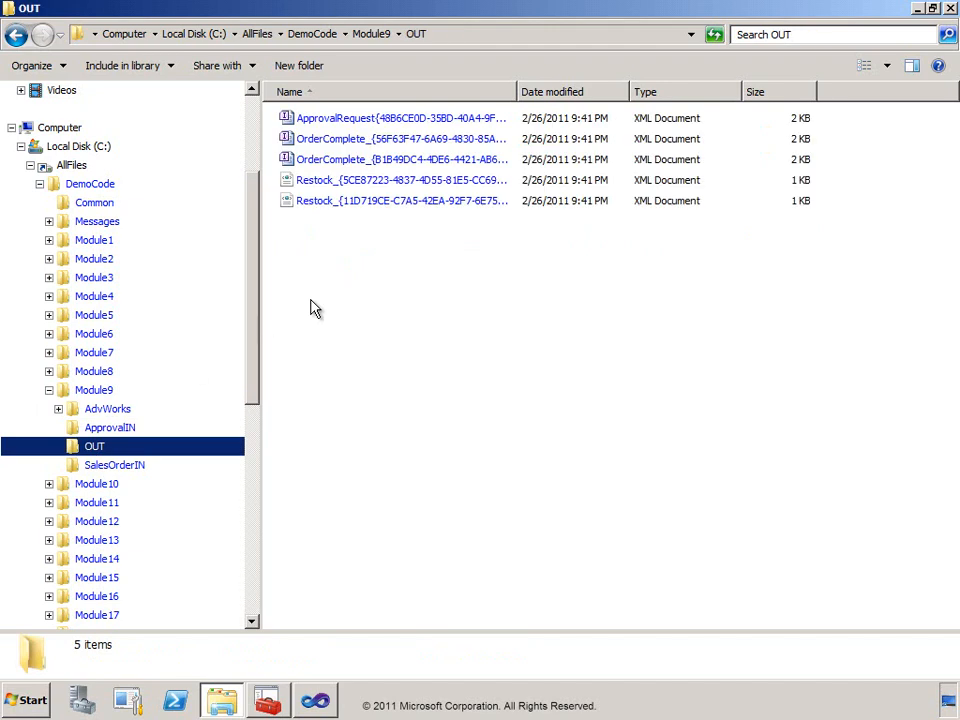
left_click(352, 142)
double_click(352, 145)
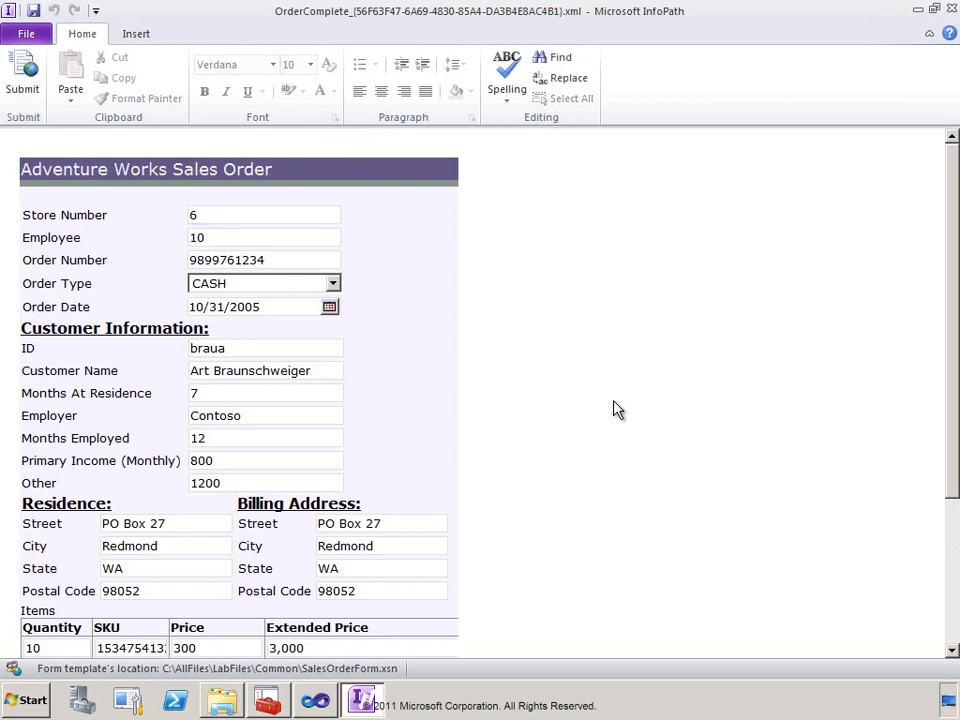
scroll(615, 407, "down", 5)
left_click(370, 541)
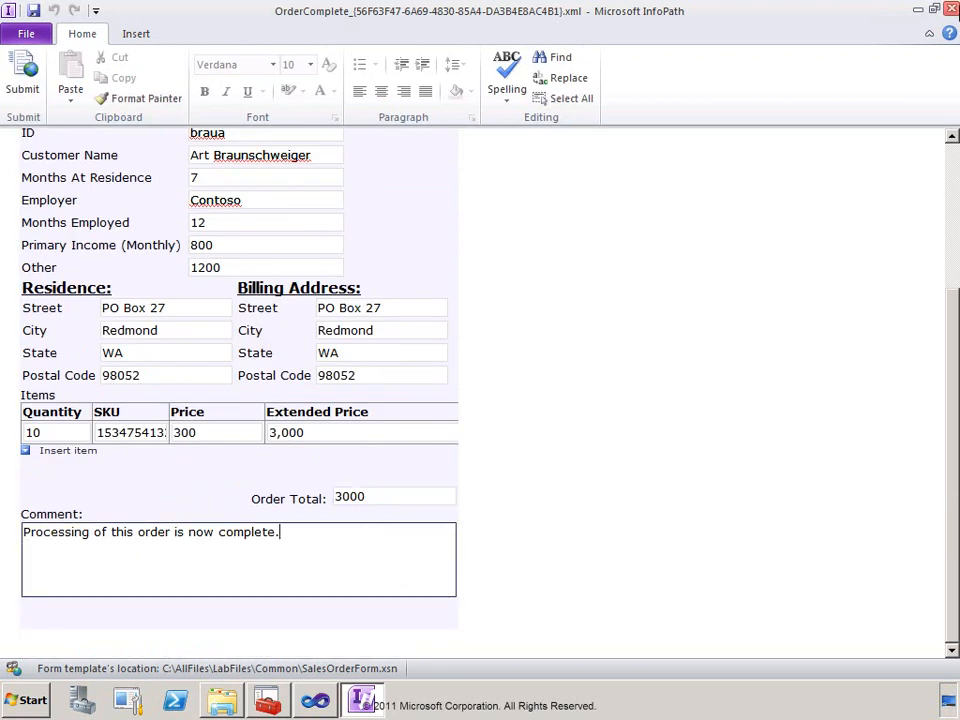
left_click(951, 8)
Step: Open the OrderComplete_{B1B49DC4…} message, examine its order total, comment and order number, and close the form
left_click(318, 163)
double_click(318, 163)
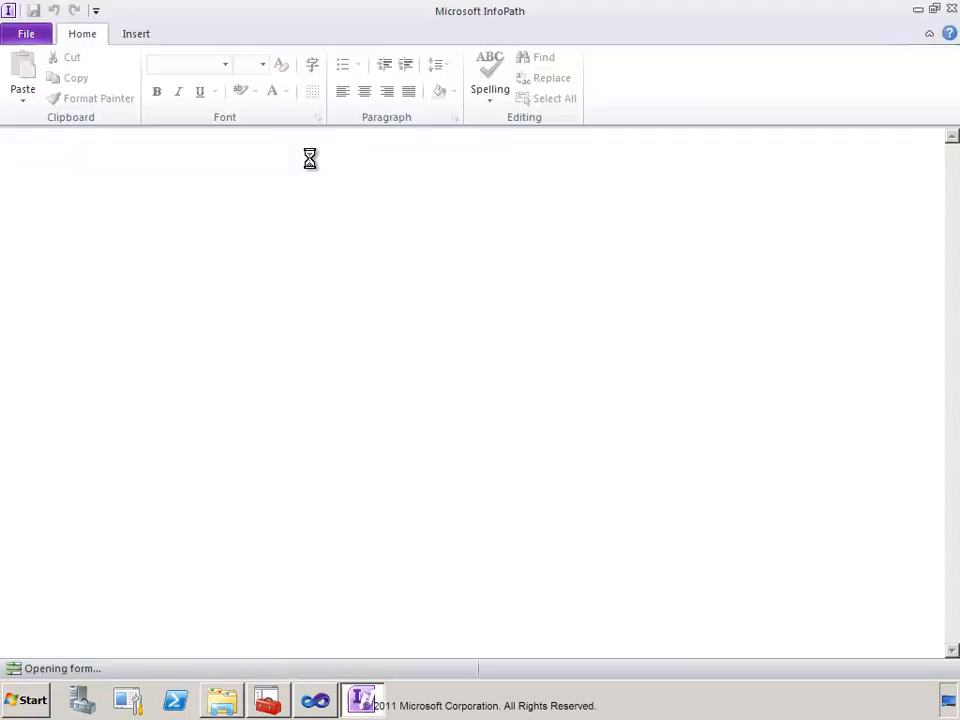
scroll(727, 337, "down", 4)
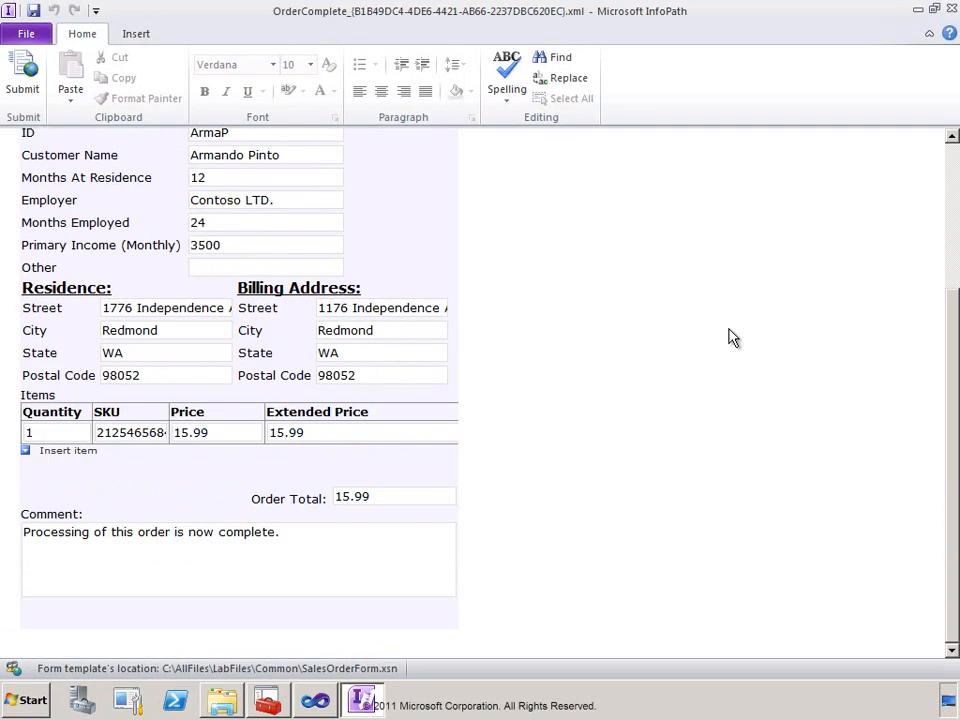
left_click(410, 532)
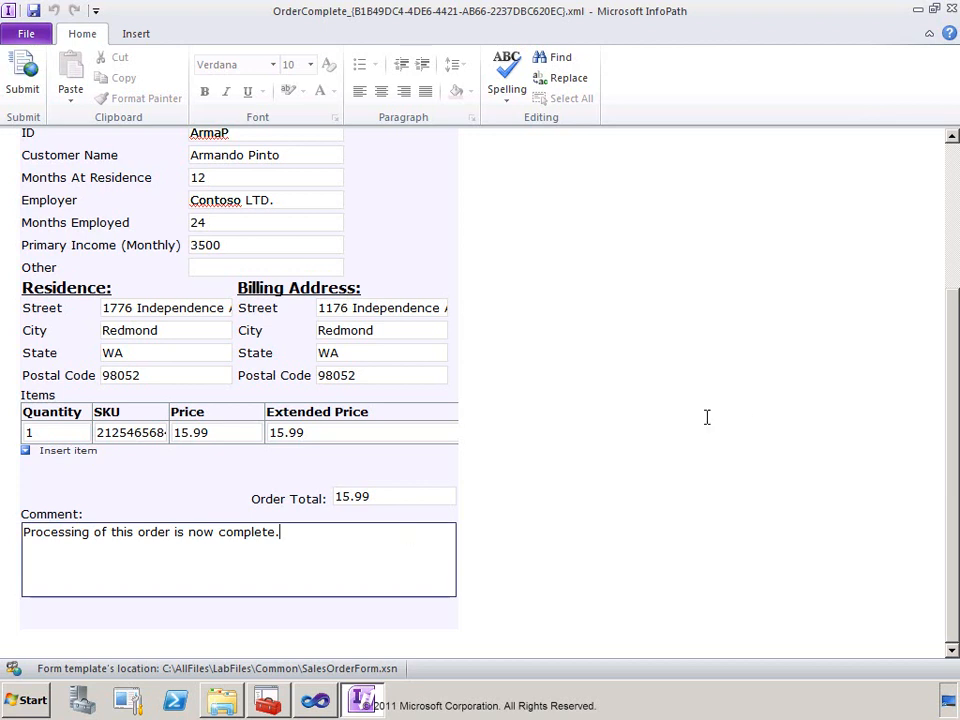
left_click(737, 408)
scroll(767, 411, "up", 3)
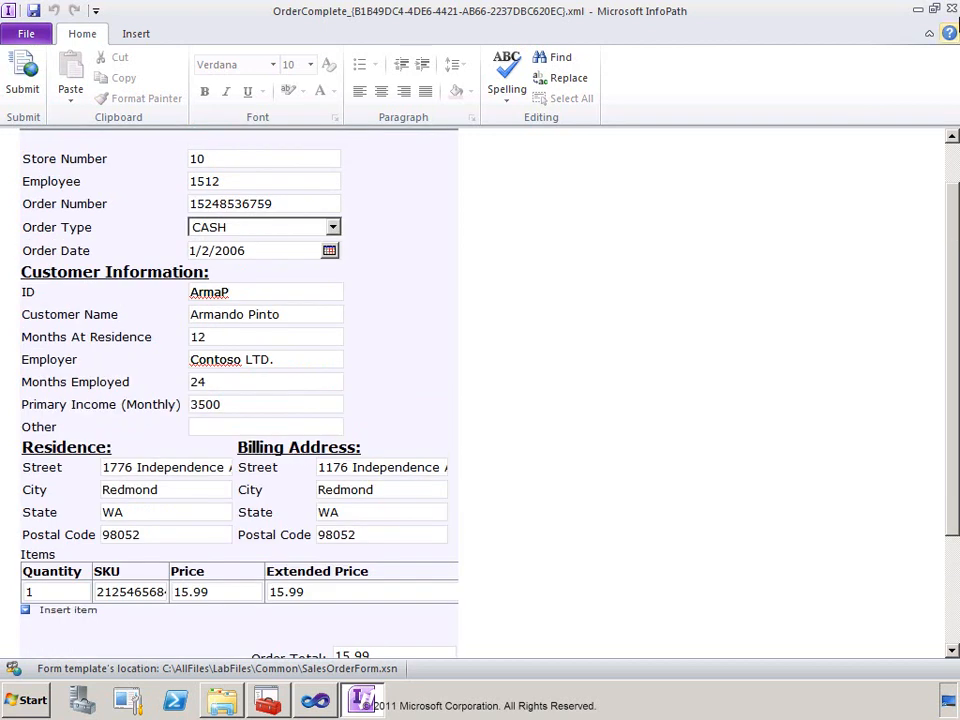
left_click(951, 9)
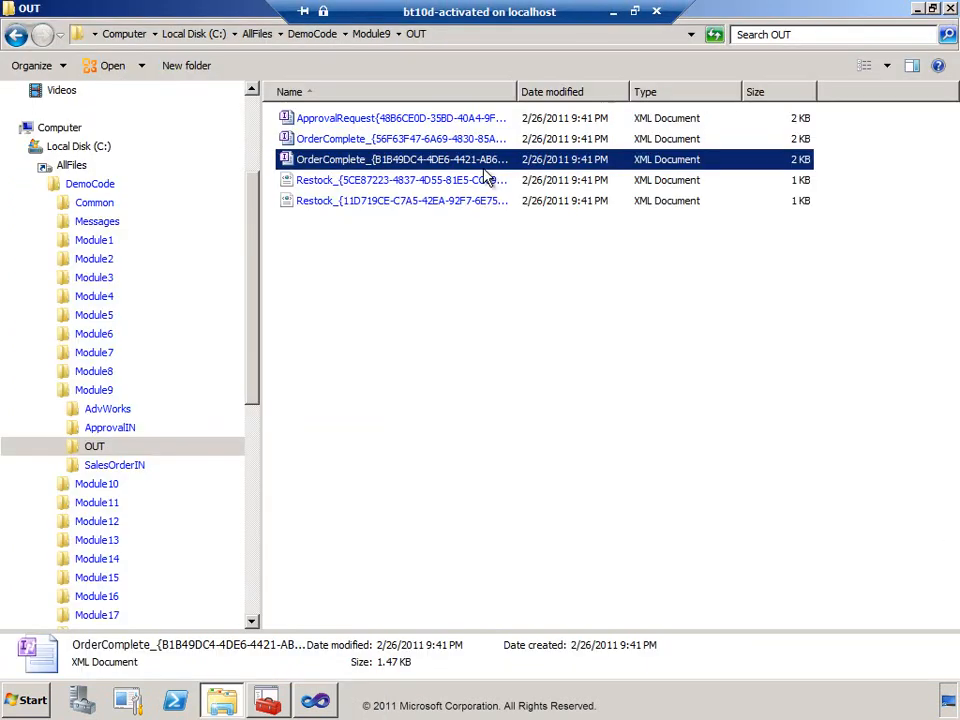
Step: Open the ApprovalRequest message in the OUT folder, examine its order total and comment, and close it
left_click(324, 122)
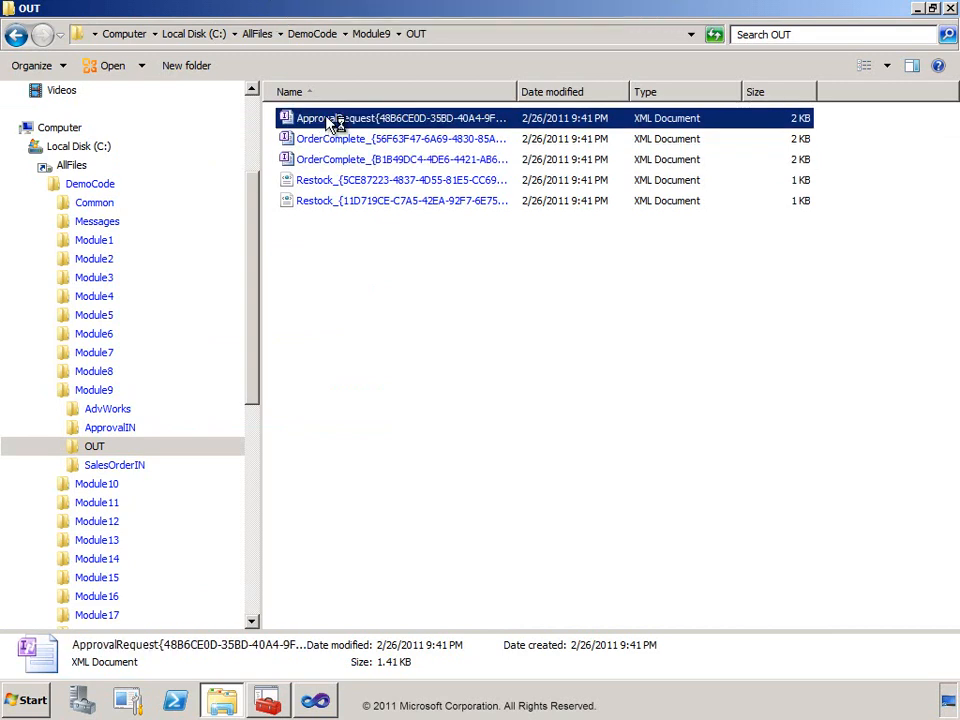
double_click(327, 122)
scroll(685, 403, "down", 3)
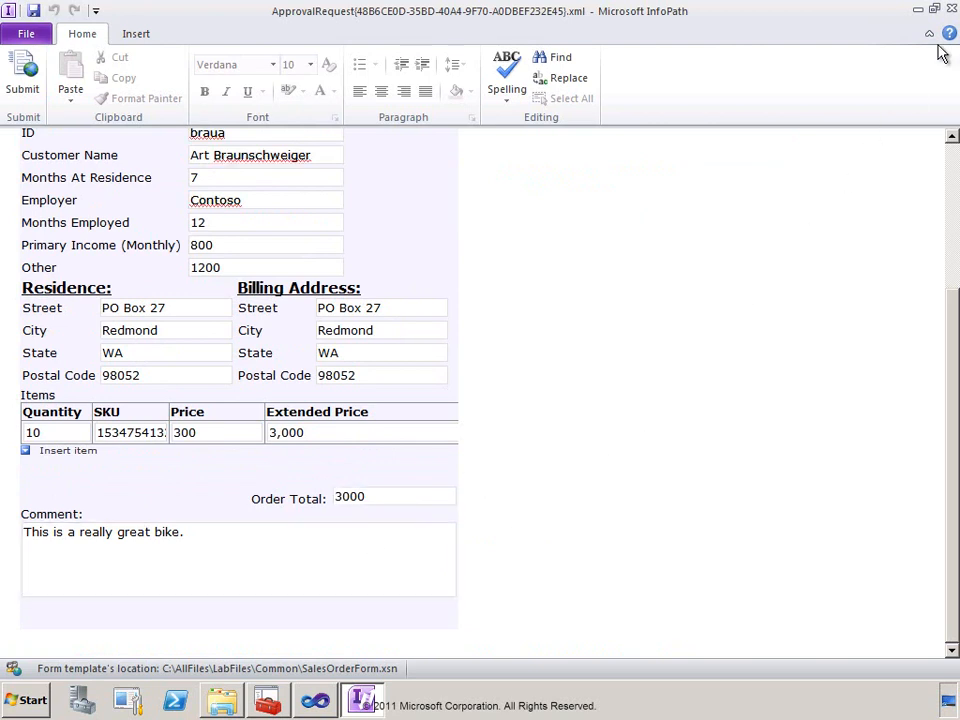
left_click(951, 9)
Step: Delete all the generated messages from the OUT folder and return to the Module9 folder
left_click_drag(432, 272, 313, 121)
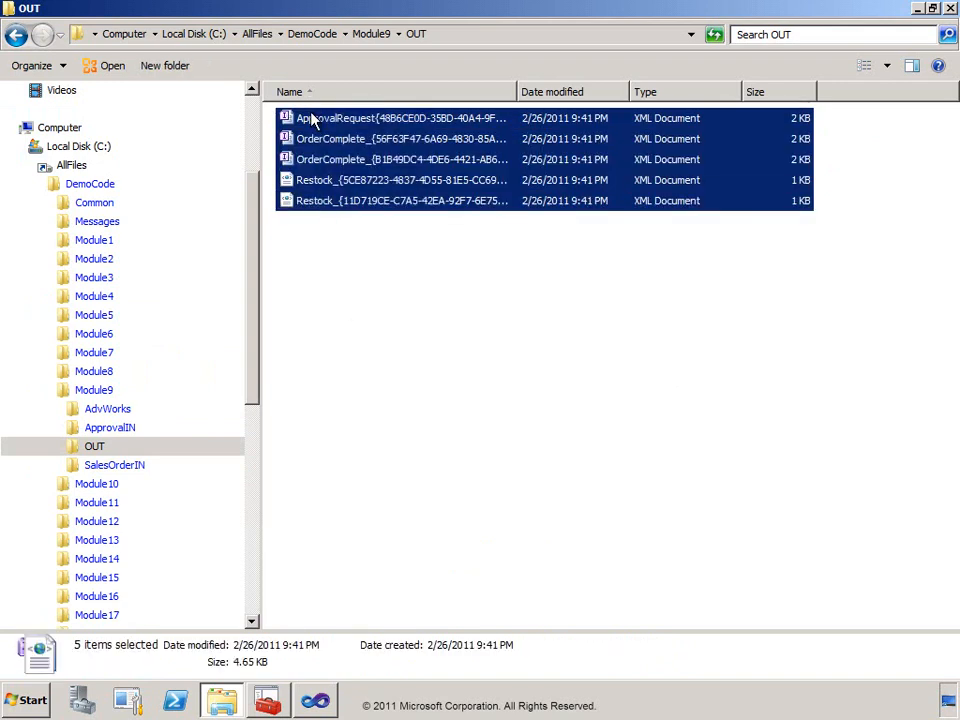
key("Delete")
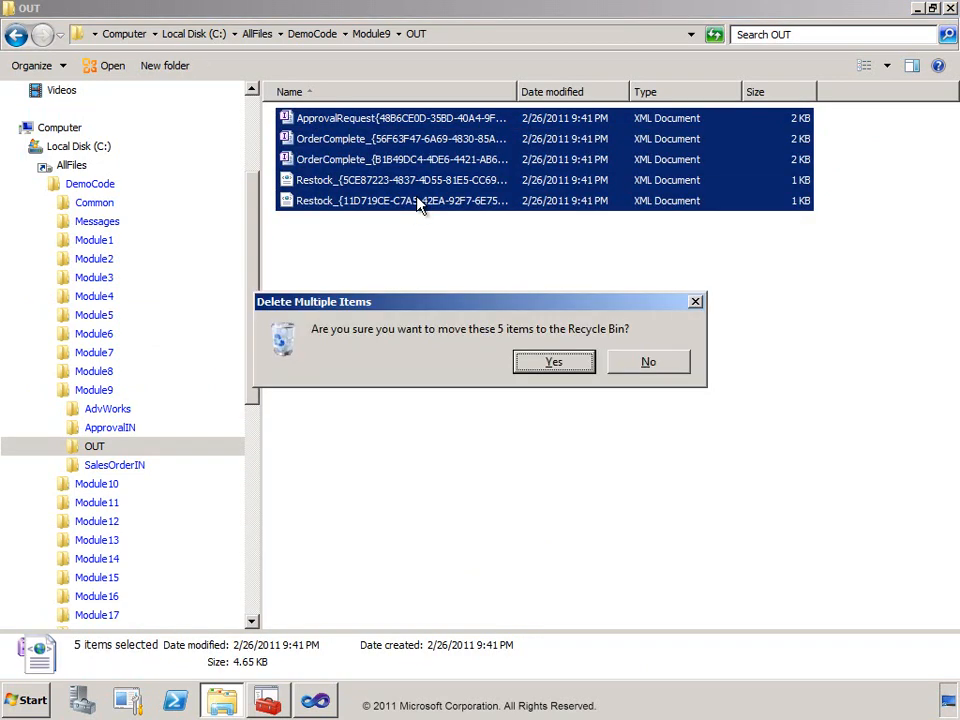
left_click(580, 365)
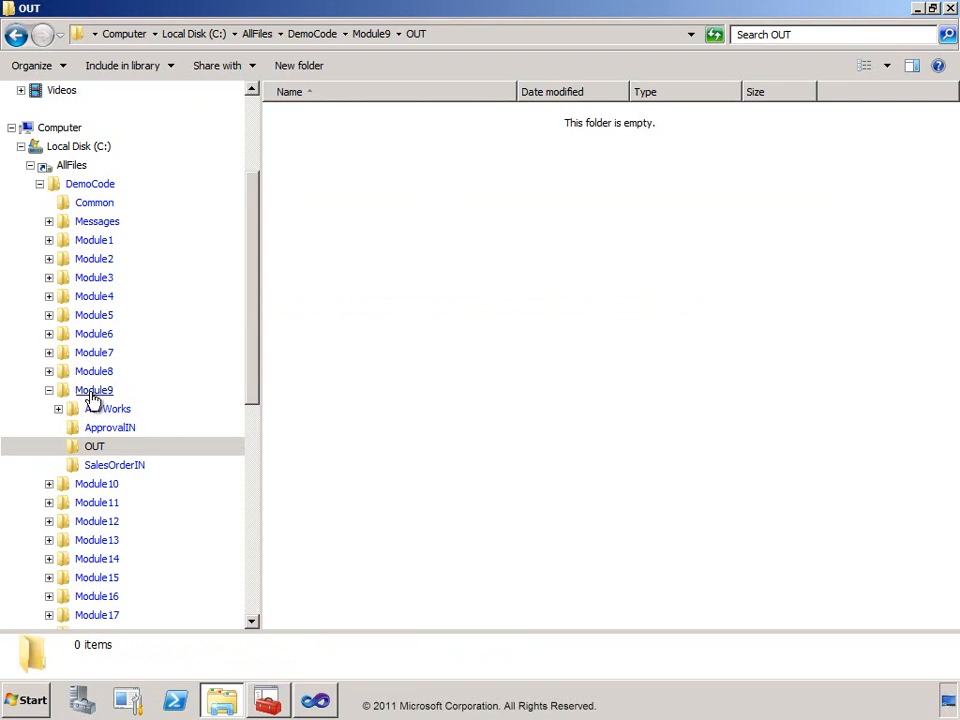
left_click(92, 393)
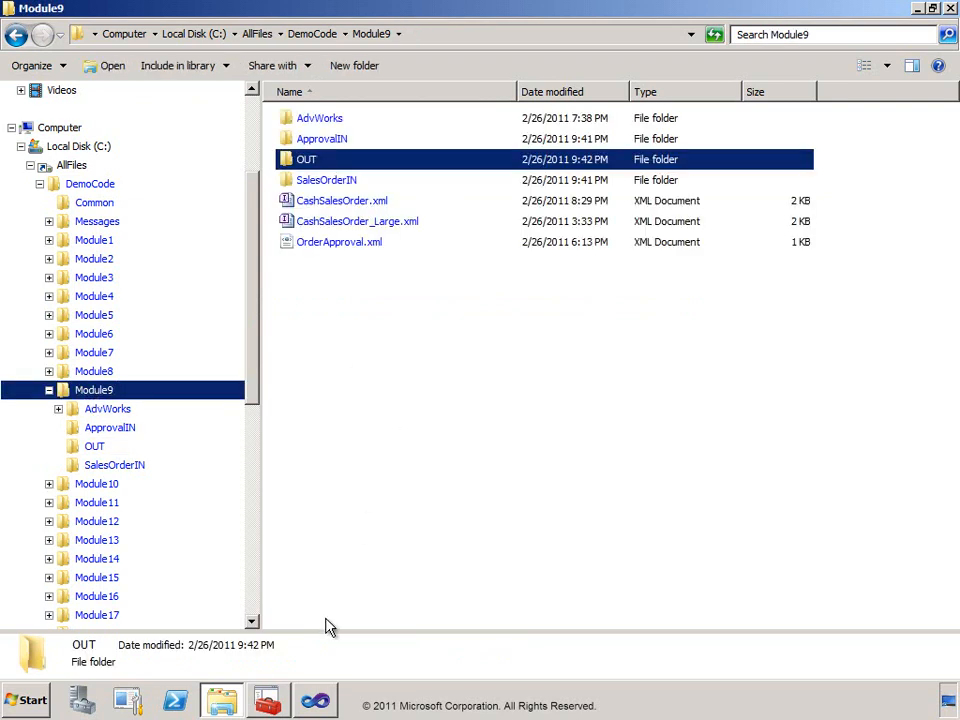
Step: Switch to BizTalk Server Administration Console, run the Subscriptions query, and examine the listed service names and subscription types
left_click(268, 703)
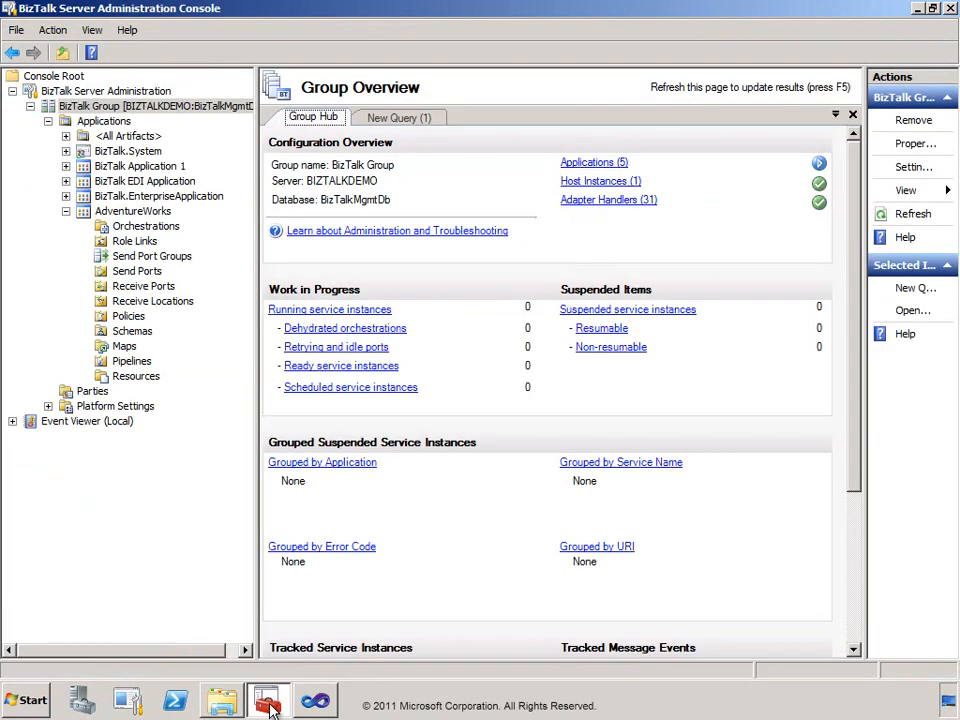
left_click(418, 120)
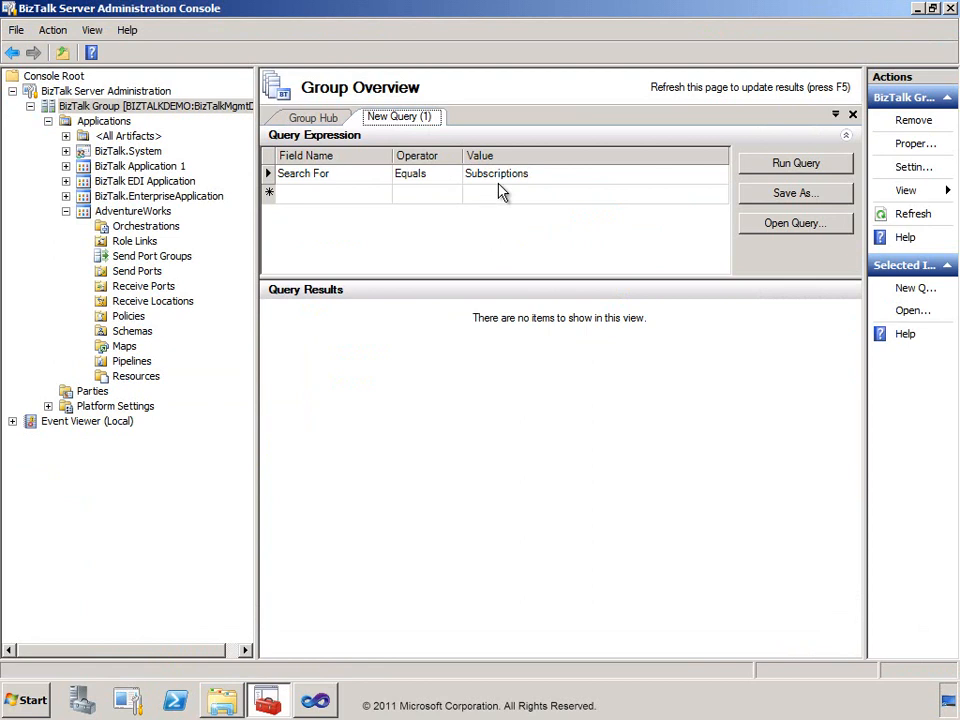
left_click(768, 172)
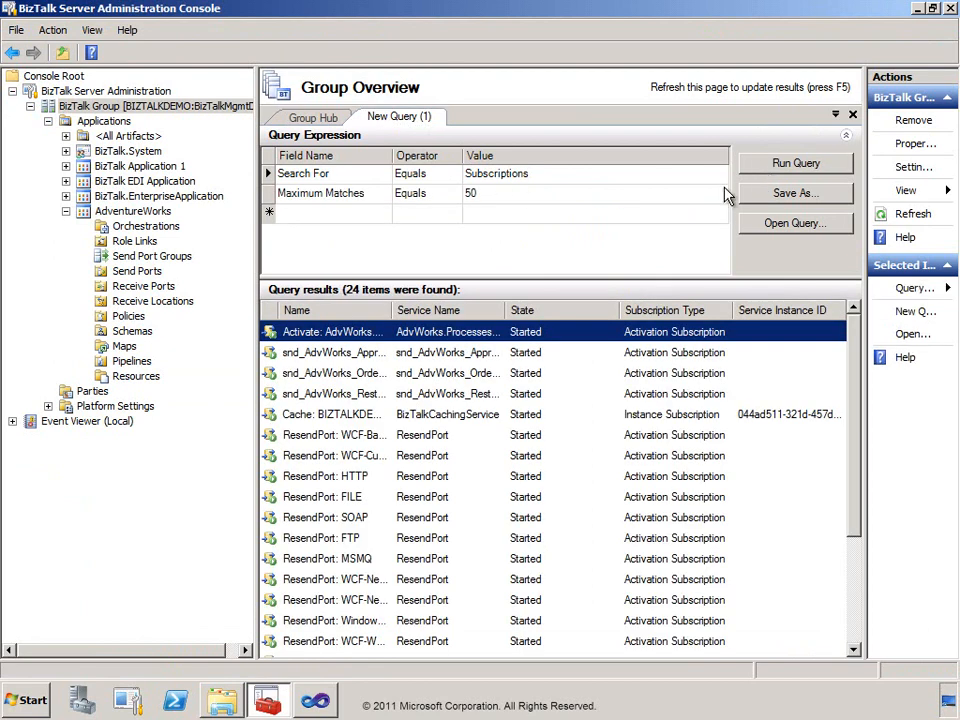
left_click_drag(505, 311, 632, 311)
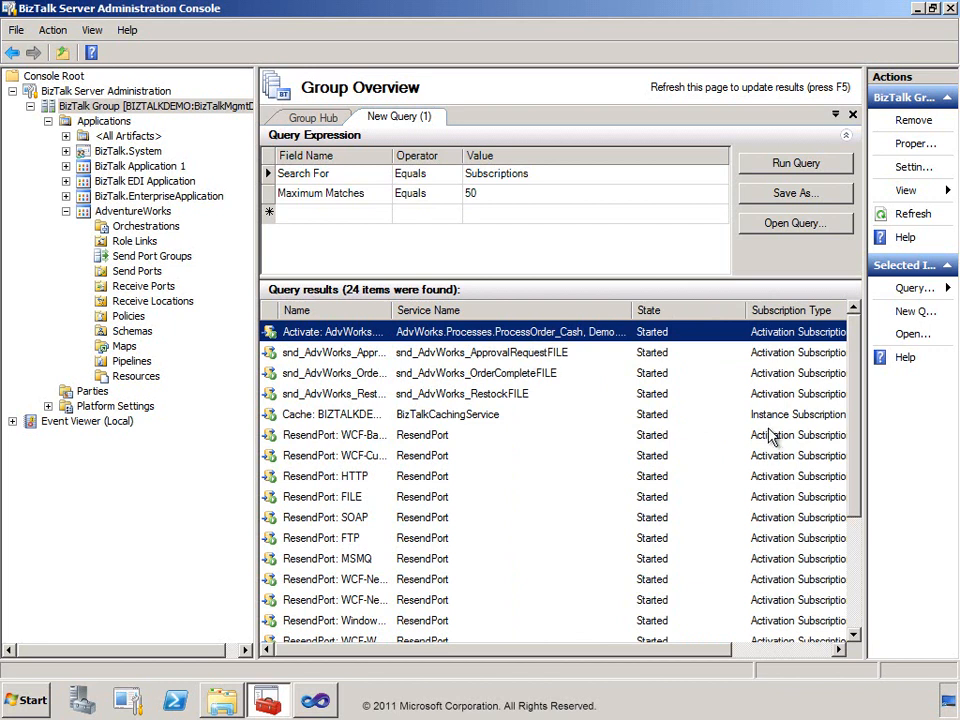
left_click_drag(855, 425, 855, 372)
Step: Switch to Windows Explorer and copy CashSalesOrder_Large.xml from Module9 into the SalesOrderIN folder
left_click(226, 704)
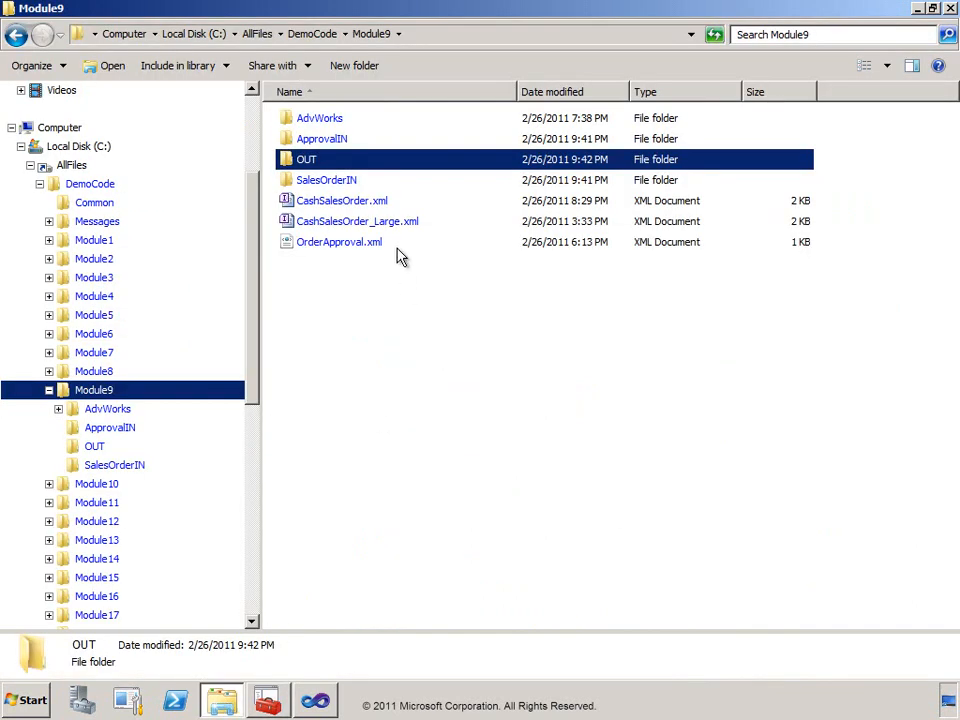
left_click(380, 221)
double_click(300, 180)
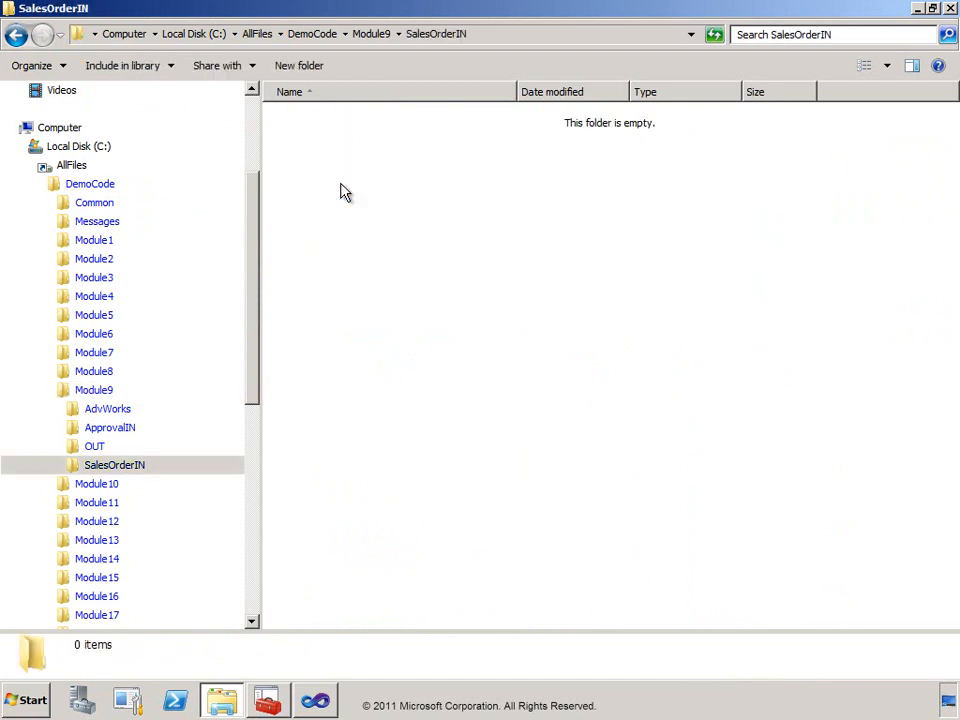
right_click(340, 192)
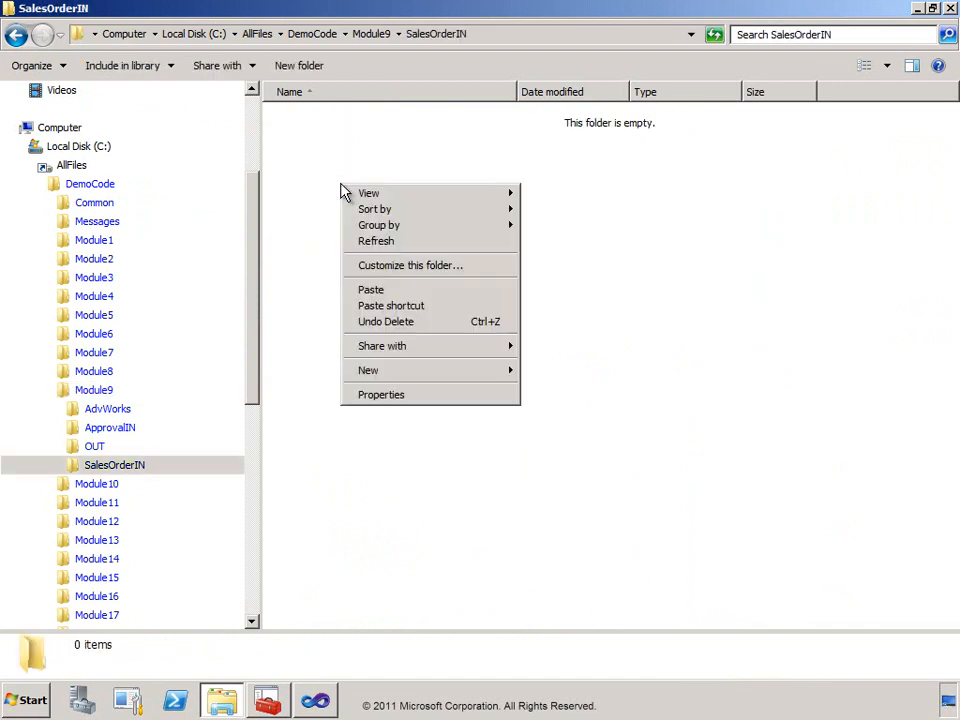
left_click(372, 290)
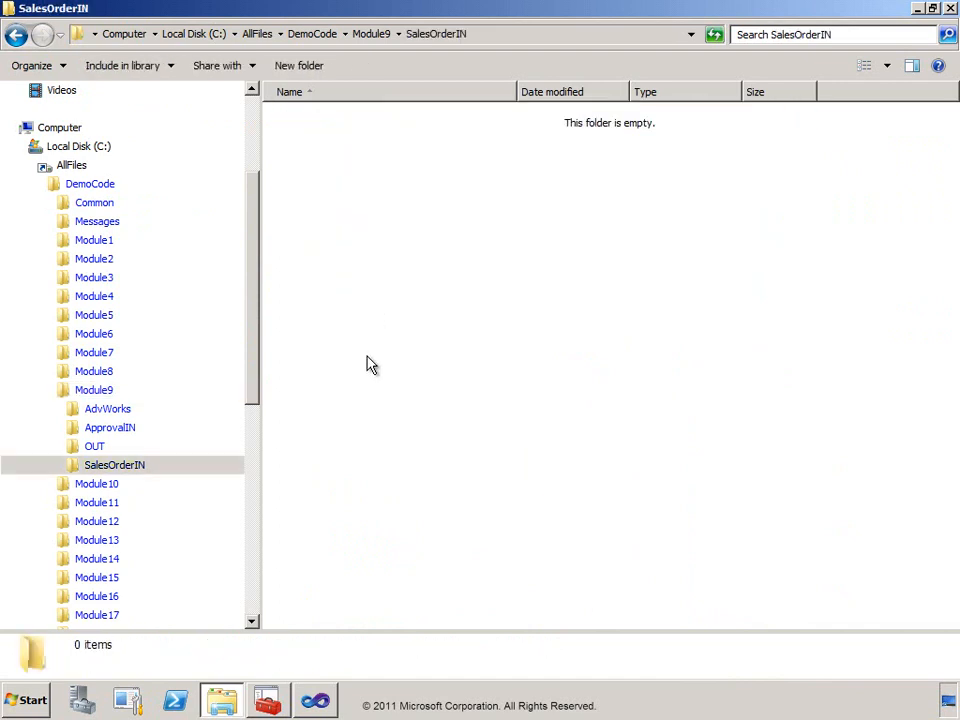
Step: Switch to BizTalk Server Administration Console, rerun the Subscriptions query, and examine the ProcessOrder_Cash instance subscription's name, type and service instance ID
left_click(270, 697)
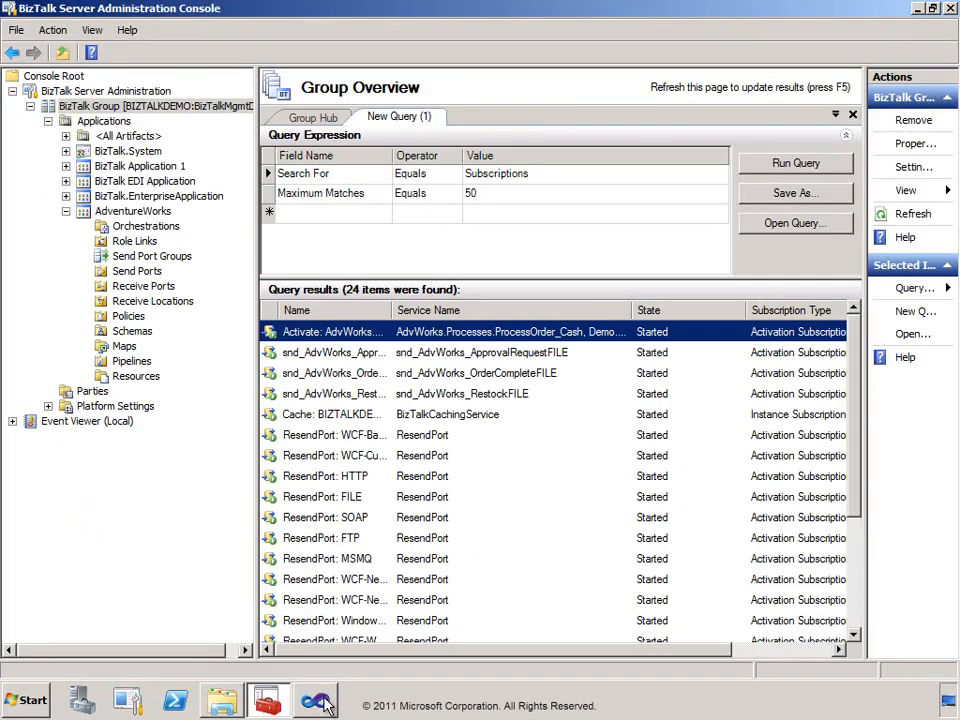
left_click(795, 165)
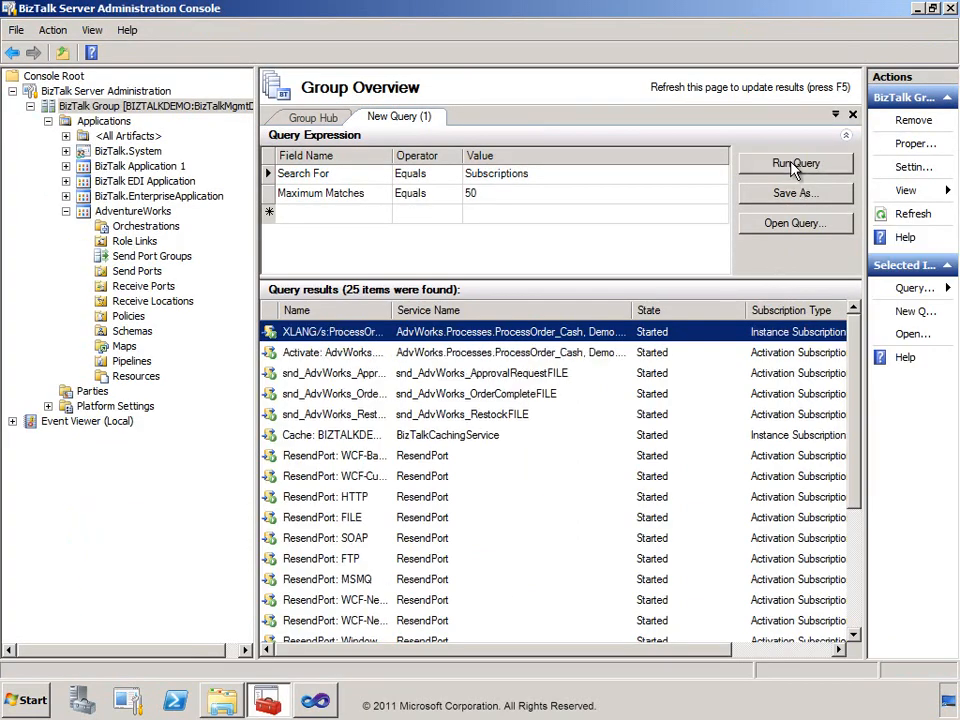
left_click_drag(392, 311, 479, 310)
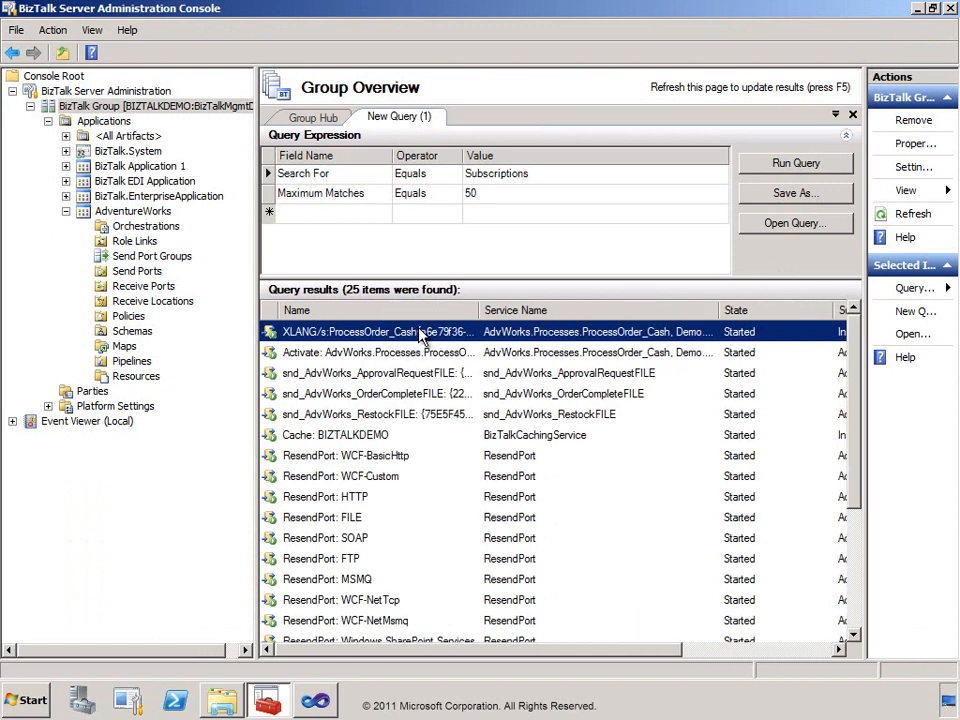
left_click_drag(680, 652, 791, 671)
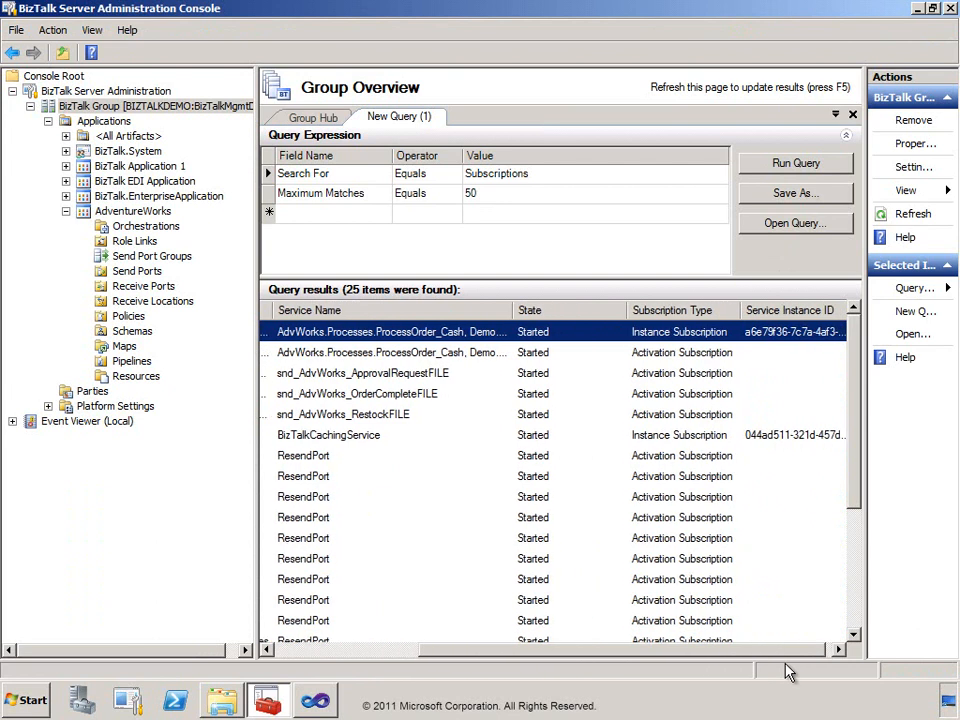
Step: Open the ProcessOrder_Cash instance subscription's details and examine the ReceivePortID, OrderID and MessageType conditions in its expression
double_click(662, 340)
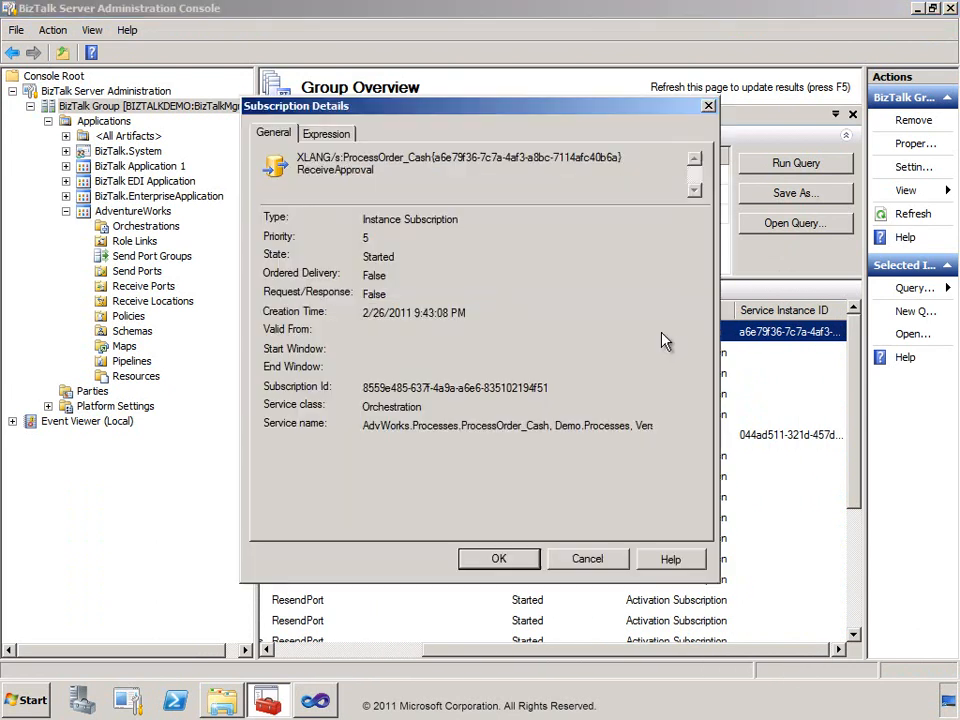
left_click(330, 134)
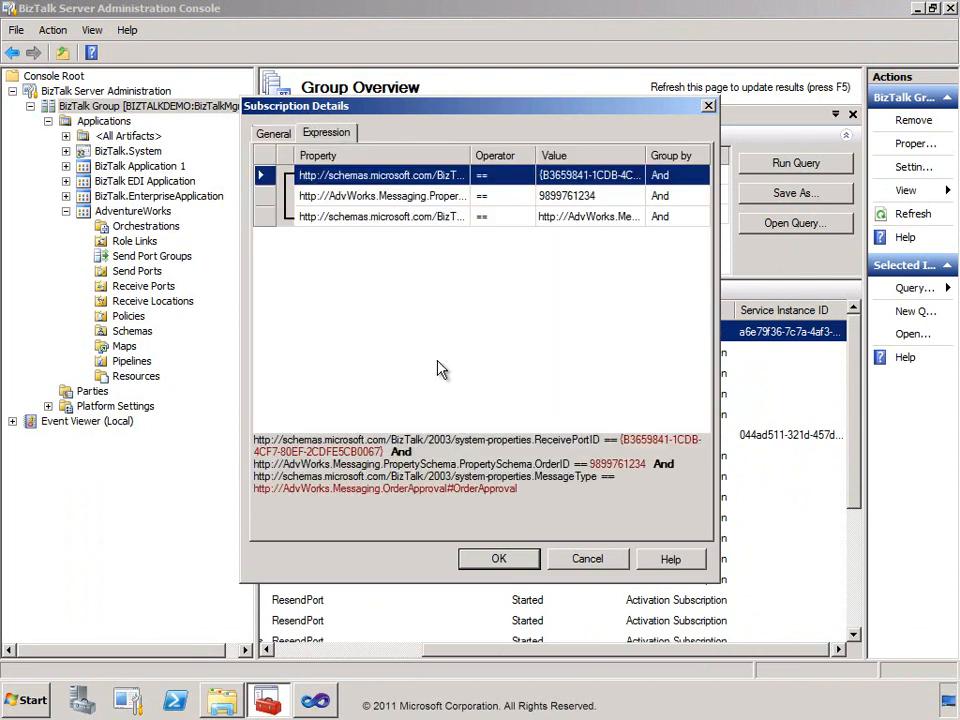
left_click(577, 197)
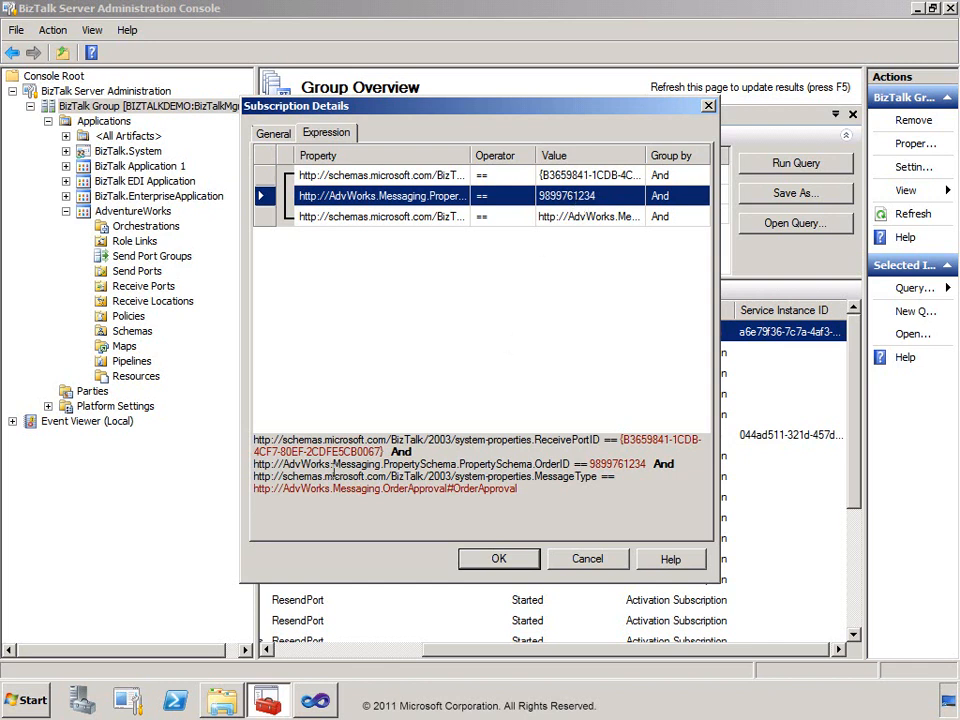
double_click(555, 440)
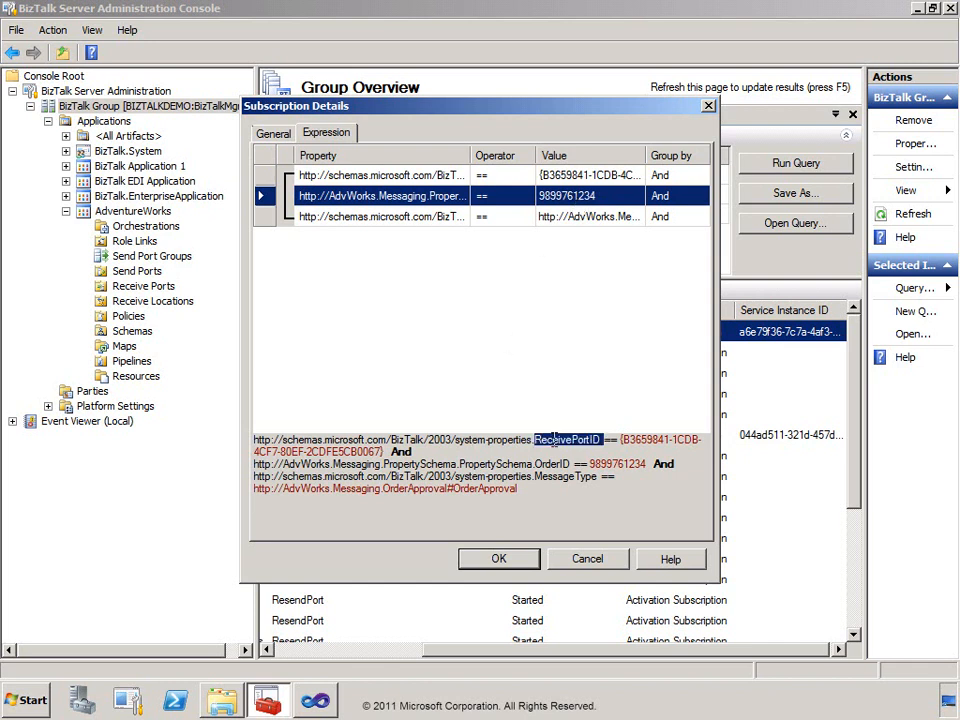
double_click(560, 478)
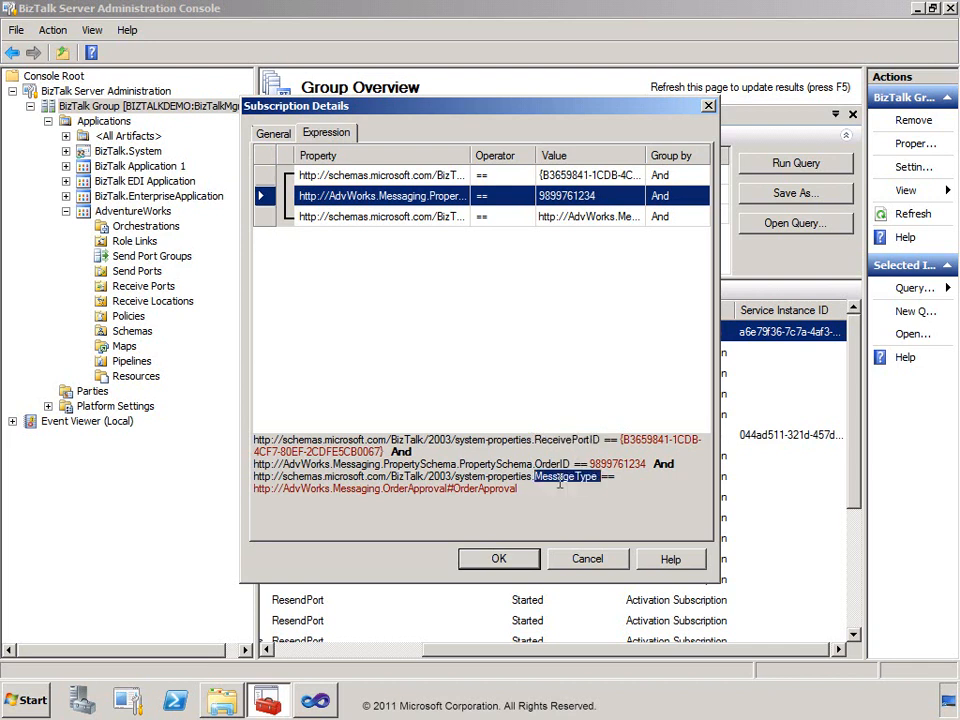
double_click(552, 463)
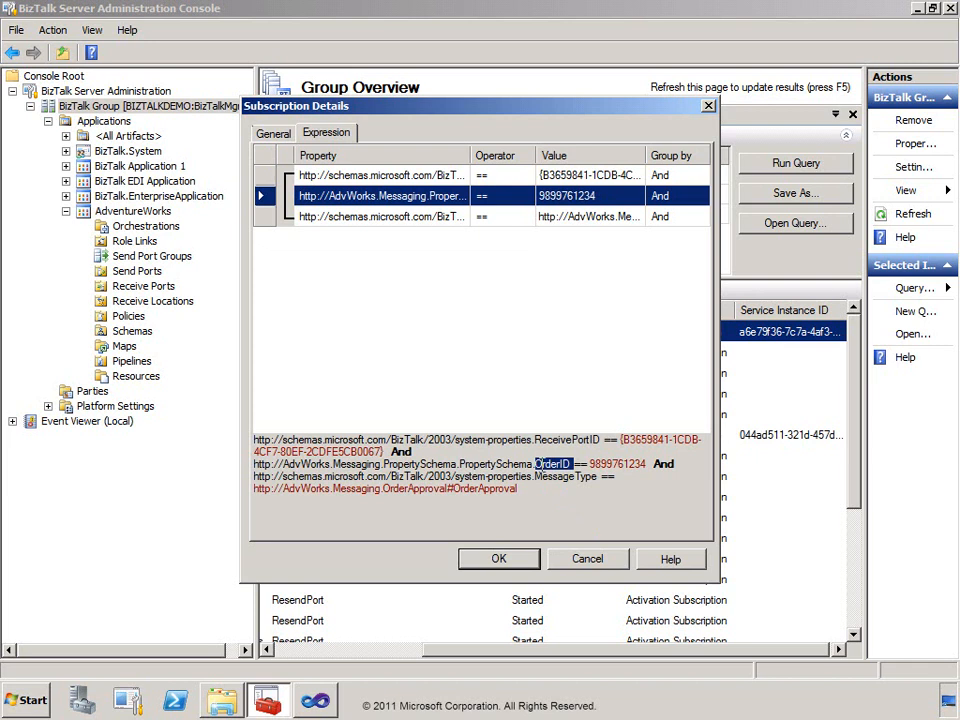
left_click(273, 133)
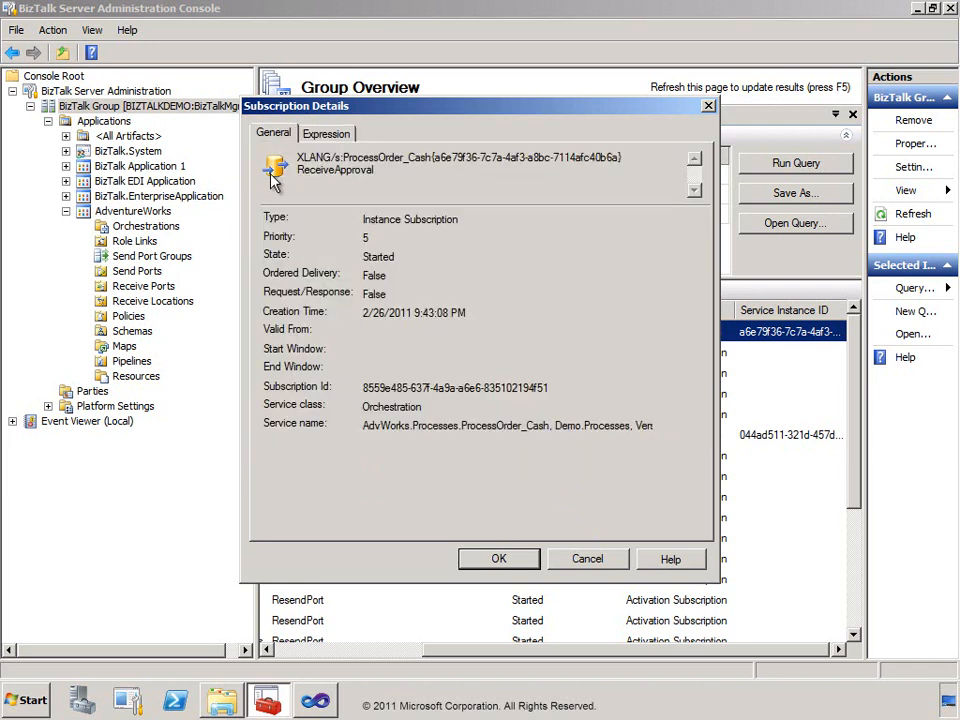
left_click(499, 560)
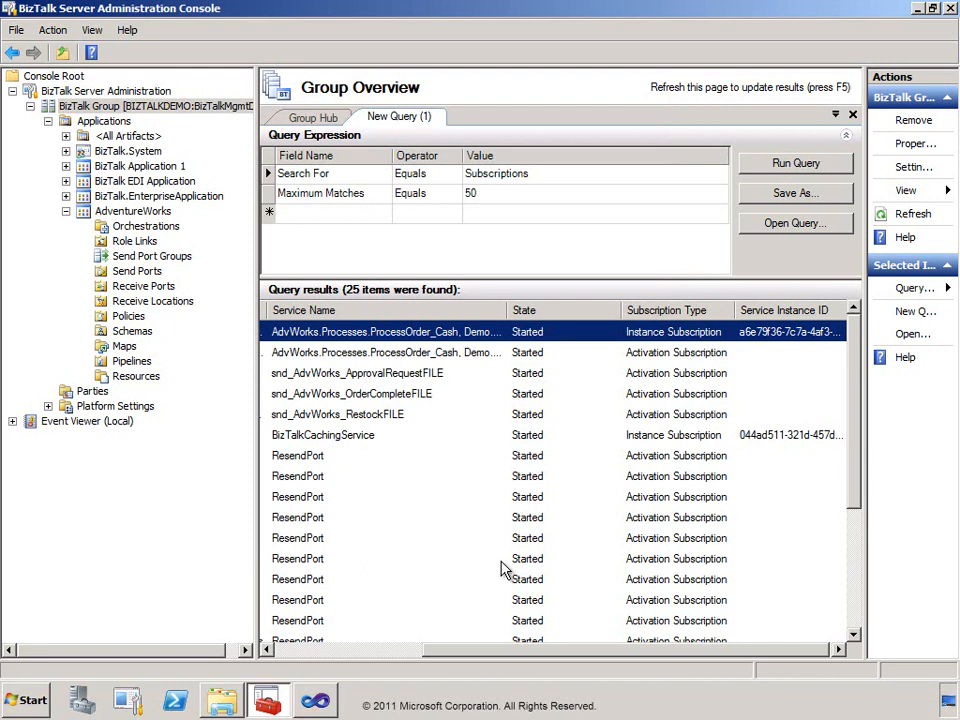
Step: Rerun the Subscriptions query to check the ProcessOrder_Cash subscription's state, then refresh the Group Hub and list the resumable suspended service instances
left_click(531, 650)
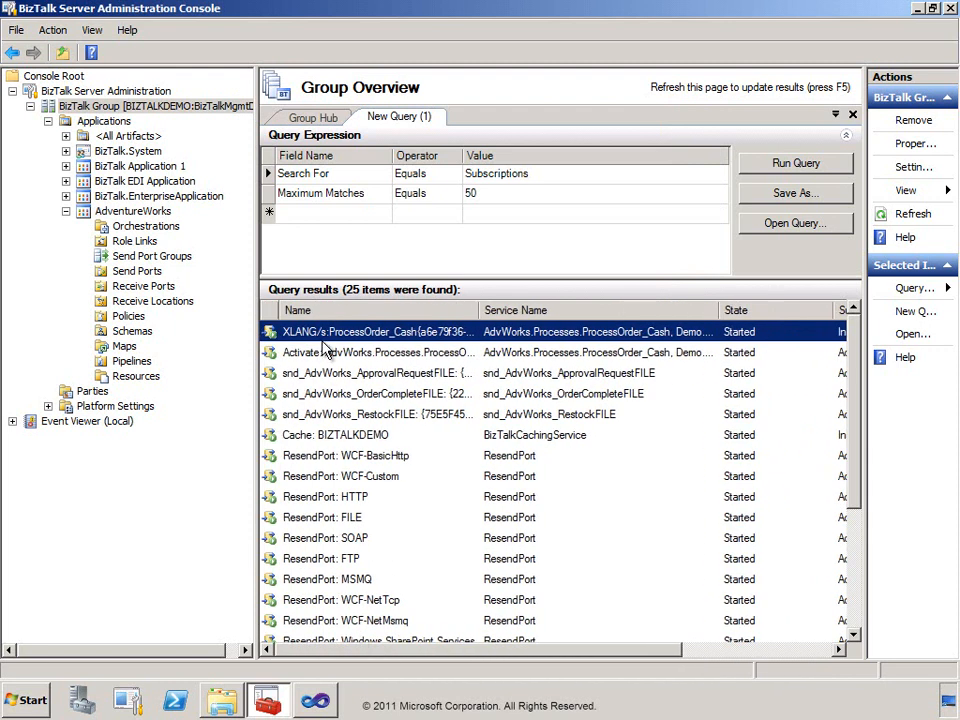
left_click(785, 168)
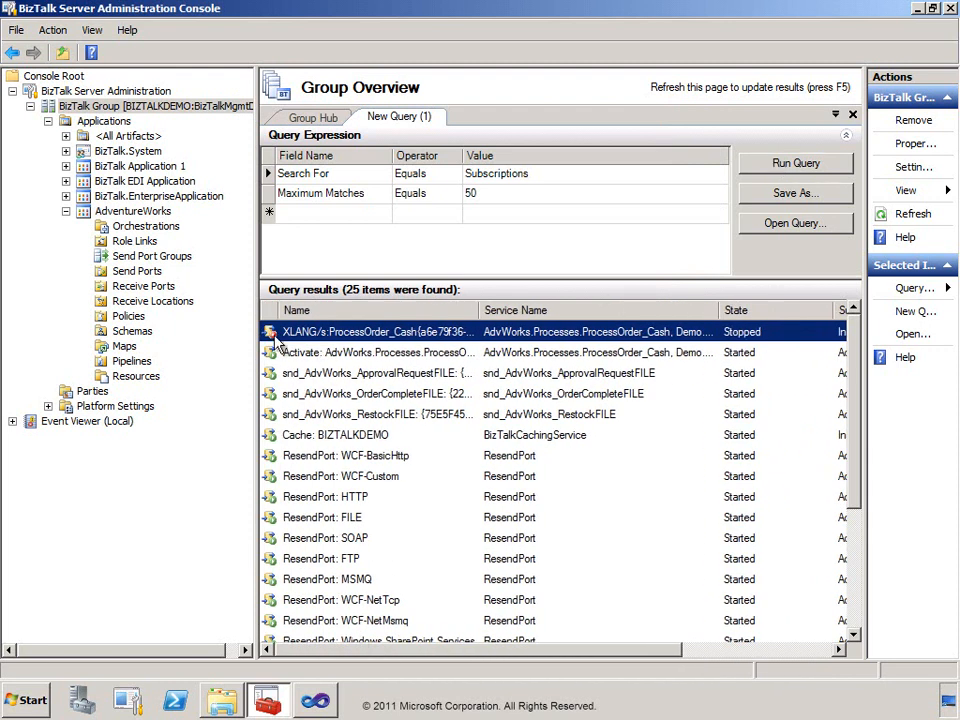
left_click(315, 118)
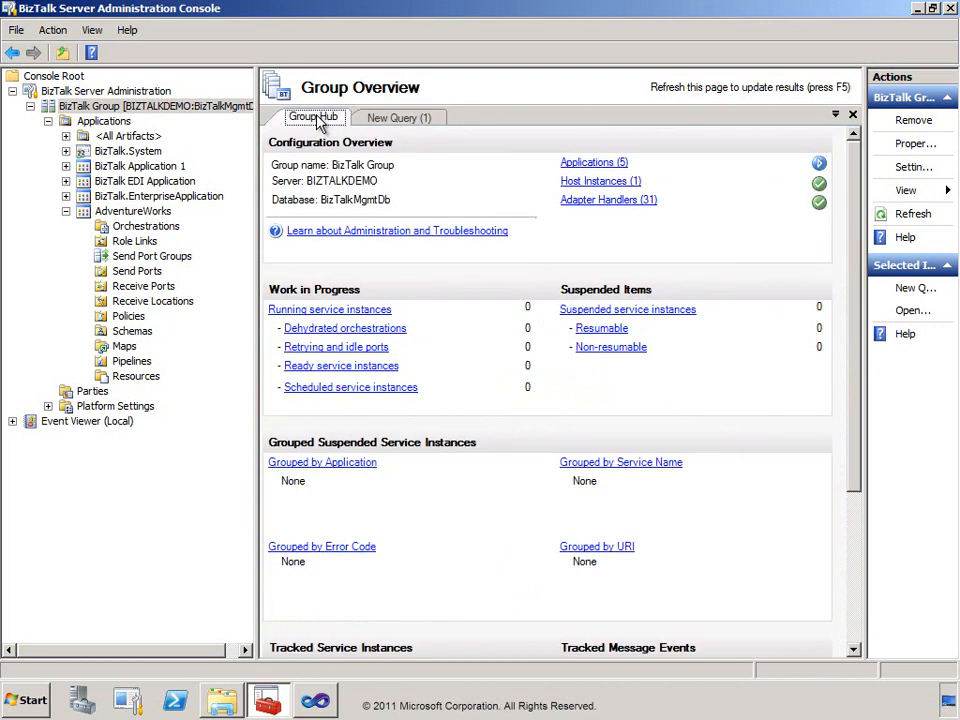
key("F5")
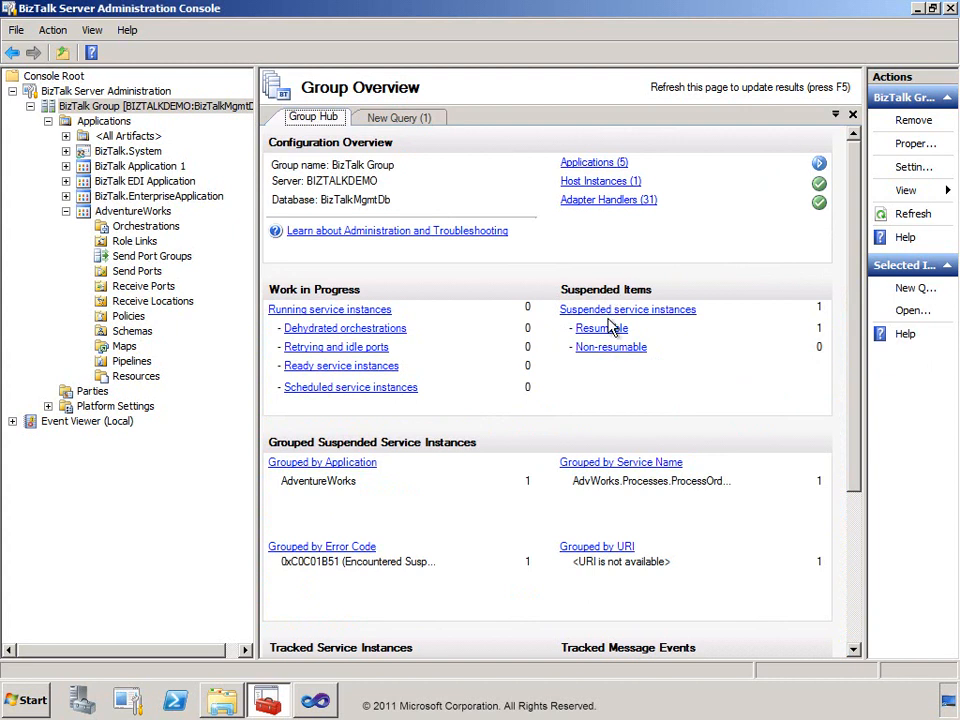
left_click(604, 331)
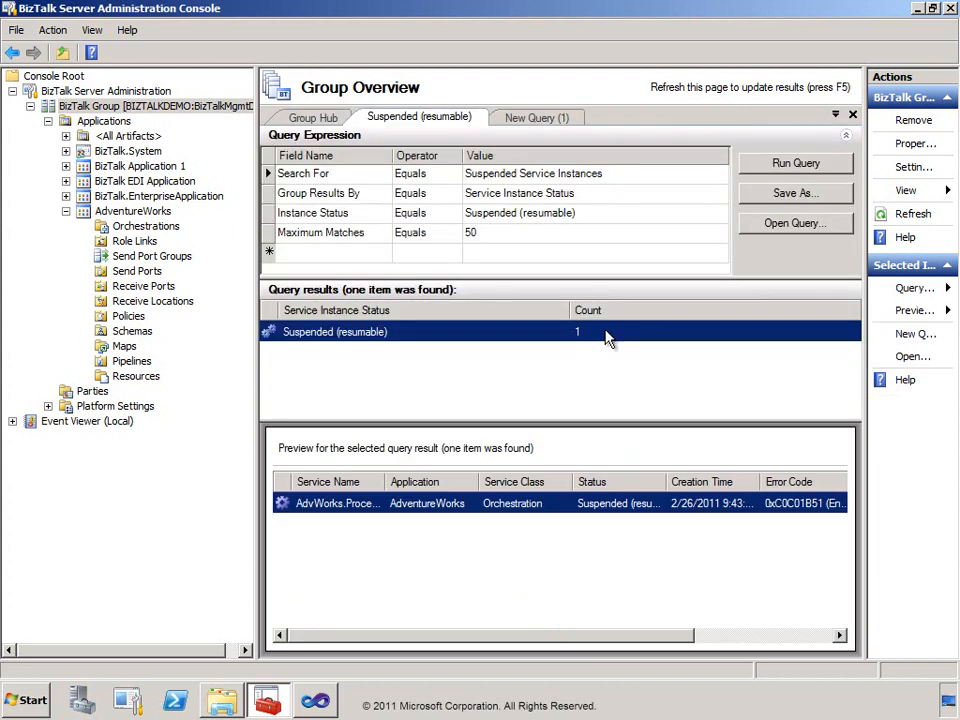
Step: Widen the Service Name and Error Description columns in the result preview and read the suspended orchestration's error description
left_click_drag(381, 482, 546, 484)
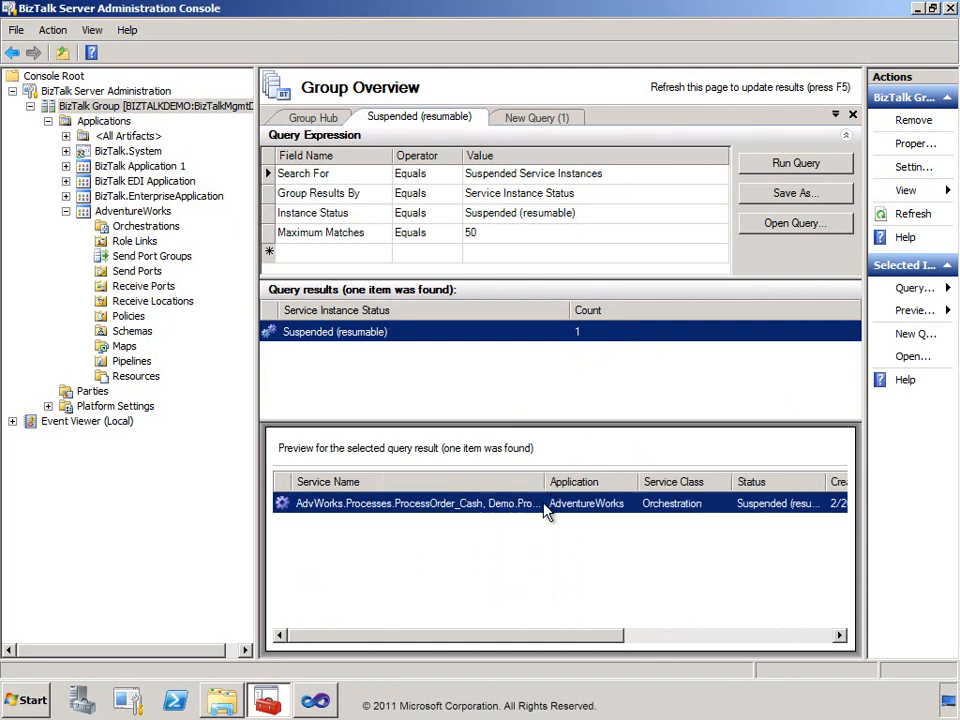
left_click_drag(619, 636, 825, 642)
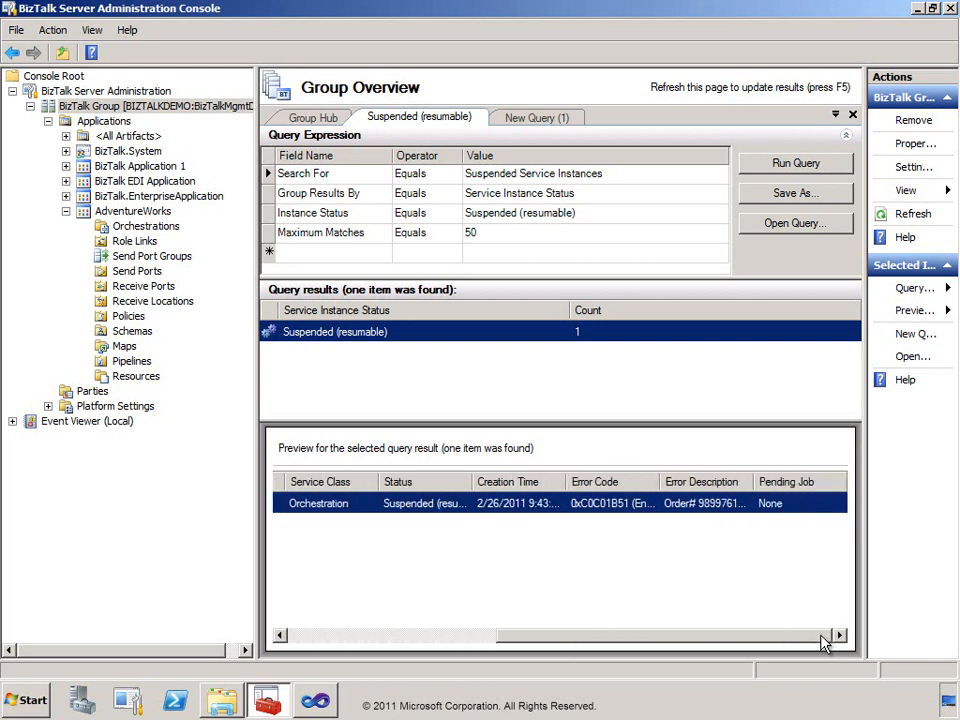
double_click(752, 481)
left_click_drag(707, 639, 818, 642)
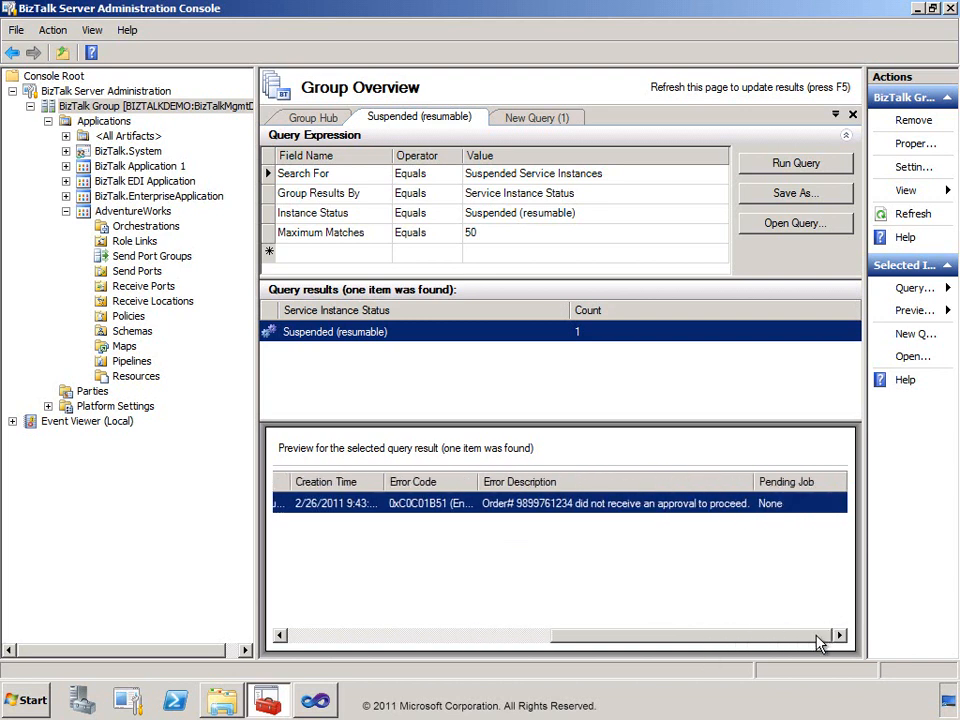
Step: Open the suspended instance's service details, examine its error code, error description and referenced messages, and close the details
double_click(715, 505)
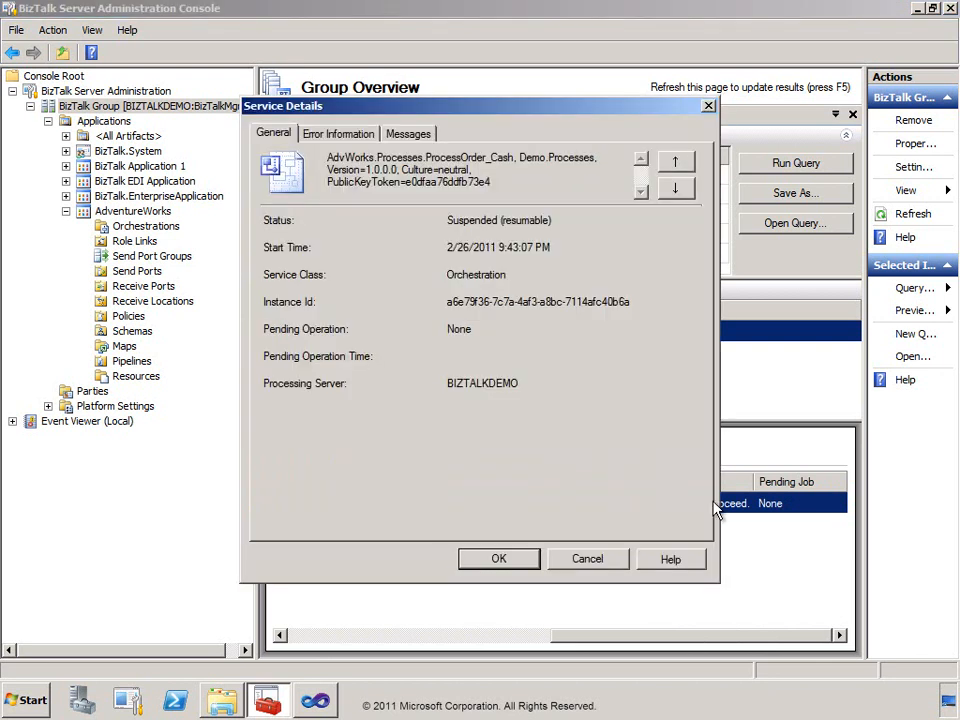
left_click(354, 140)
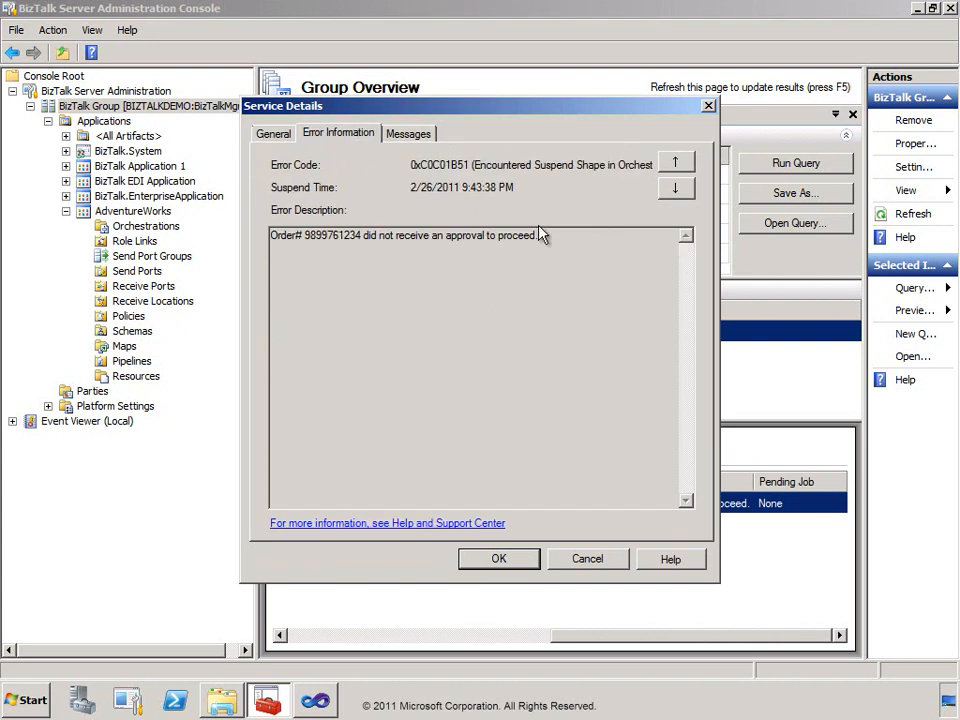
left_click_drag(411, 165, 690, 162)
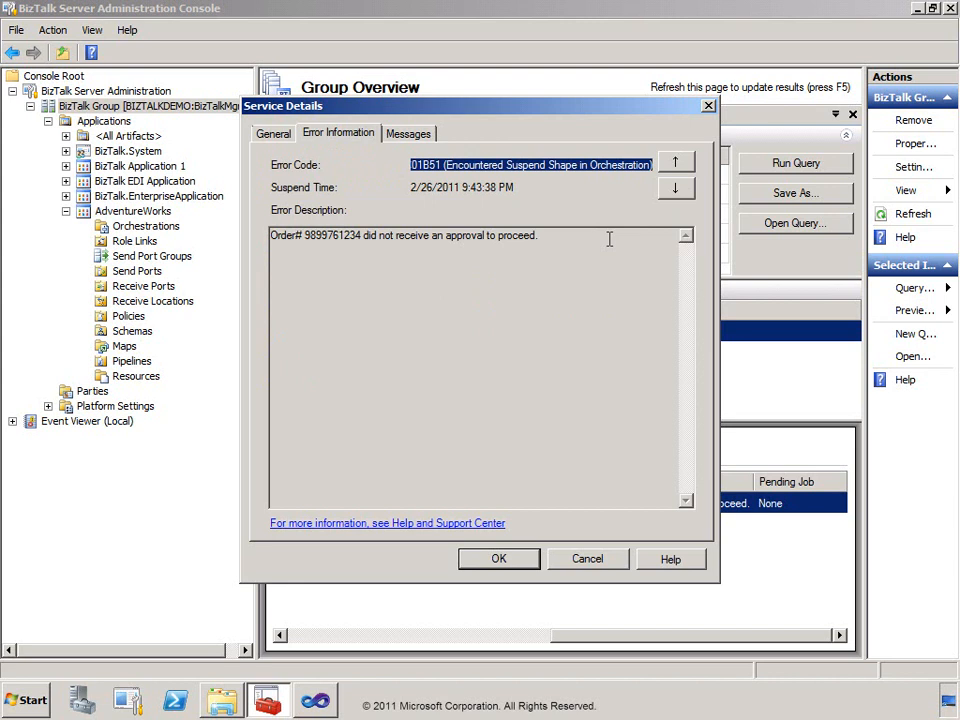
left_click(404, 136)
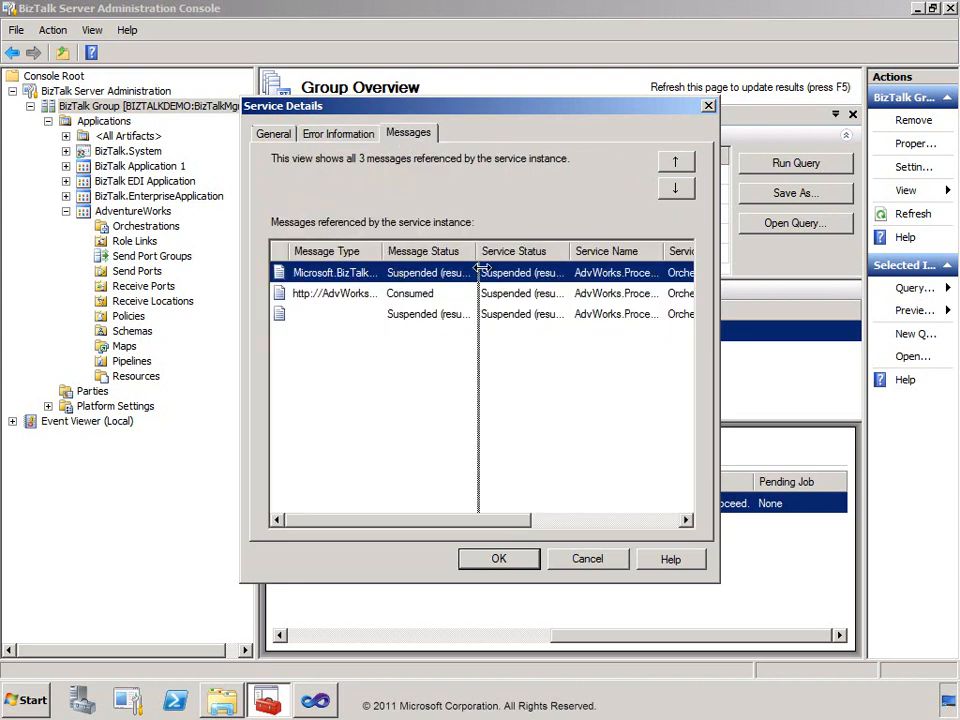
left_click_drag(381, 251, 485, 251)
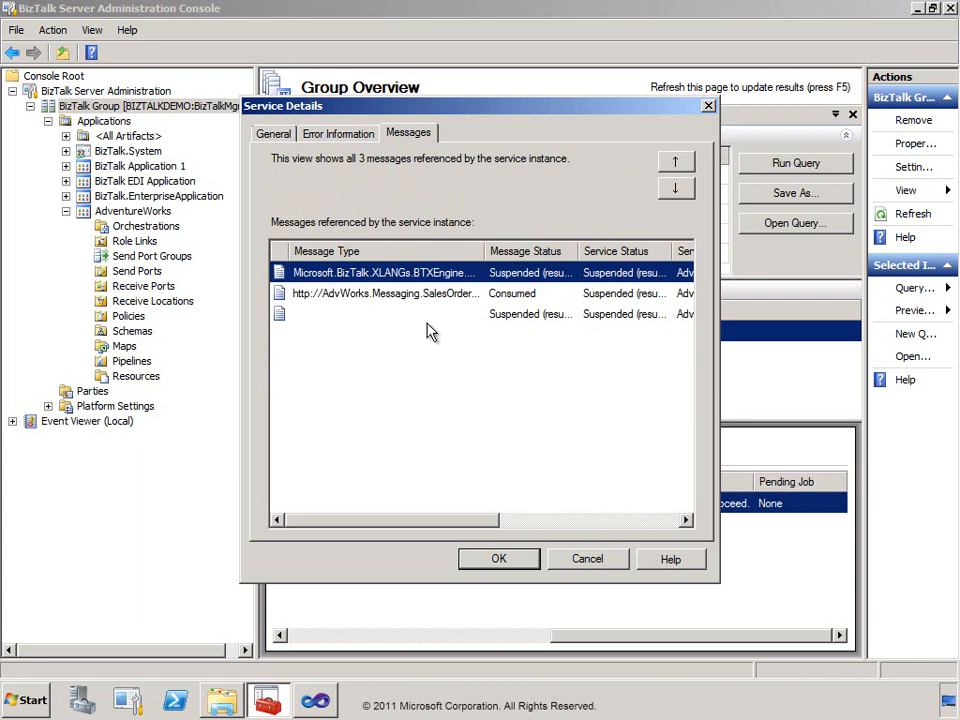
left_click(340, 143)
left_click_drag(411, 165, 655, 166)
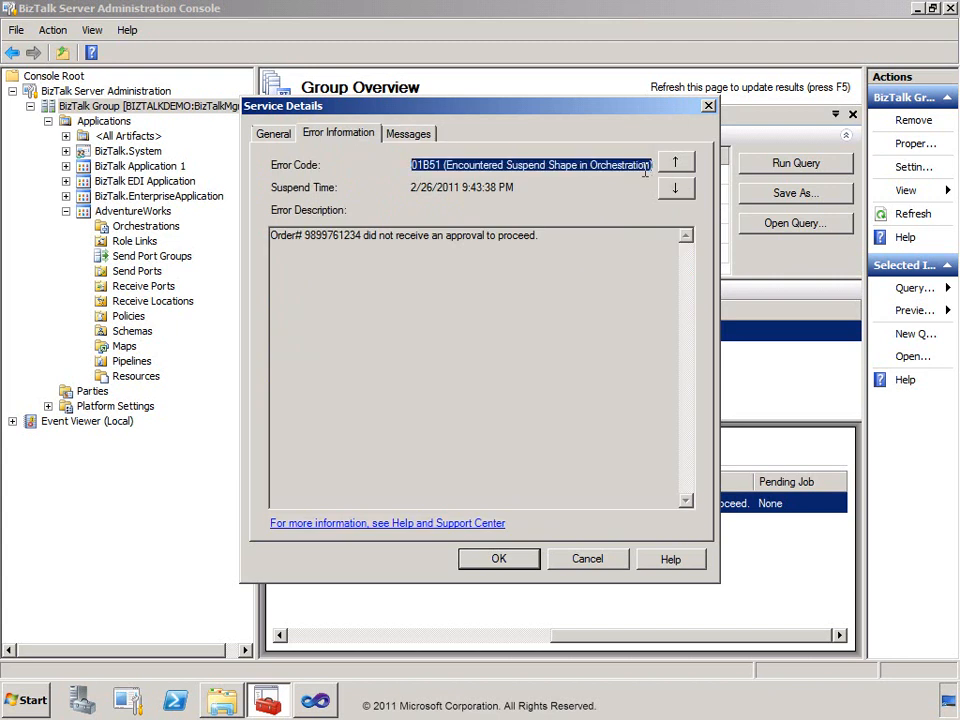
left_click(593, 566)
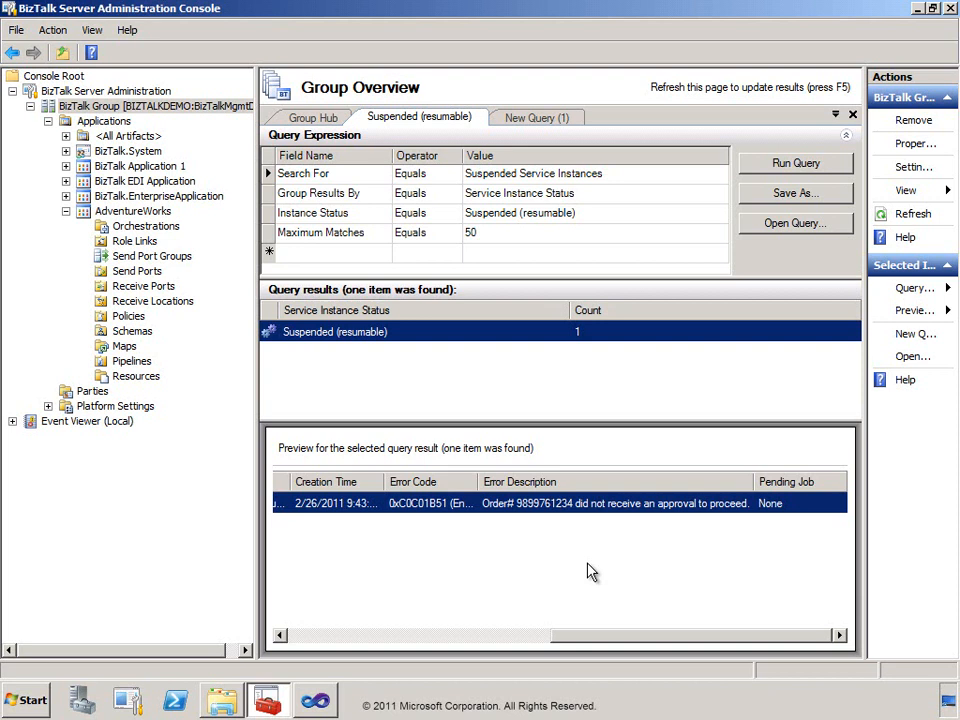
Step: Switch to Windows Explorer and check the Module9 OUT folder for the generated ApprovalRequest message
right_click(561, 507)
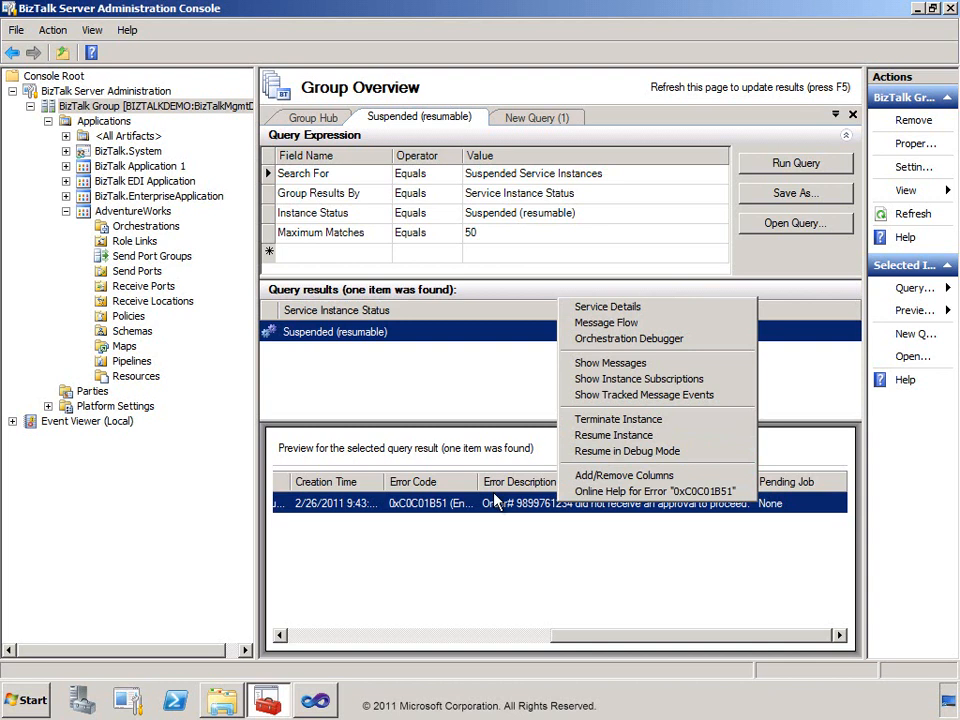
left_click(233, 707)
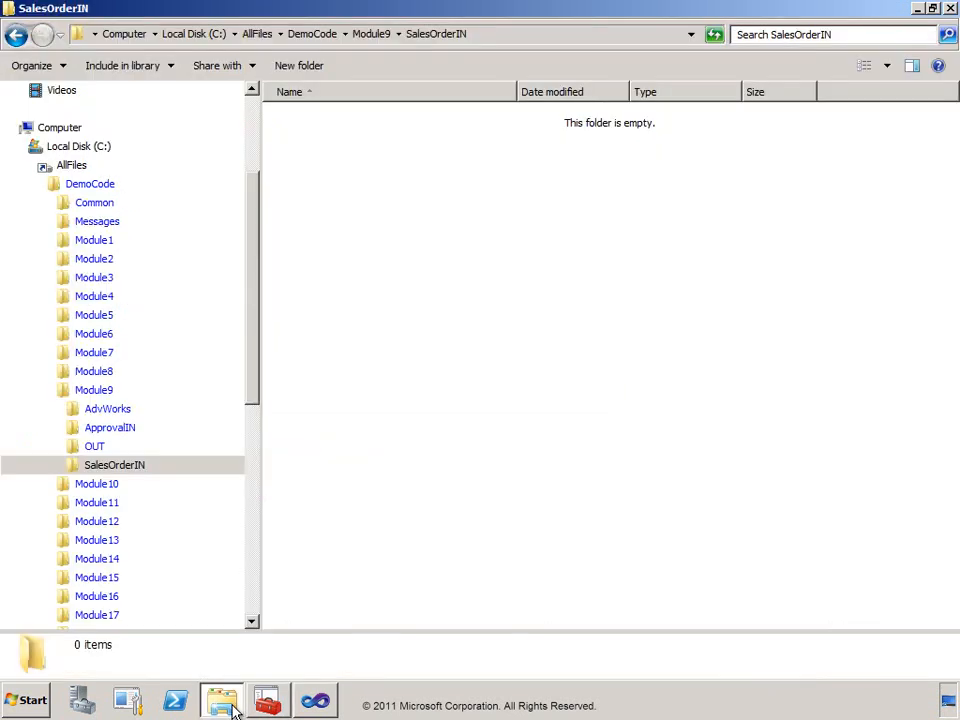
left_click(97, 448)
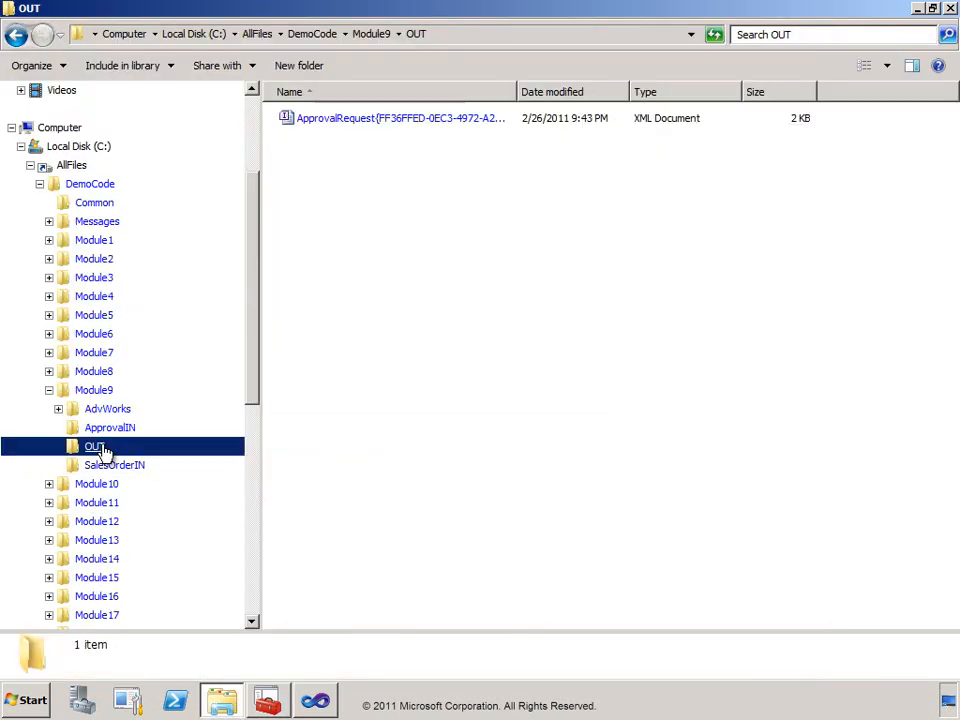
left_click(383, 125)
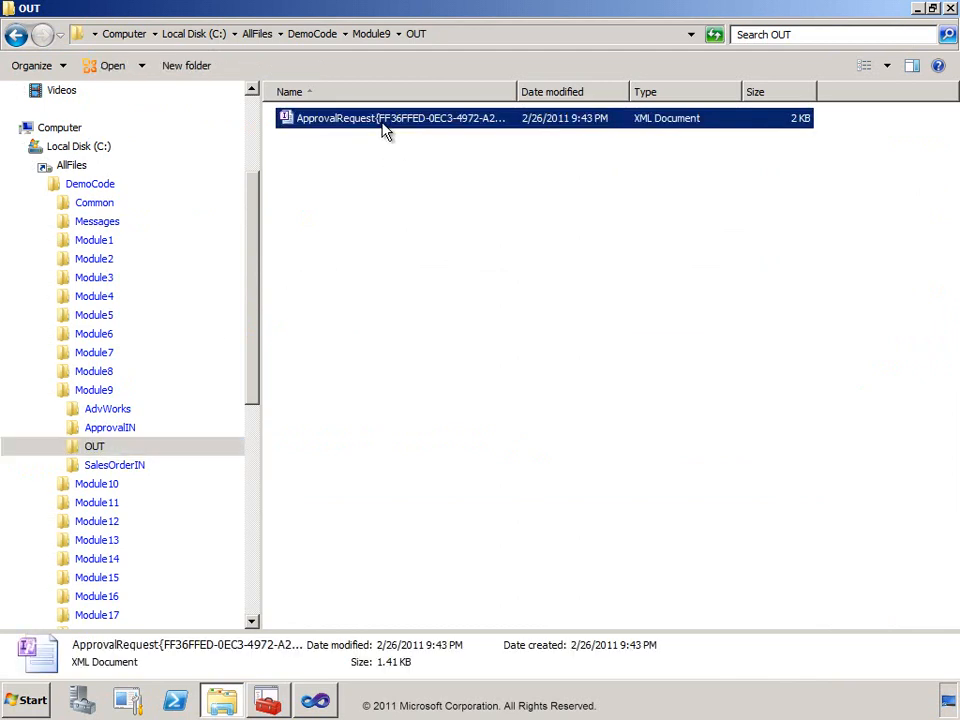
Step: Switch to BizTalk Server Administration Console, resume the suspended ProcessOrder_Cash instance, and rerun the Suspended (resumable) query
left_click(267, 702)
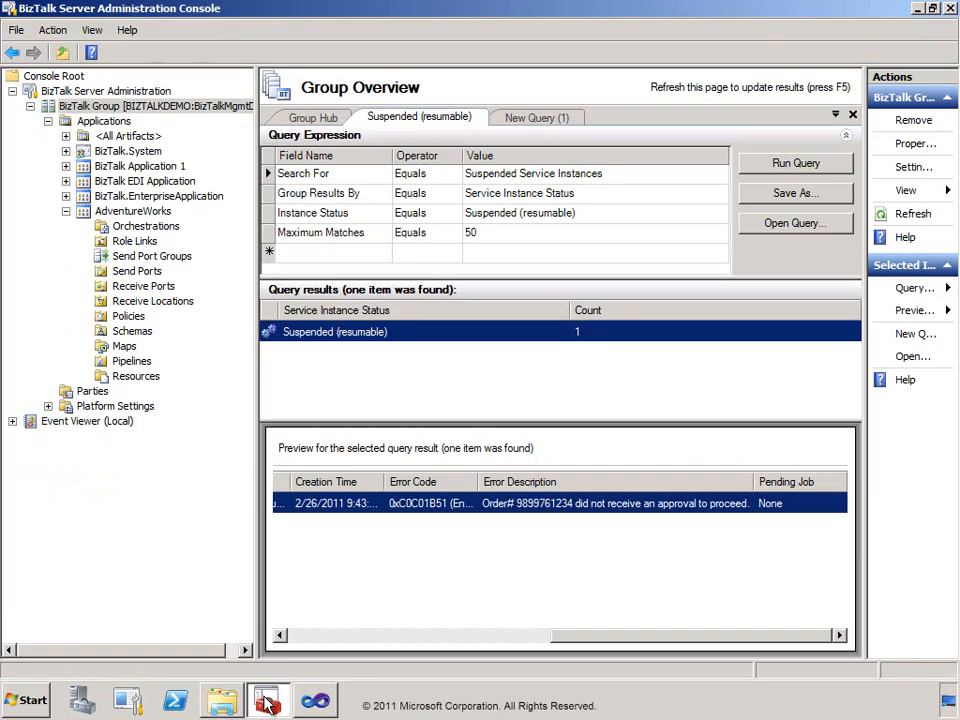
right_click(435, 510)
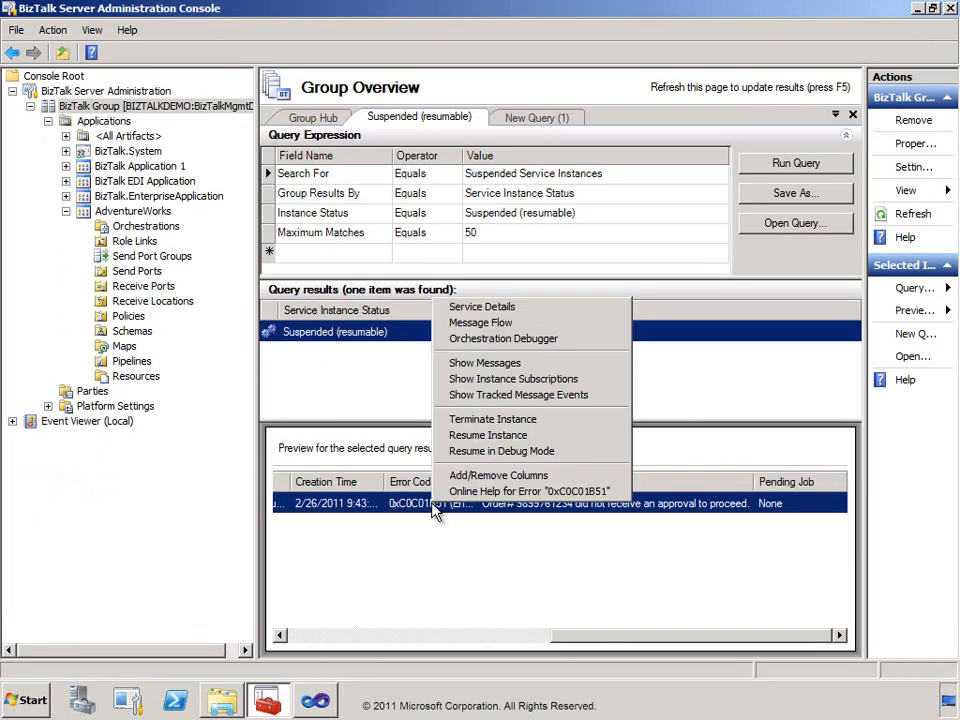
left_click(512, 436)
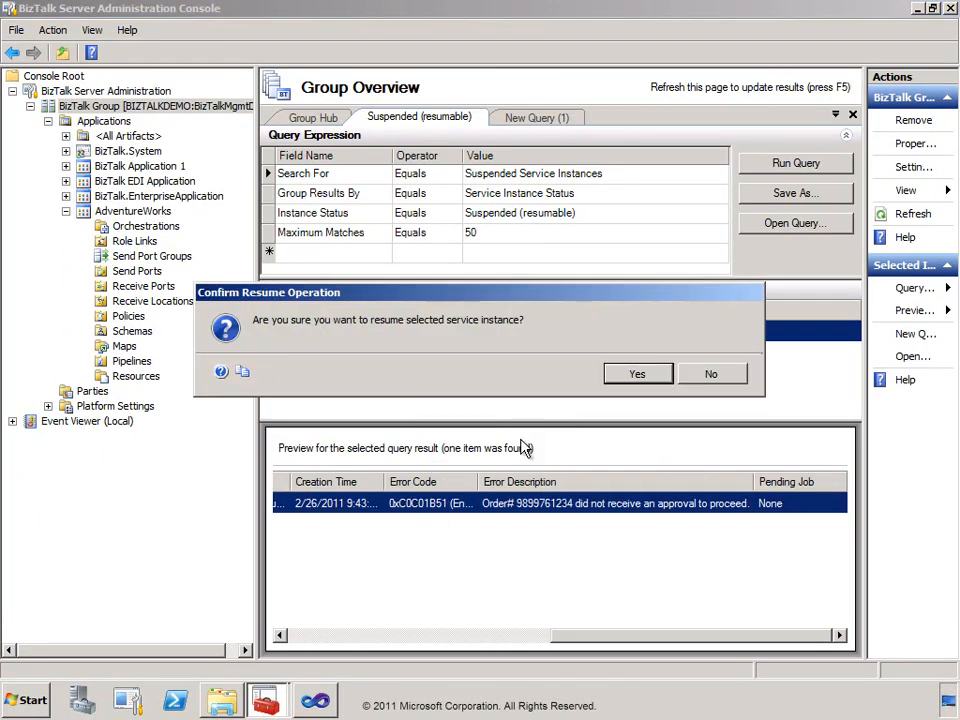
left_click(645, 379)
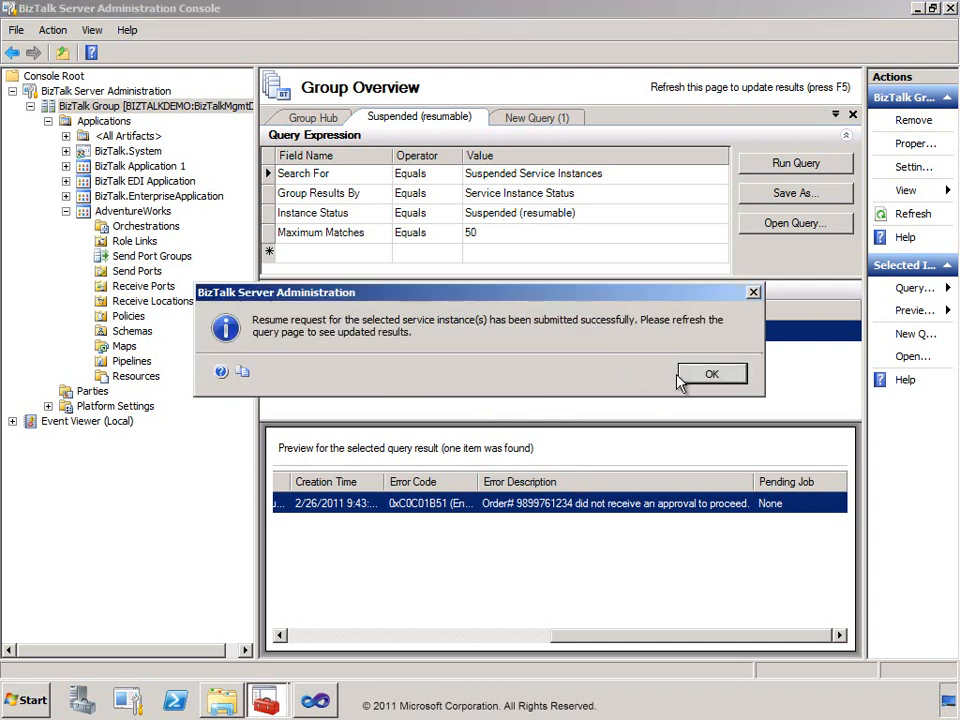
left_click(707, 380)
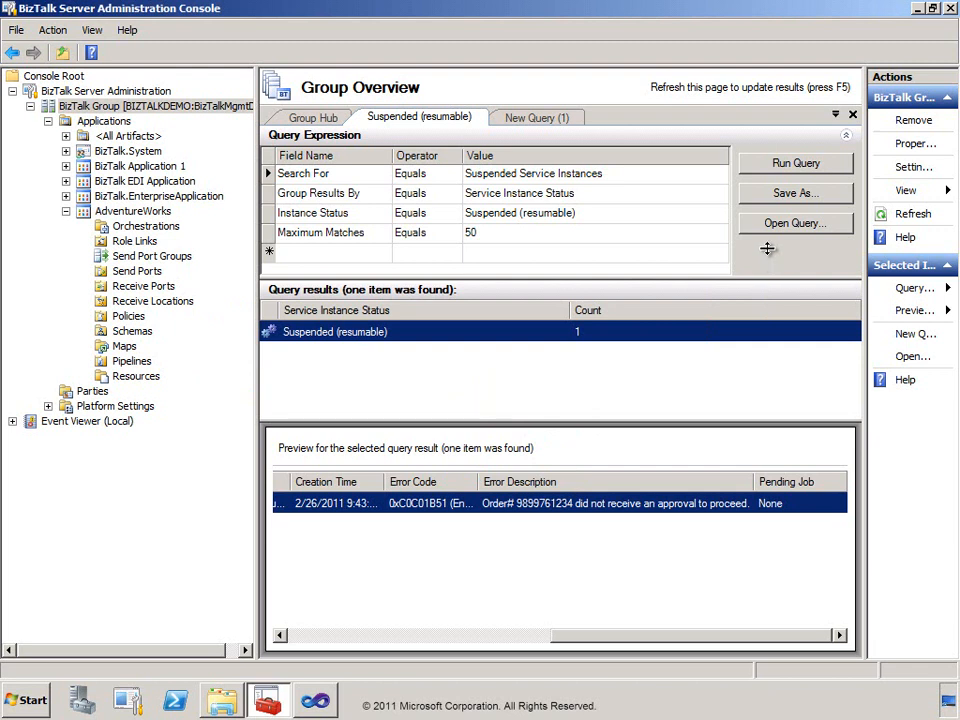
left_click(782, 168)
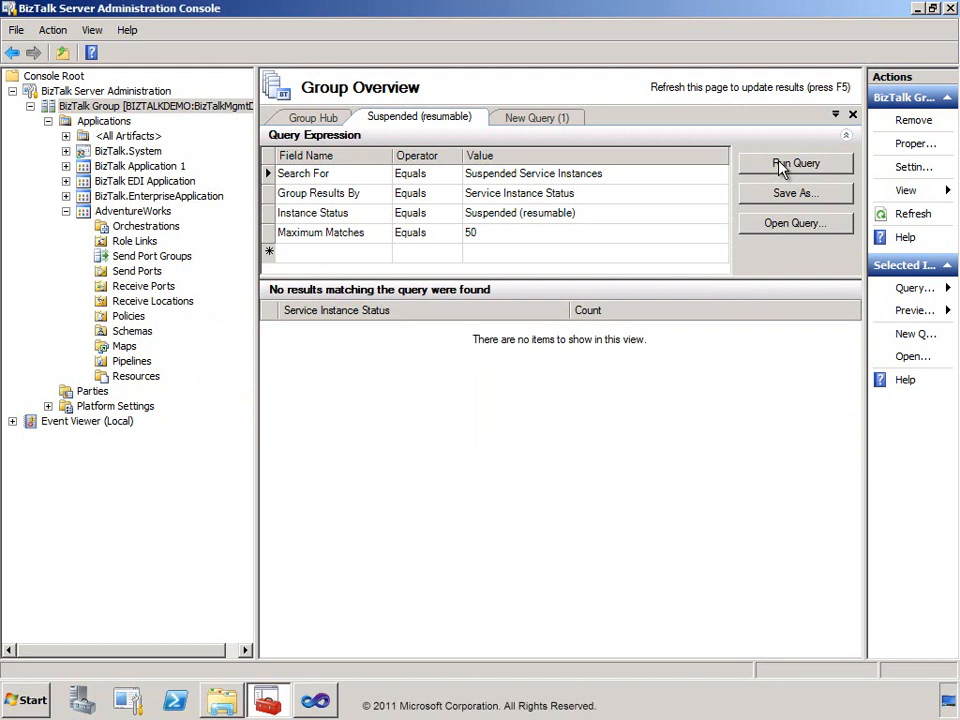
Step: Switch to Windows Explorer and open the OrderComplete message from the OUT folder in InfoPath
left_click(221, 700)
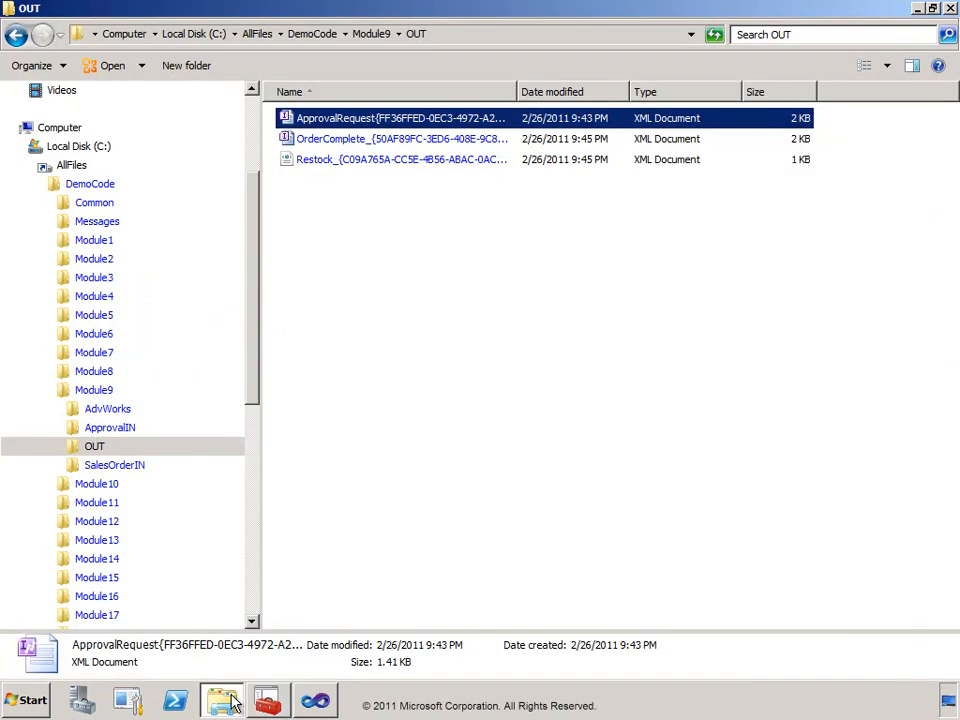
double_click(350, 139)
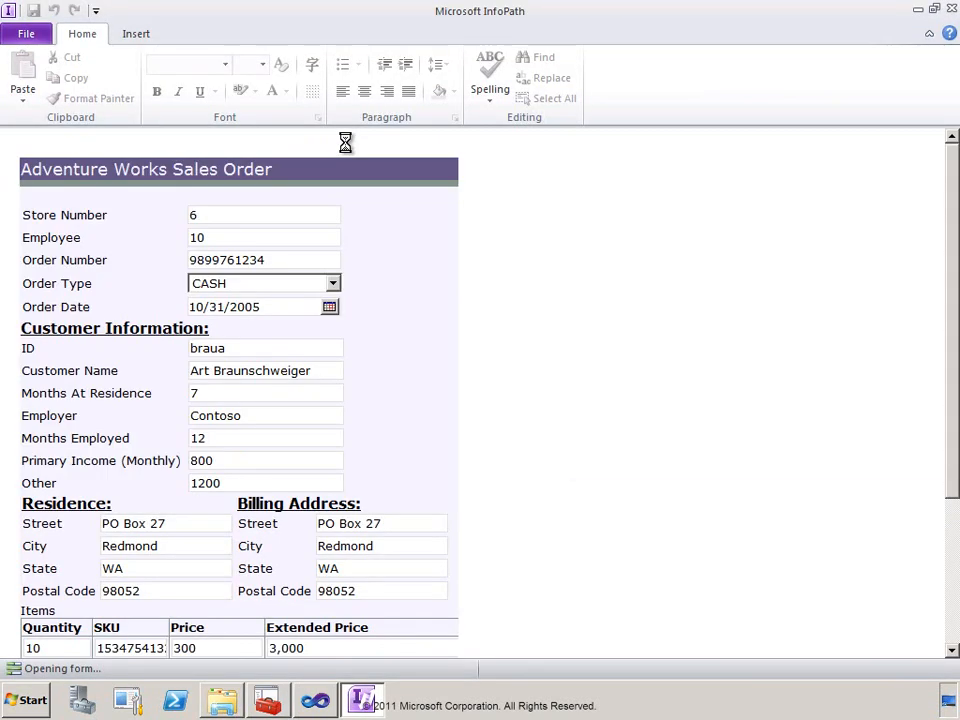
Step: Examine the order total and comment of the completed sales order, and close the form
scroll(643, 303, "down", 3)
left_click(386, 498)
left_click(385, 541)
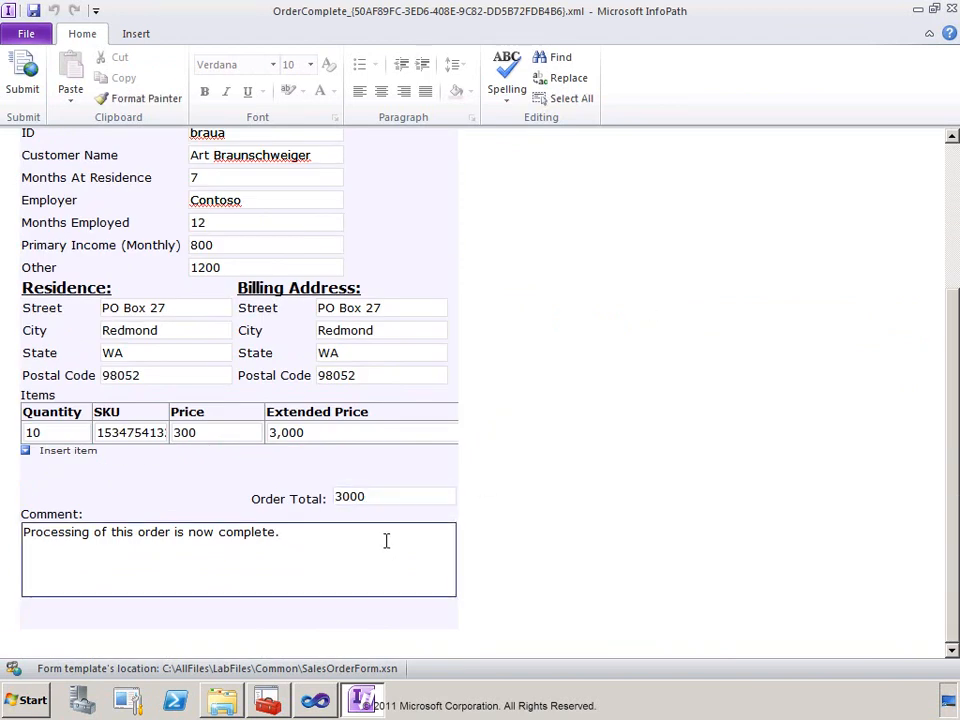
left_click(951, 10)
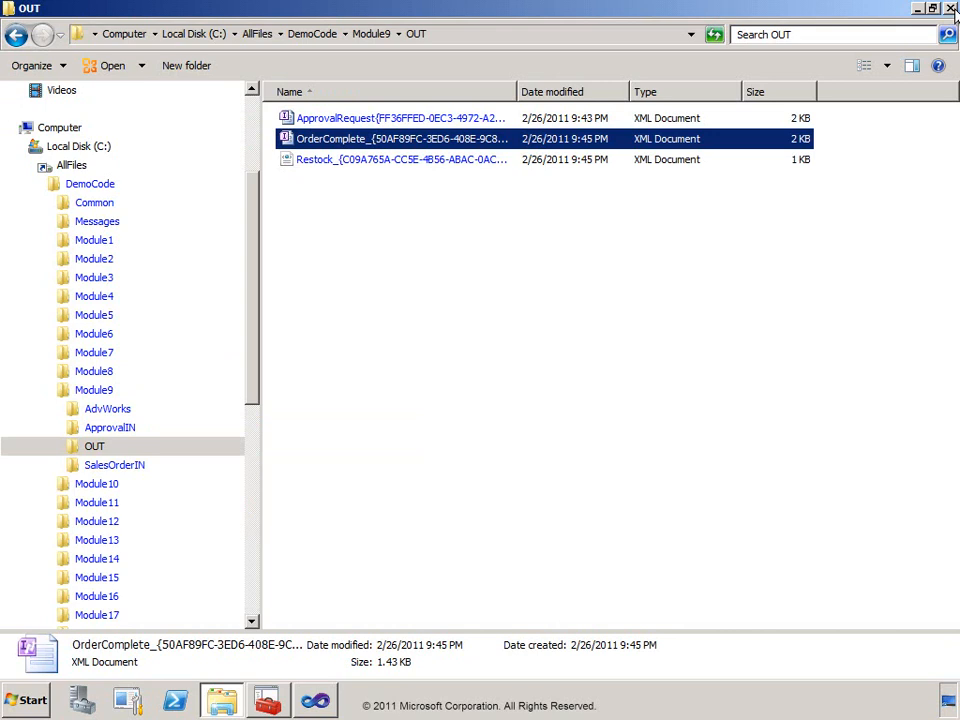
Step: Switch to BizTalk Server Administration Console, rerun the Subscriptions query, and return to the Group Hub overview
left_click(267, 702)
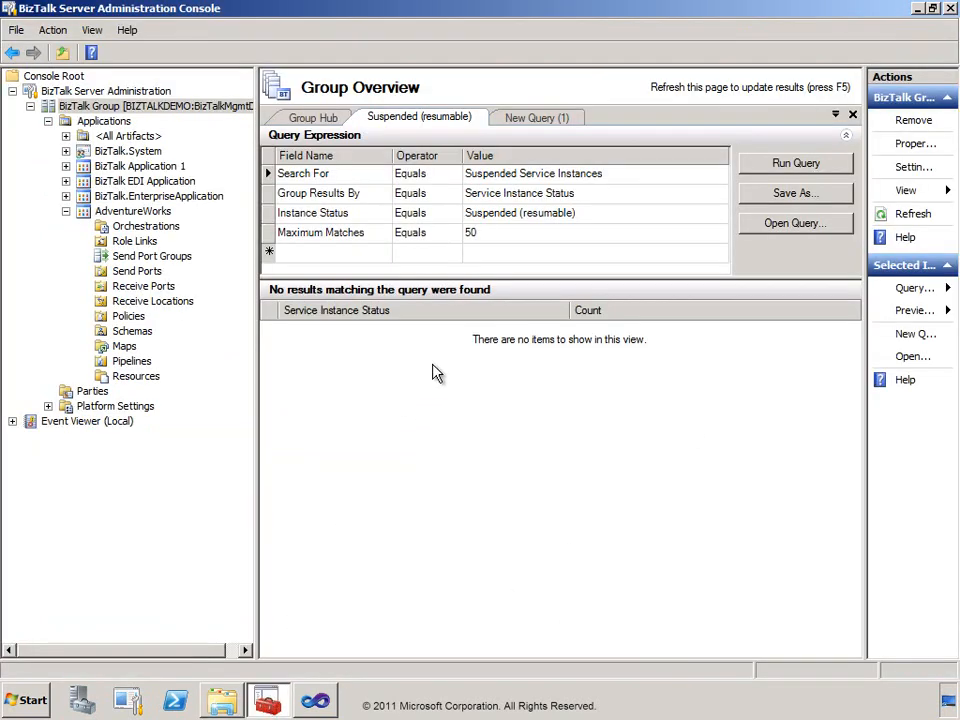
left_click(518, 121)
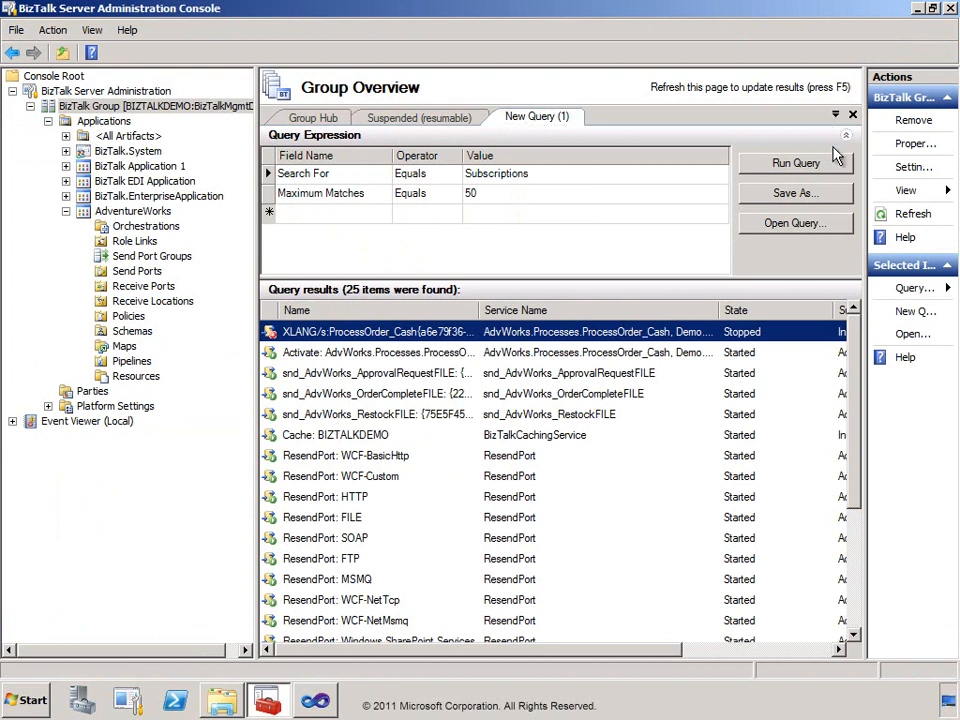
left_click(773, 166)
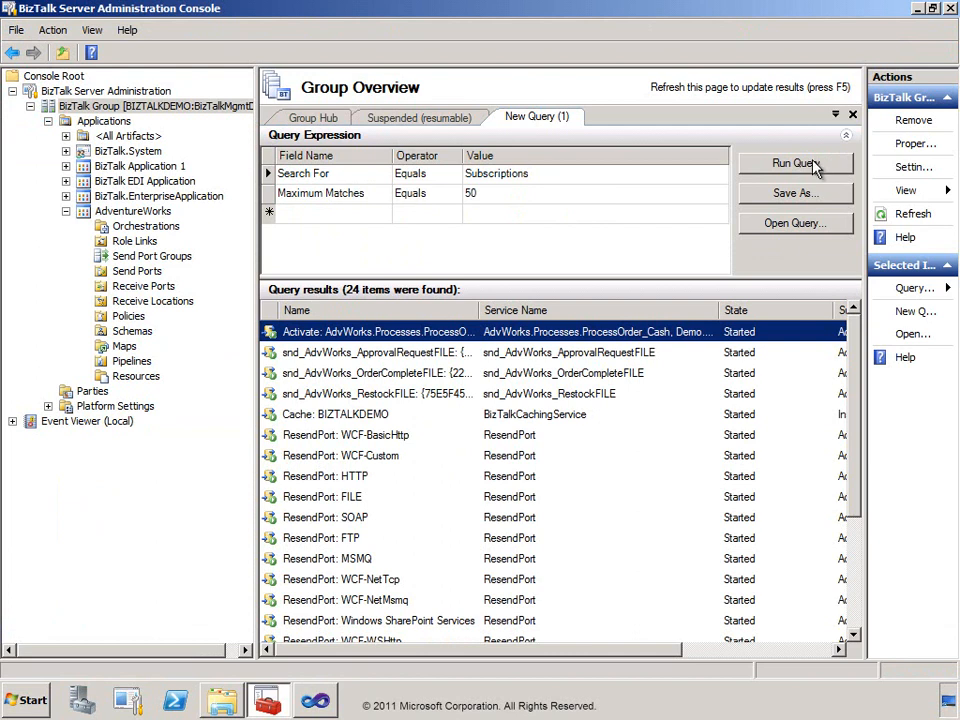
left_click_drag(618, 645, 555, 660)
left_click(317, 118)
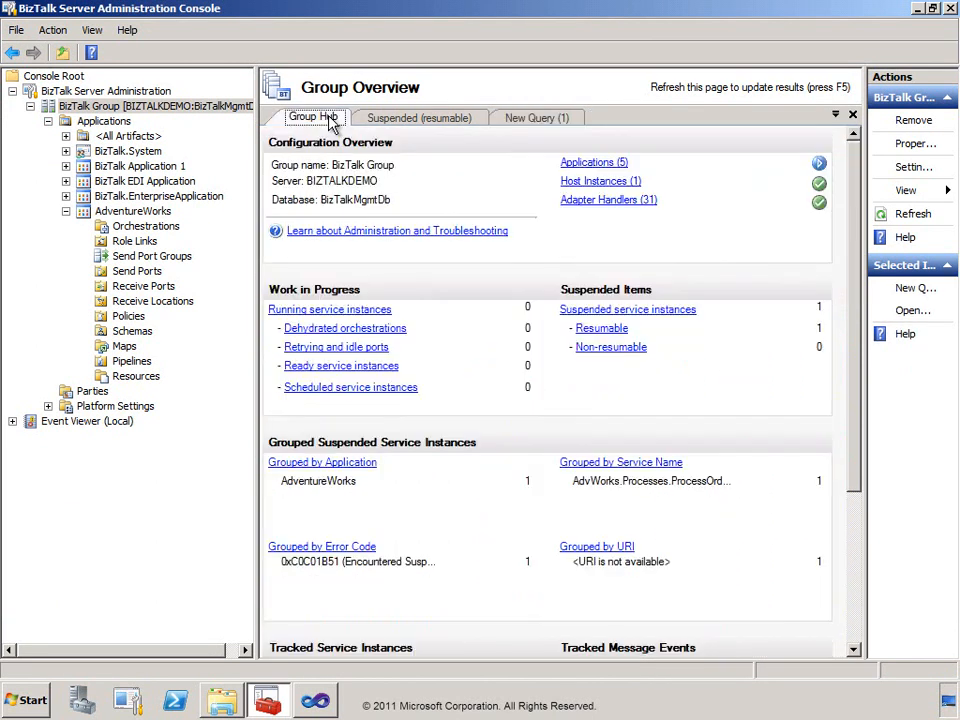